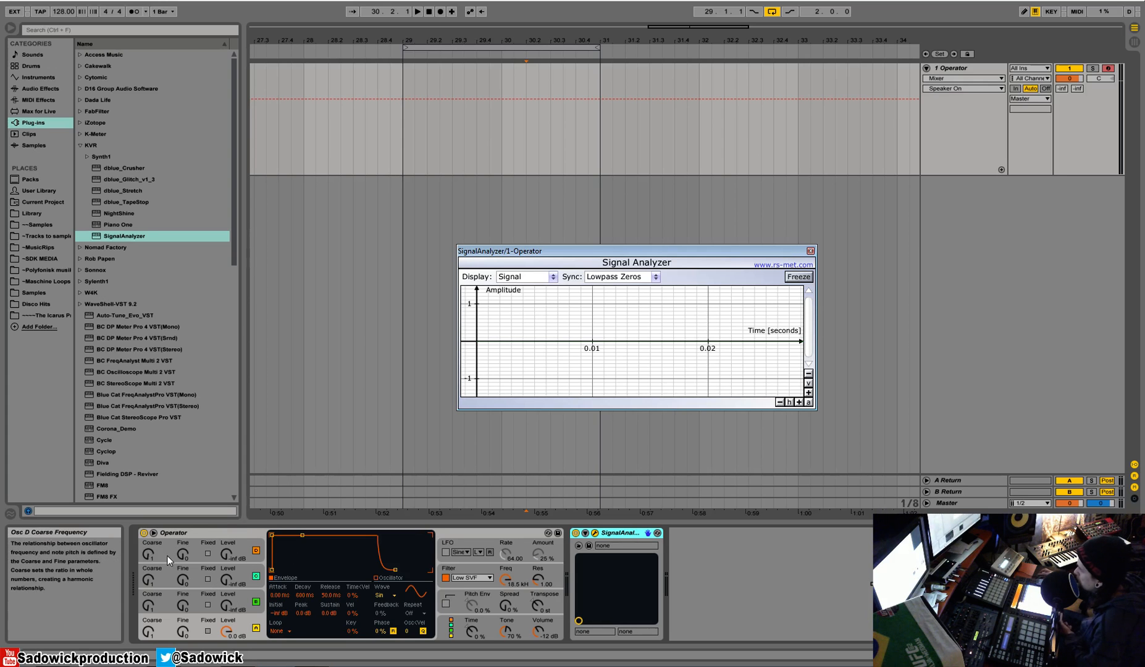
Examine the oscillator routing algorithms in Operator's global display, and return to oscillator A's settings
click(226, 630)
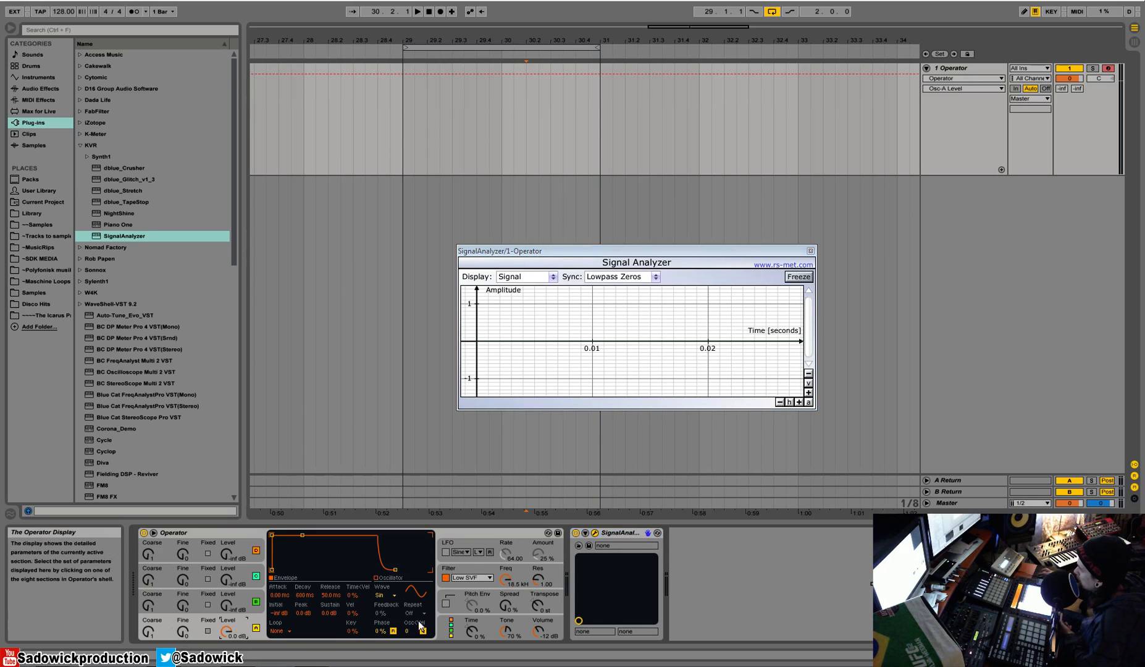
click(442, 620)
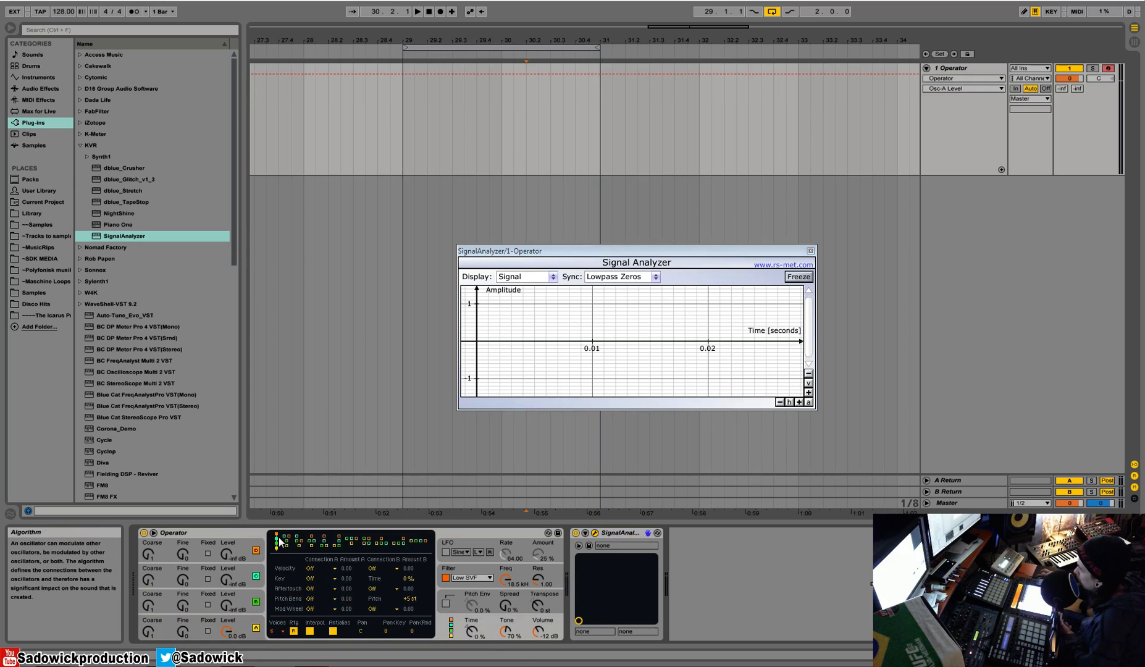
click(314, 543)
click(325, 543)
click(337, 543)
click(366, 543)
click(381, 543)
click(419, 541)
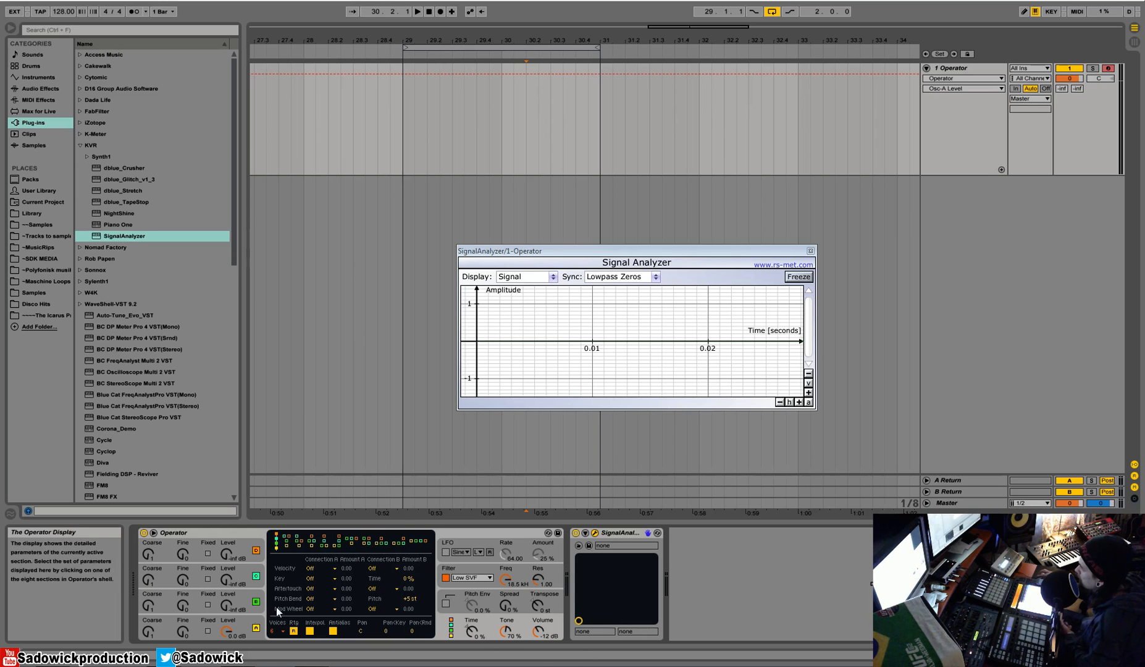
click(239, 625)
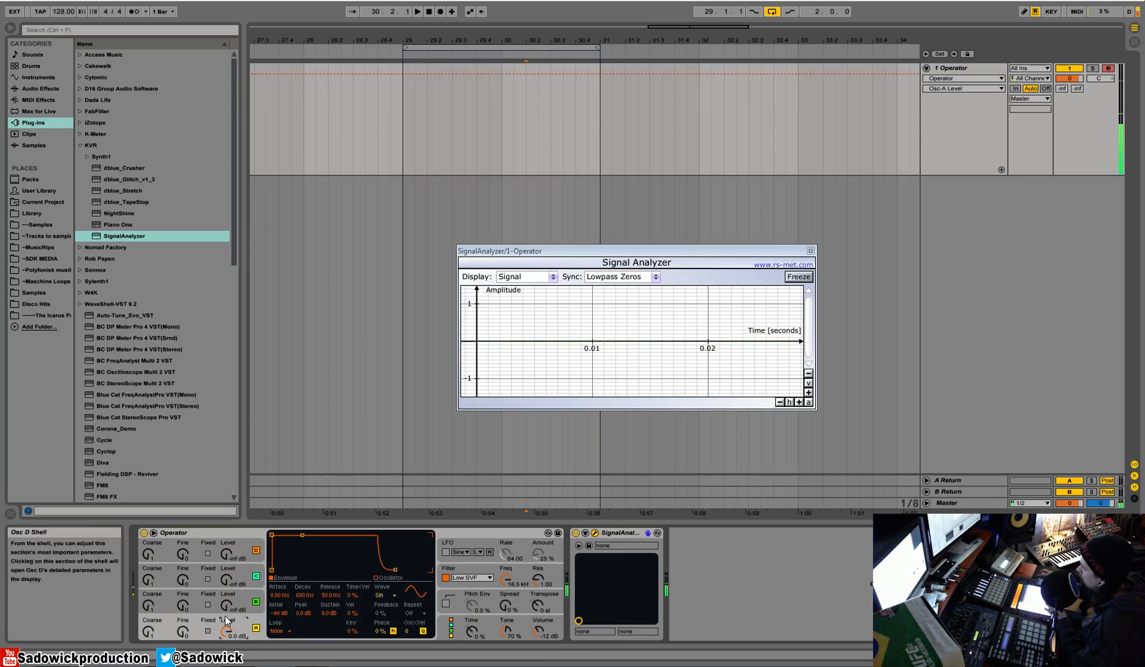
Zoom in the Signal Analyzer plot along both the amplitude and time axes
click(809, 393)
click(808, 393)
click(799, 402)
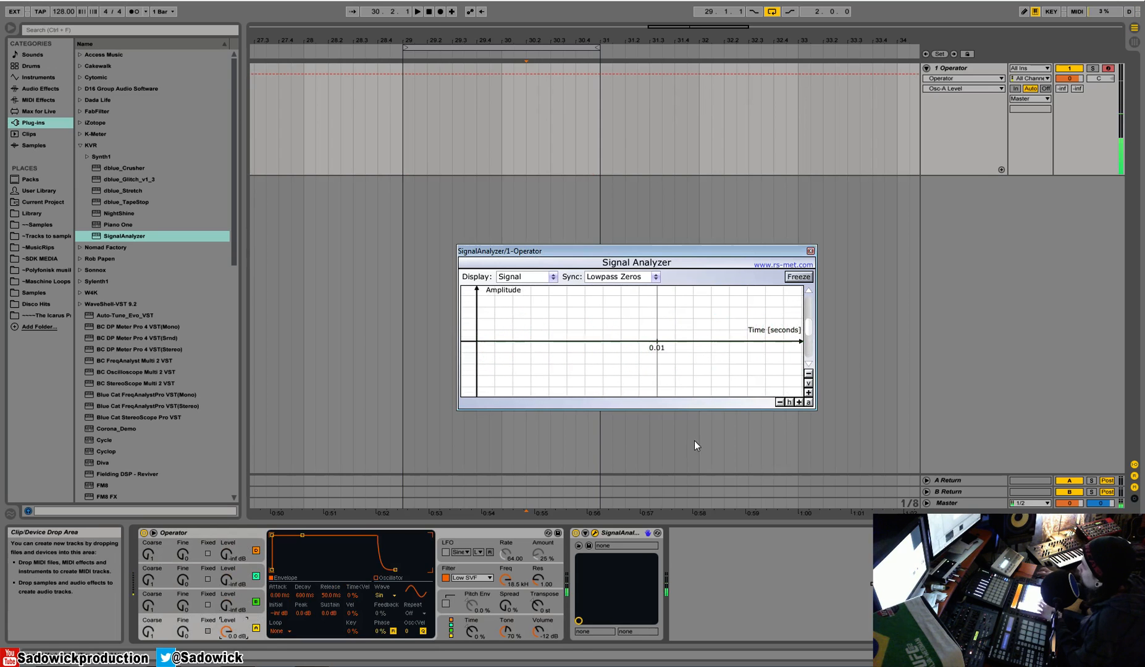
Modulate oscillator A with oscillator B in fixed-frequency mode, at 449 Hz and a level of -6.3 dB
click(249, 595)
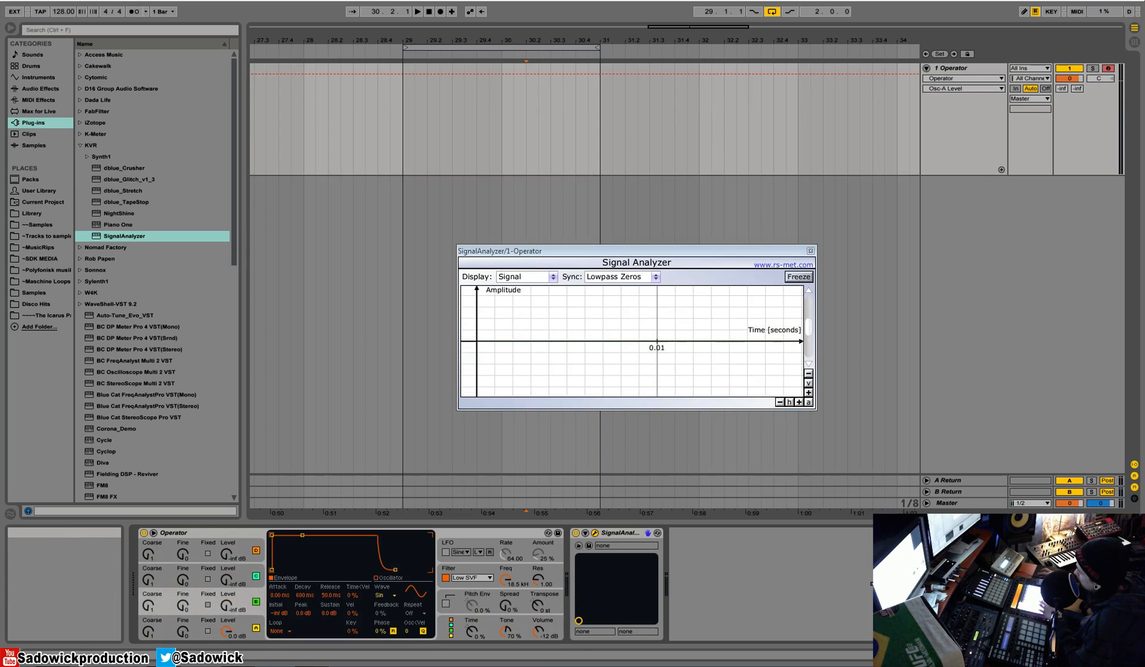
click(209, 605)
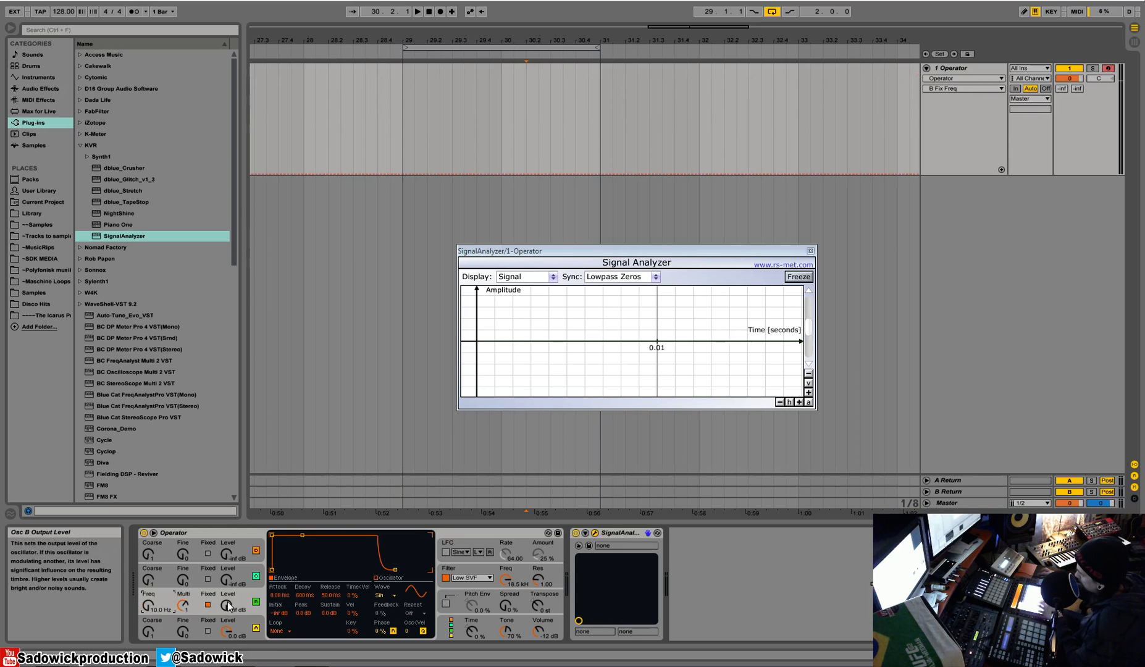
mouse_move(227, 607)
mouse_down()
mouse_move(227, 578)
mouse_move(227, 587)
mouse_up()
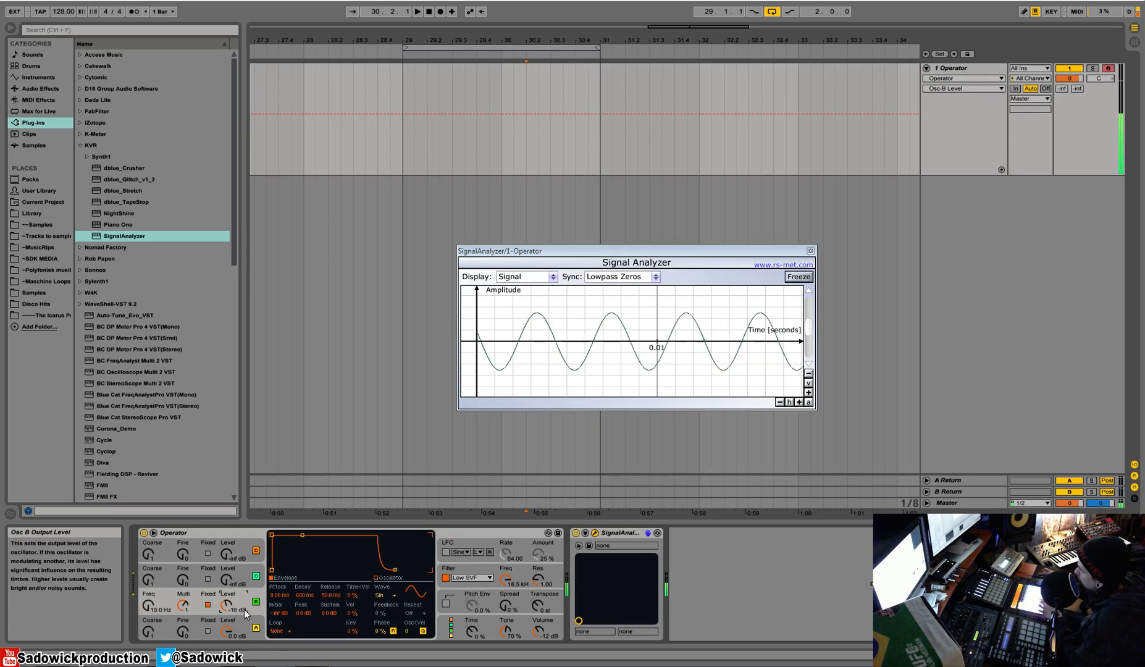
mouse_move(227, 605)
mouse_down()
mouse_move(227, 581)
mouse_move(226, 606)
mouse_move(224, 592)
mouse_up()
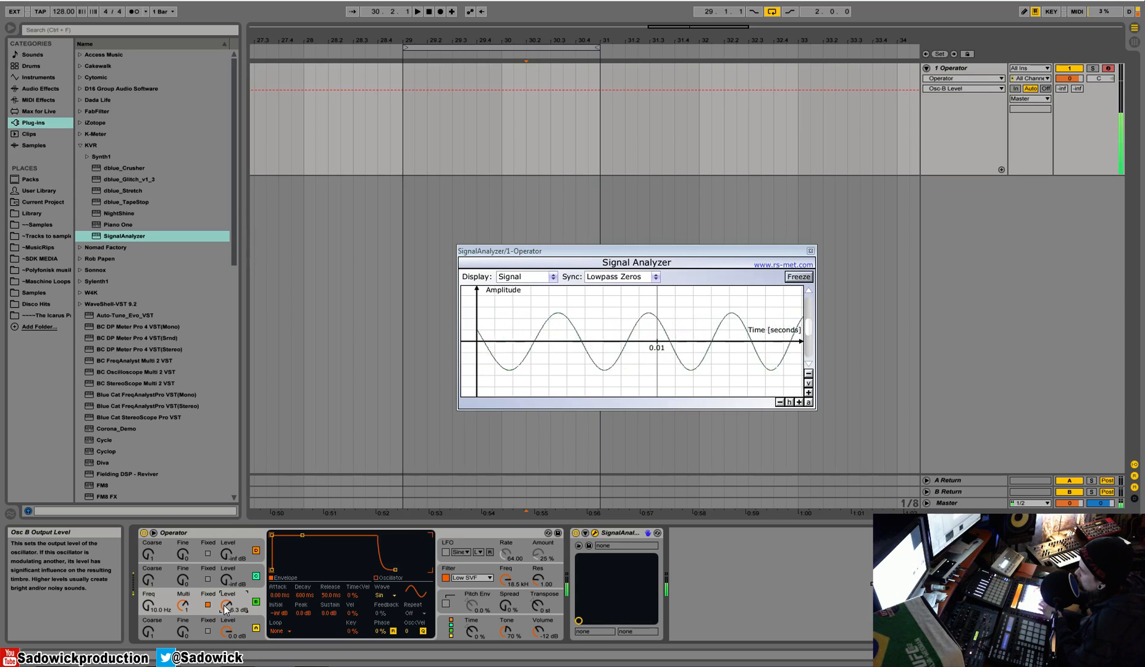
mouse_move(149, 607)
mouse_down()
mouse_move(149, 593)
mouse_move(148, 618)
mouse_move(149, 590)
mouse_up()
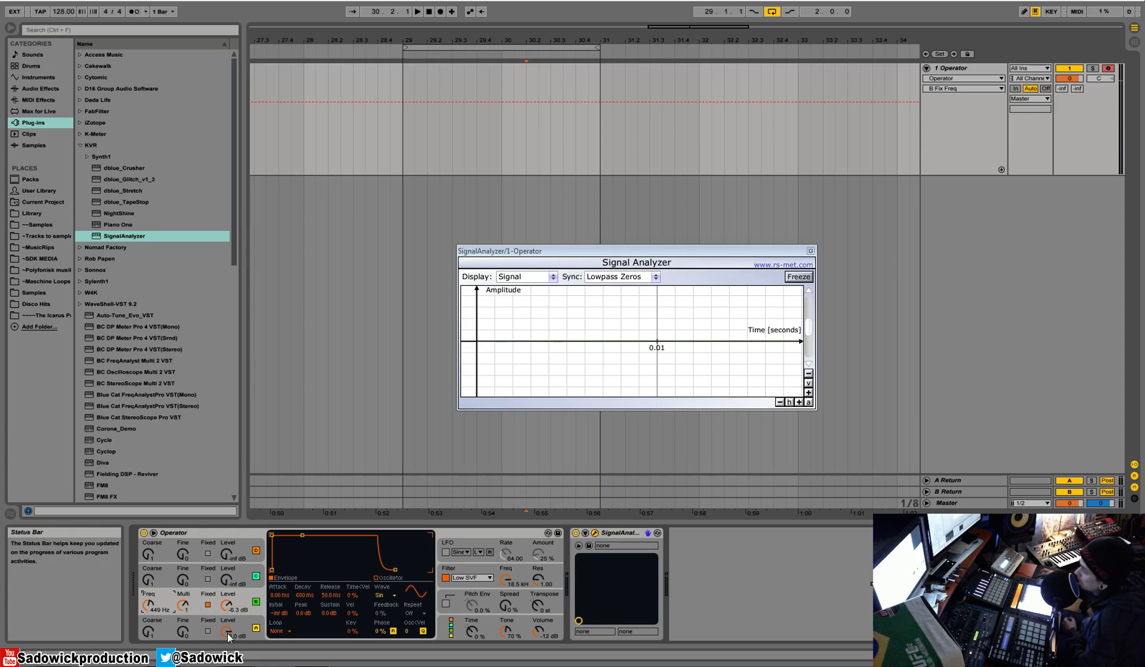
Turn off oscillator B's fixed frequency, lower its level to -inf dB, and select oscillator A
click(207, 605)
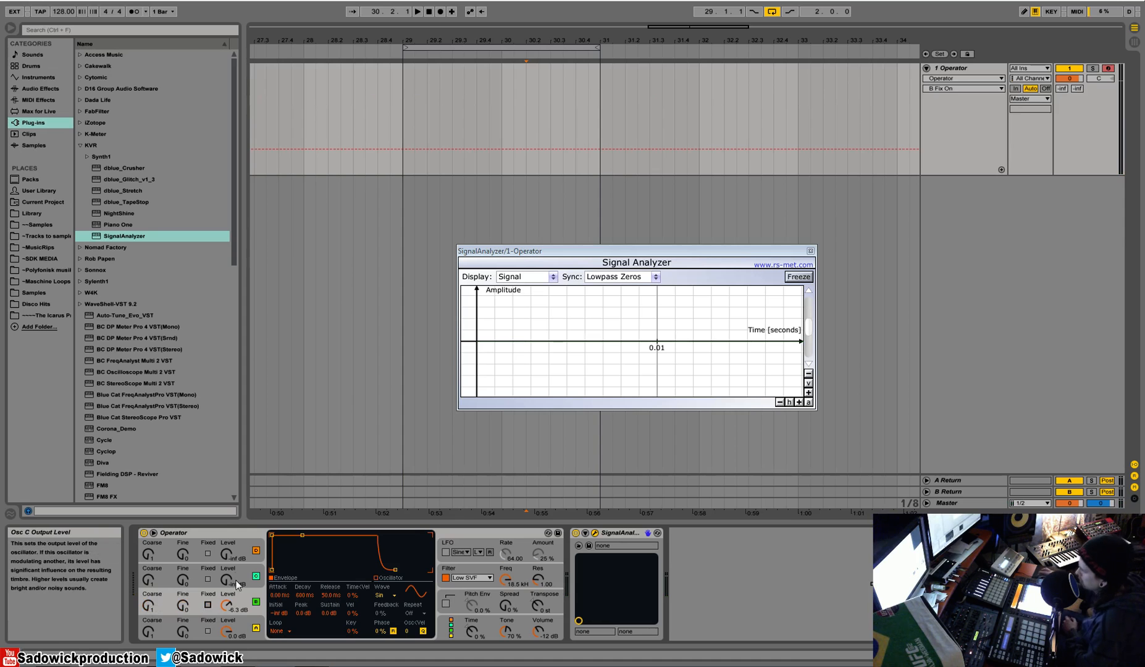
click(244, 633)
drag(242, 607, 246, 620)
click(248, 624)
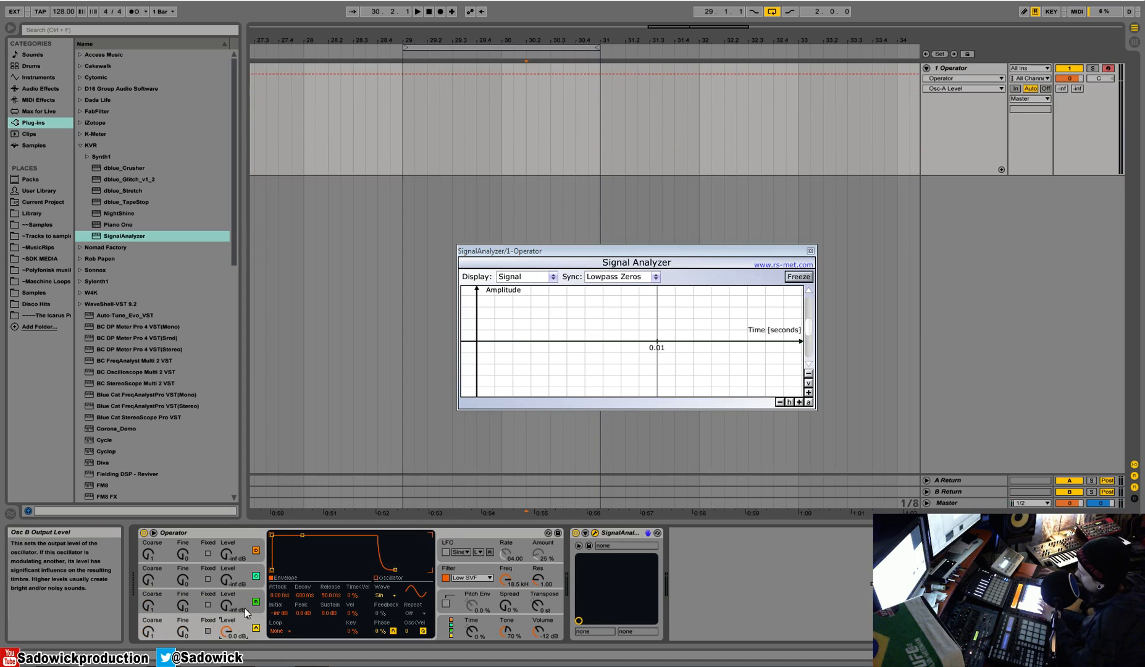
click(227, 605)
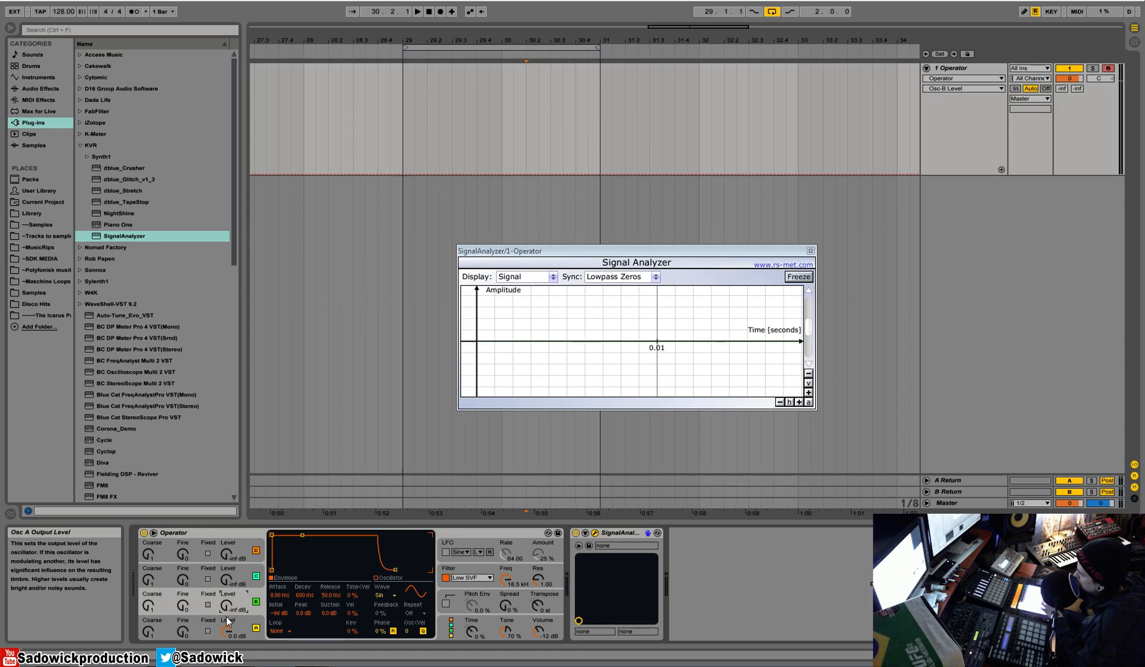
click(239, 630)
click(239, 608)
click(246, 627)
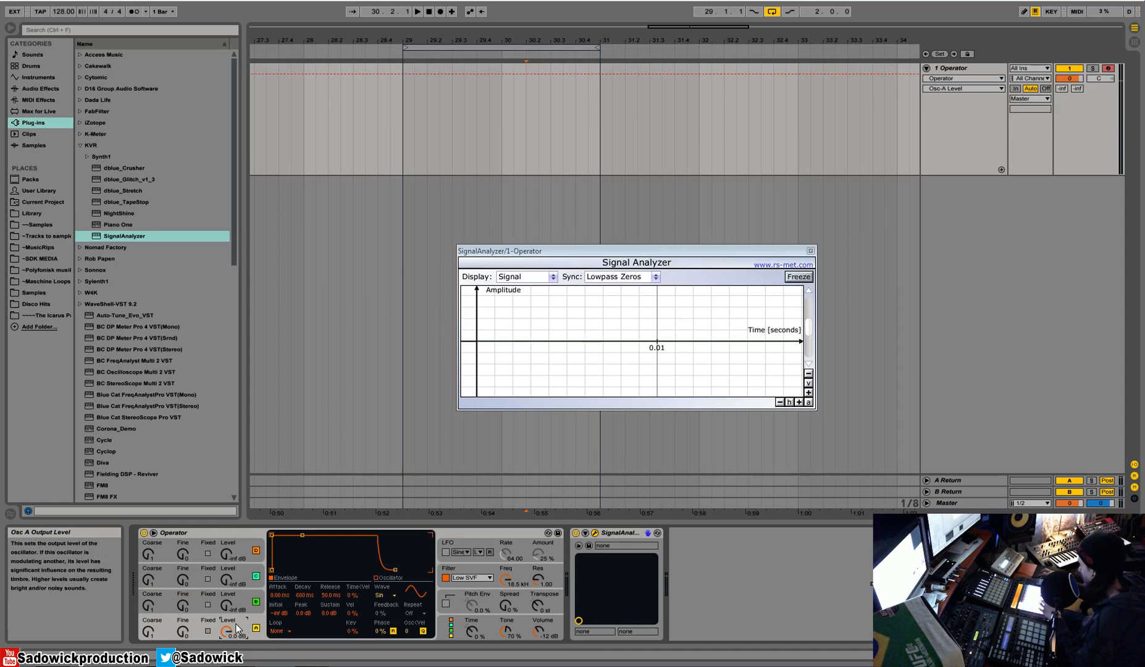
Raise oscillator B's level to -8.1 dB, and briefly switch its fixed frequency on to compare the waveform
click(223, 603)
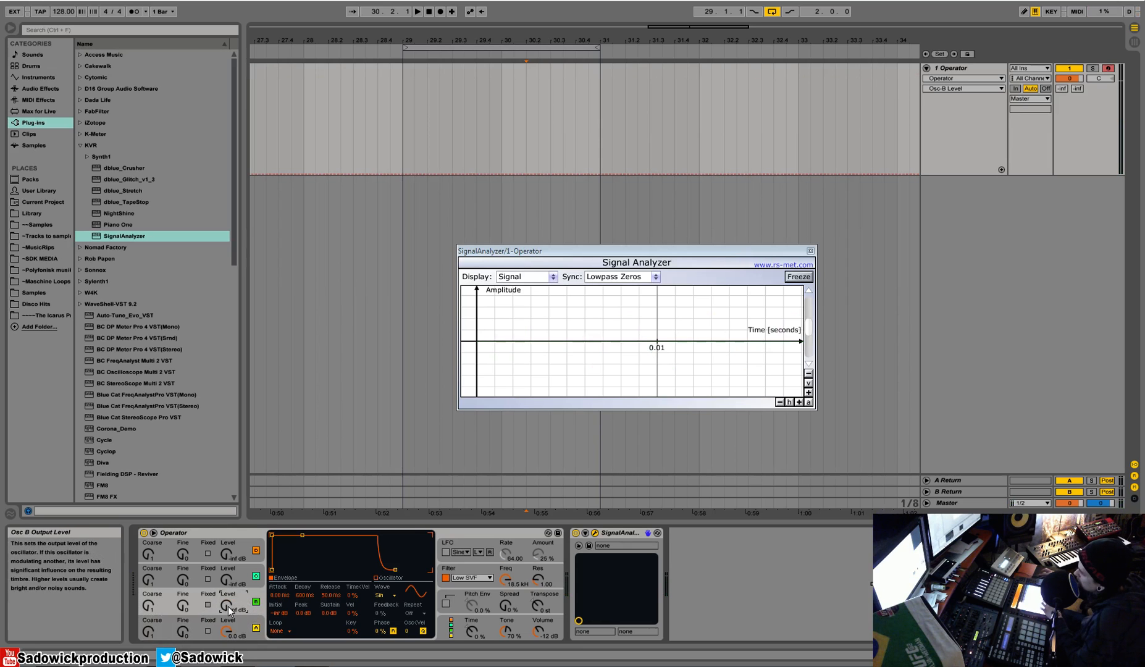
drag(228, 607, 228, 566)
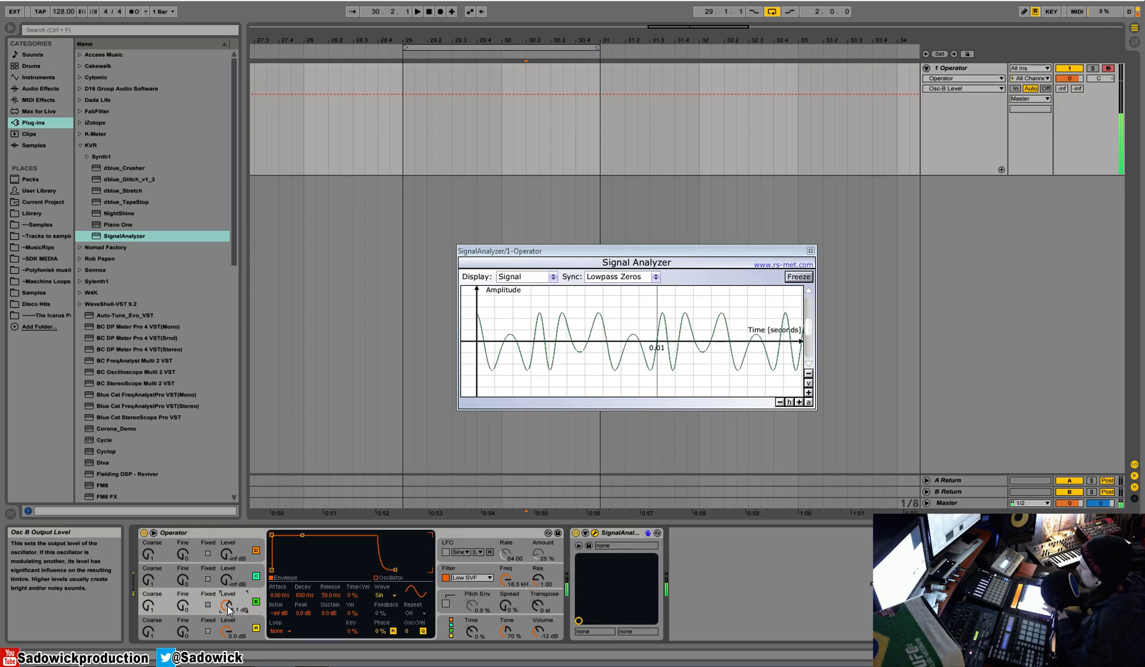
click(208, 605)
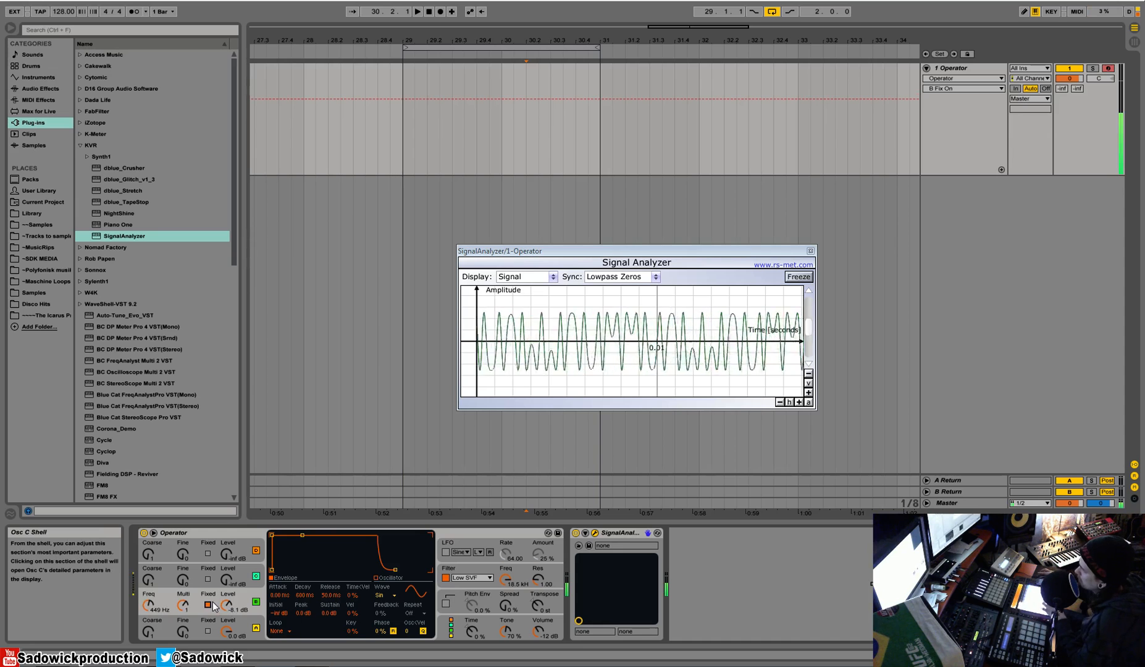
click(209, 606)
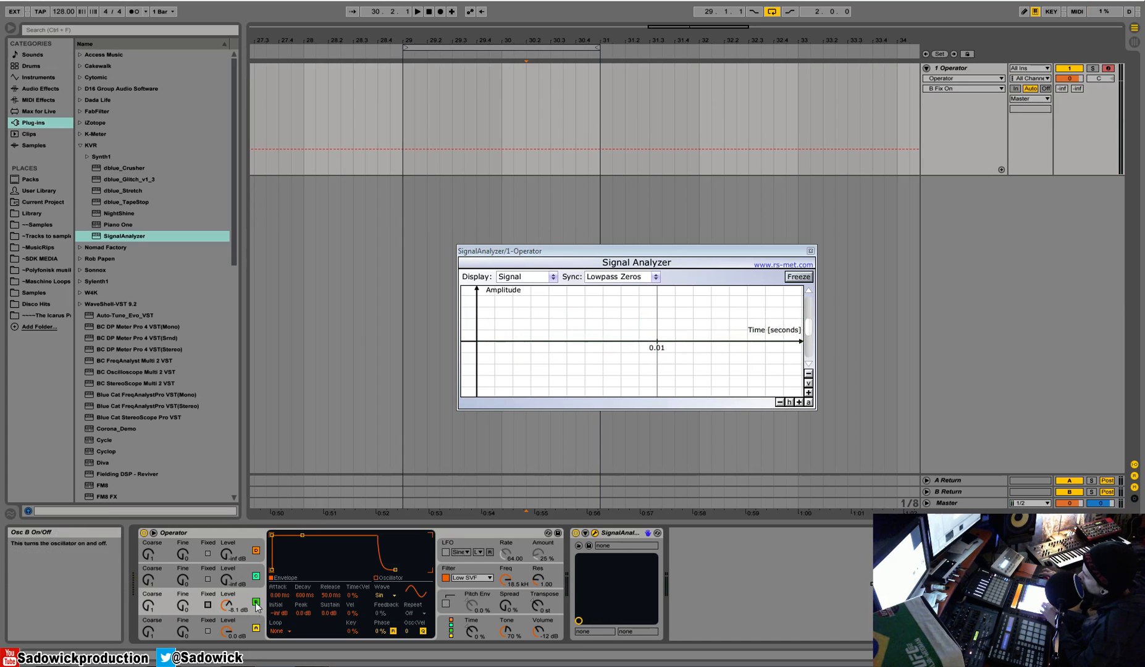
Raise oscillator C's level to -11 dB, and unfreeze the analyzer after inspecting the modulated waveform
mouse_move(227, 581)
mouse_down()
mouse_move(228, 554)
mouse_move(228, 591)
mouse_move(226, 581)
mouse_up()
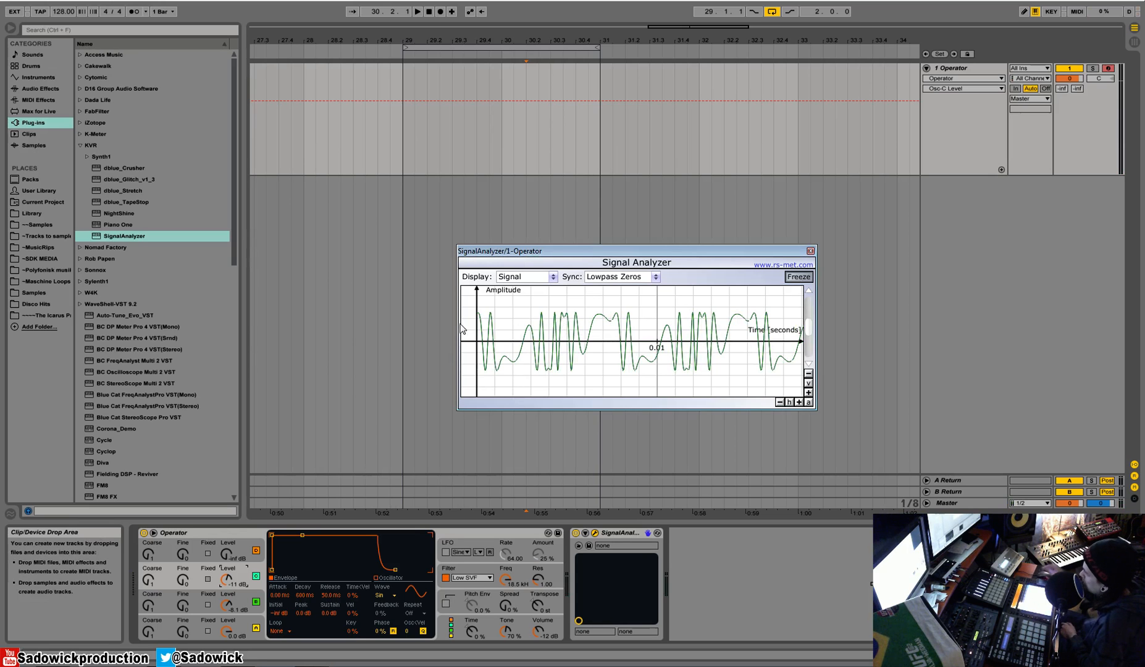
click(799, 276)
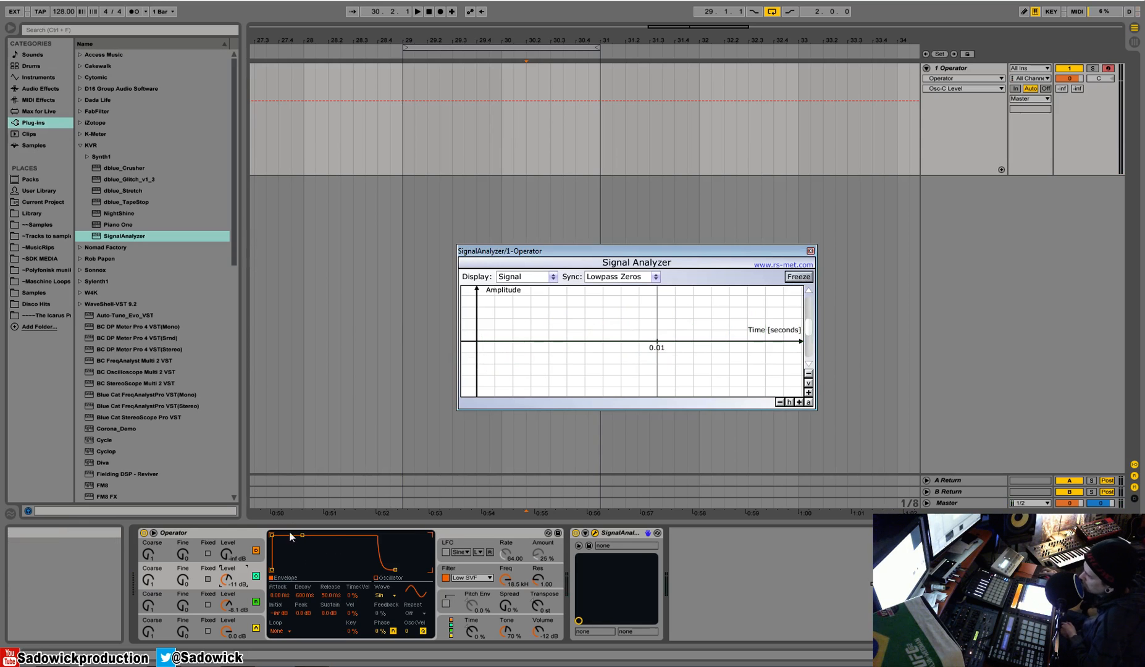
Lower the levels of oscillators C and B to -inf dB, and select oscillator A
drag(227, 579, 227, 649)
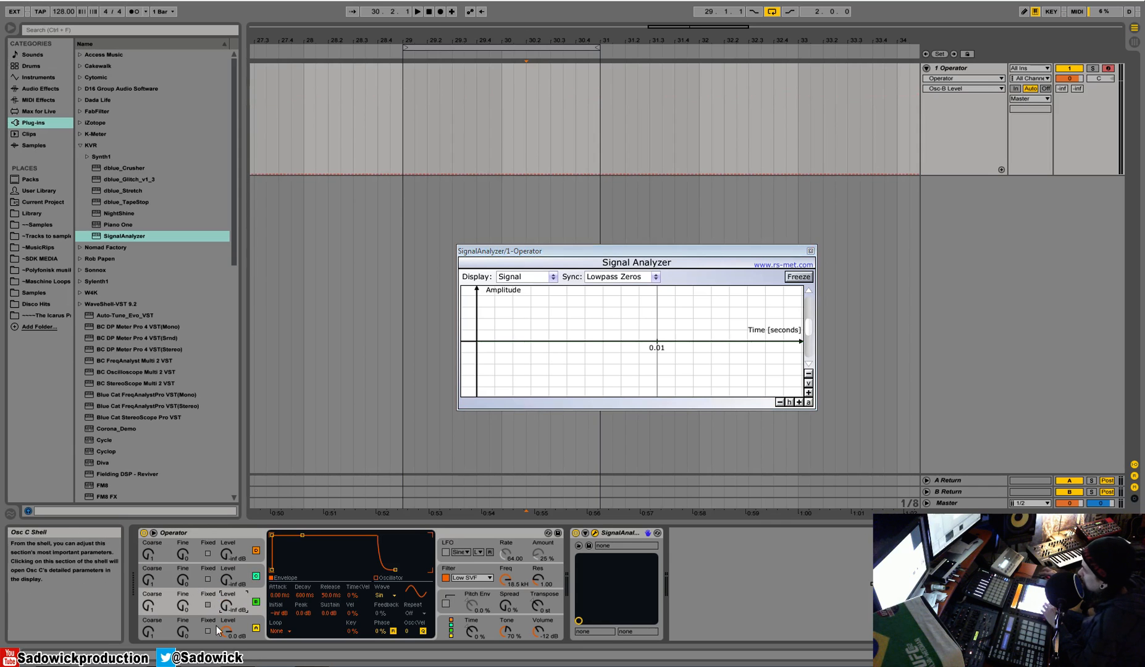
click(240, 630)
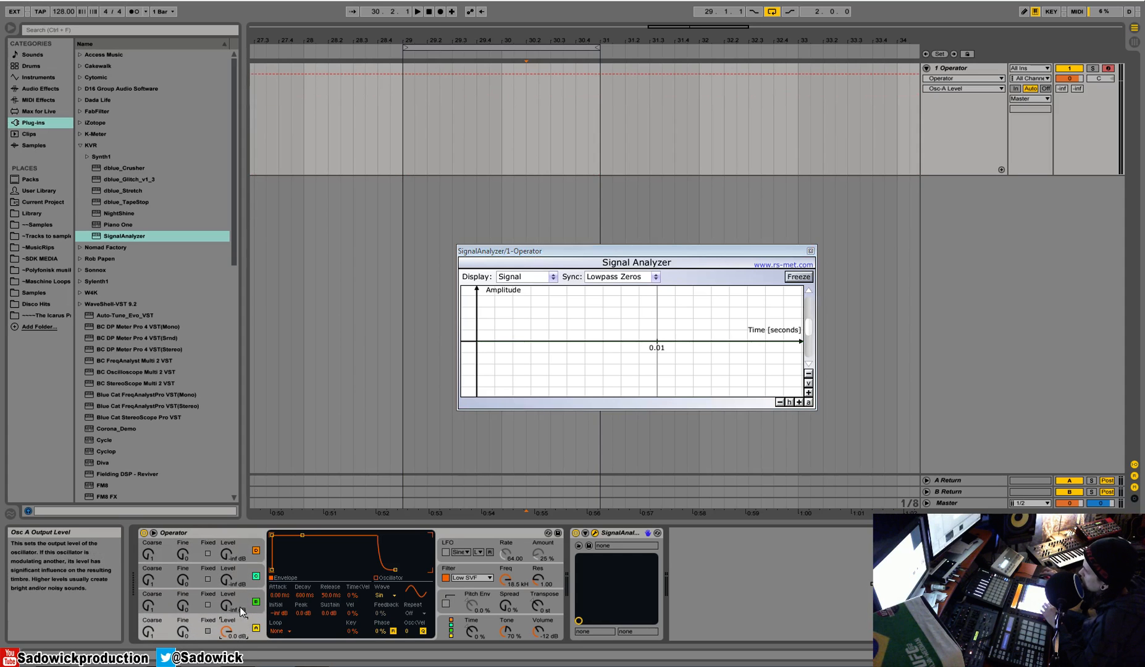
Try the Saw 3 waveform on oscillator A, and settle on Saw 64
click(383, 596)
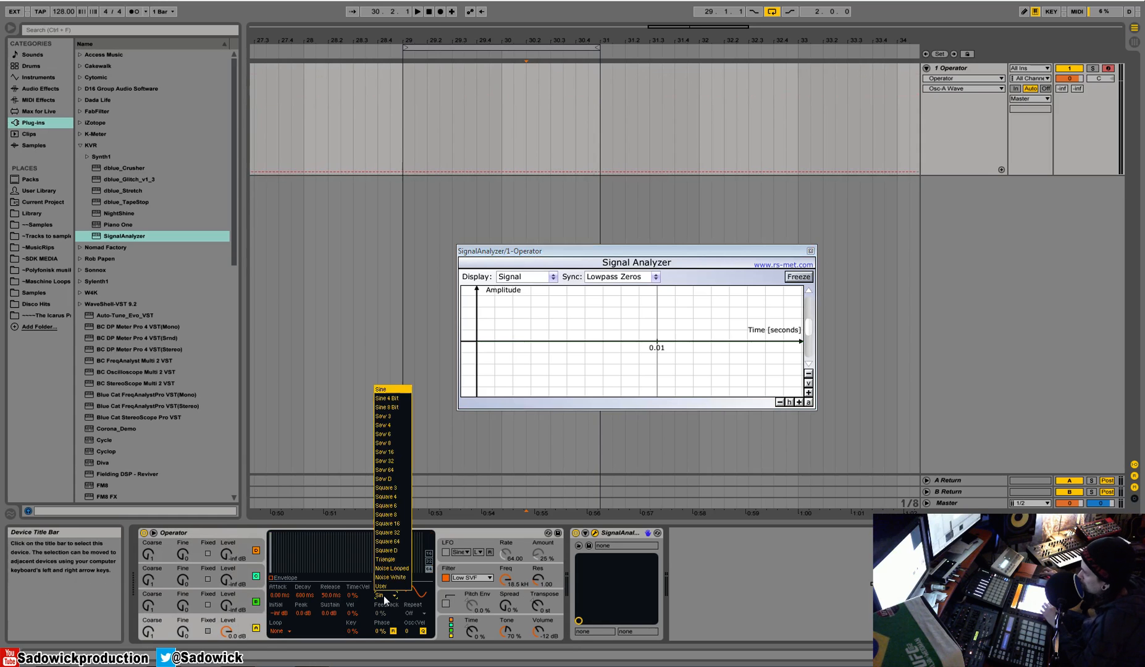
click(386, 418)
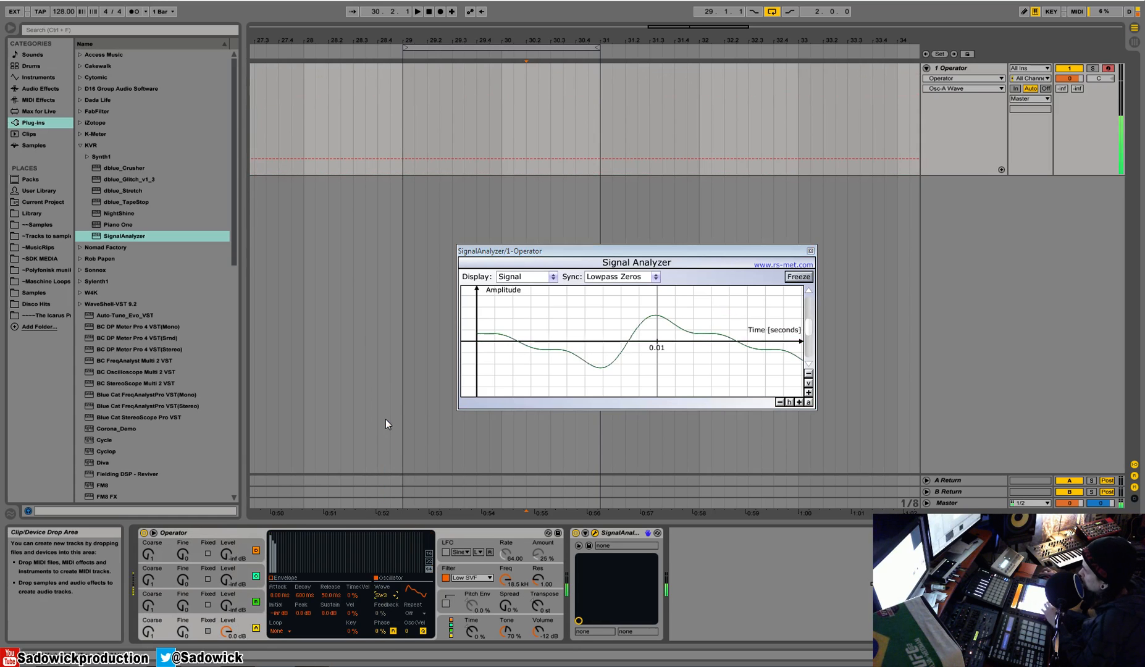
click(384, 595)
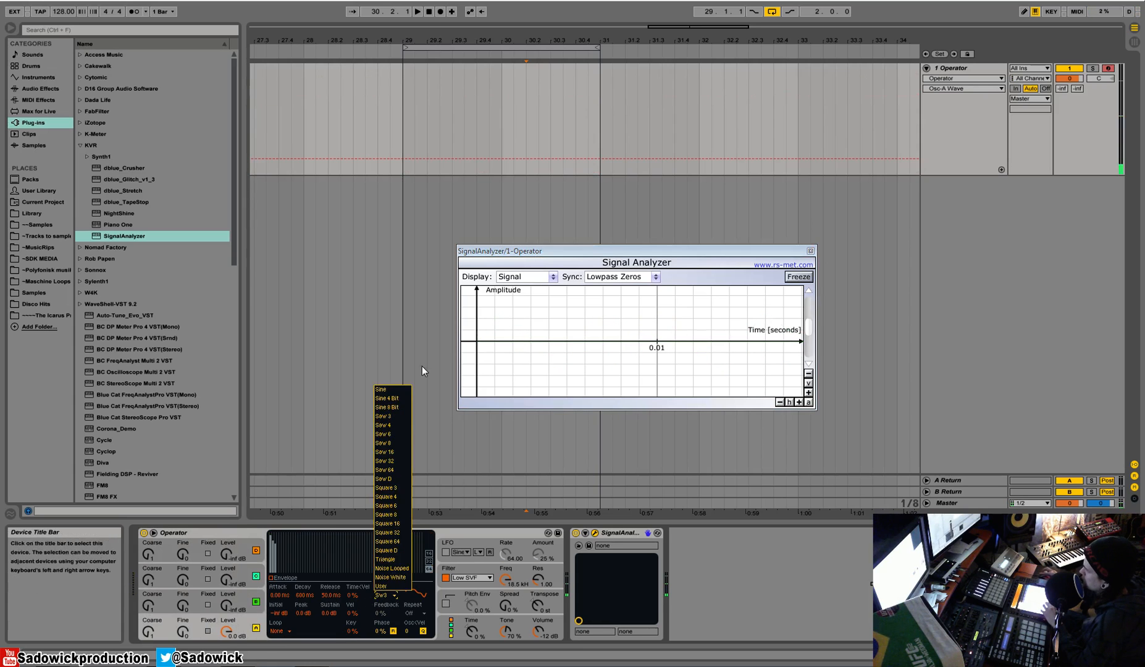
click(393, 470)
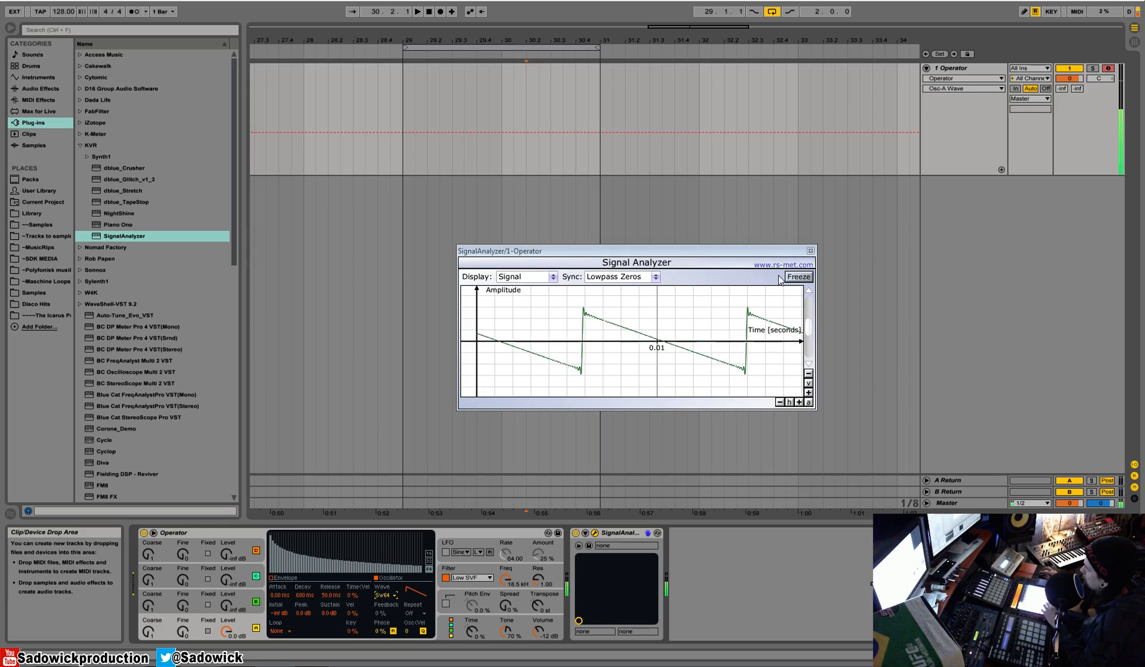
Set oscillator B's waveform to Square 3
click(239, 596)
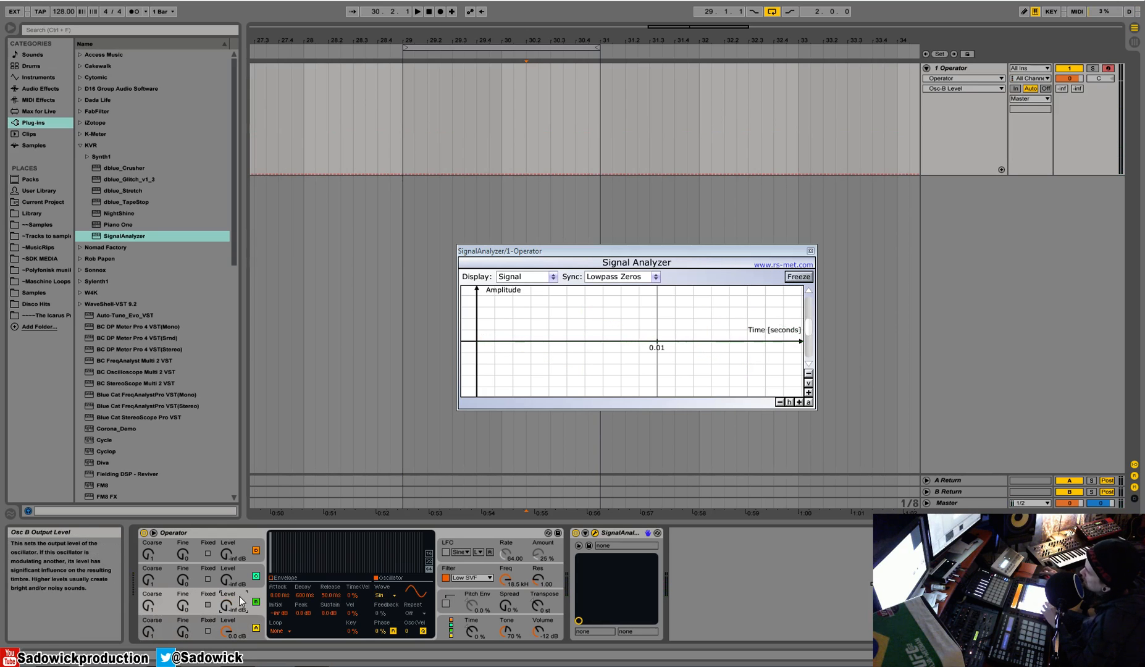
click(387, 595)
click(388, 487)
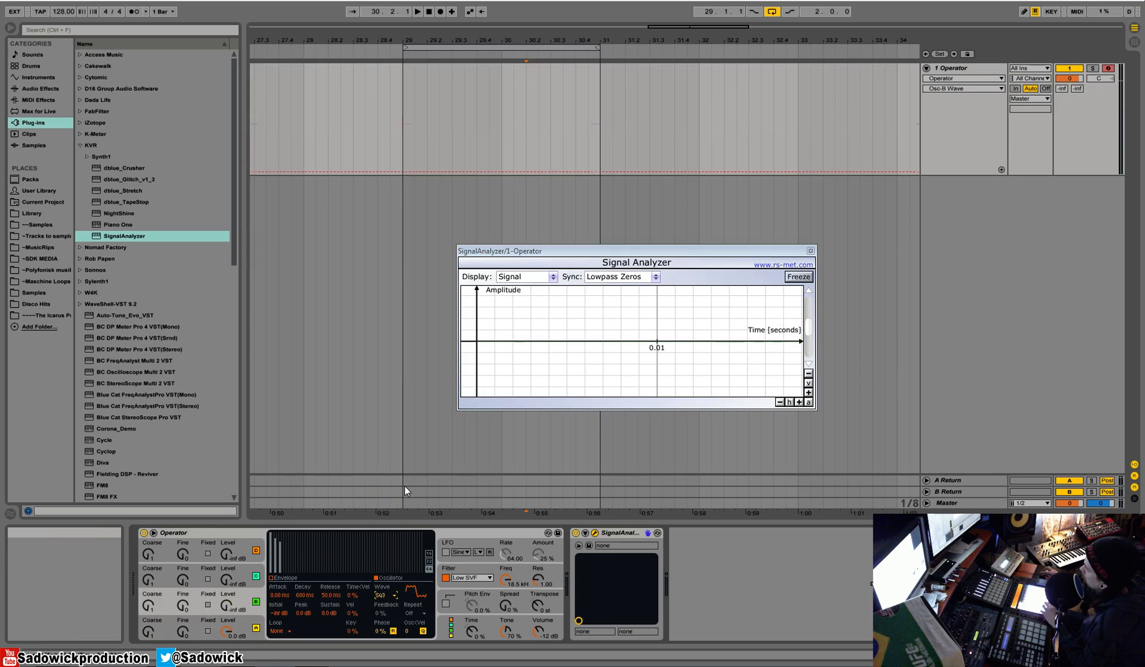
click(256, 629)
drag(228, 606, 230, 567)
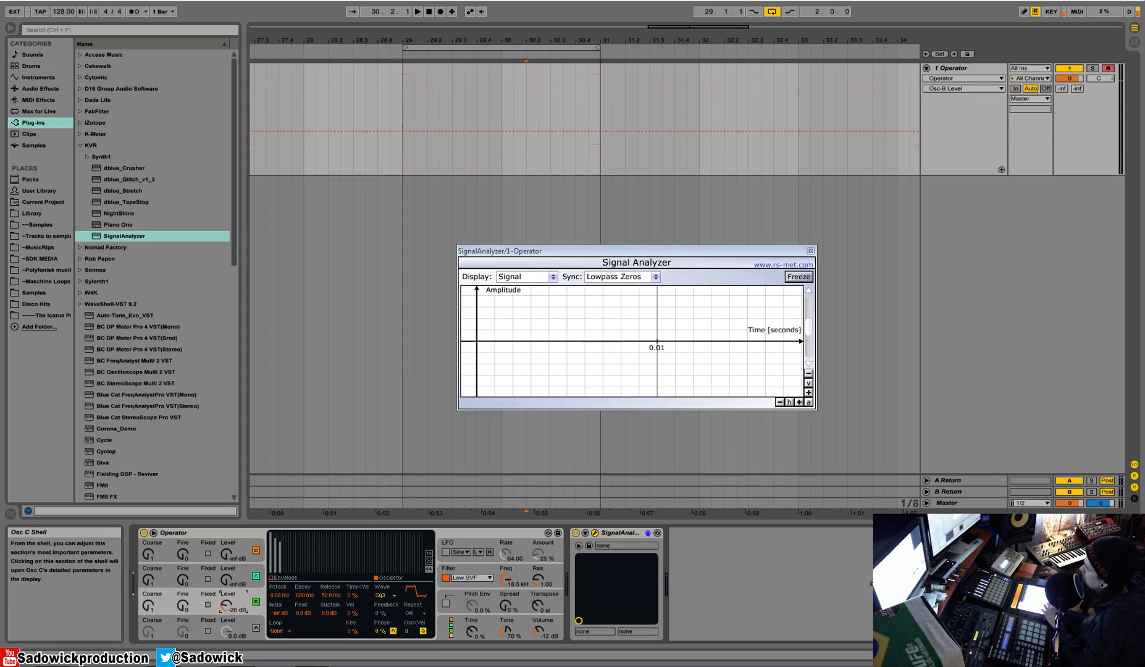
key(ctrl+z)
key(ctrl+z)
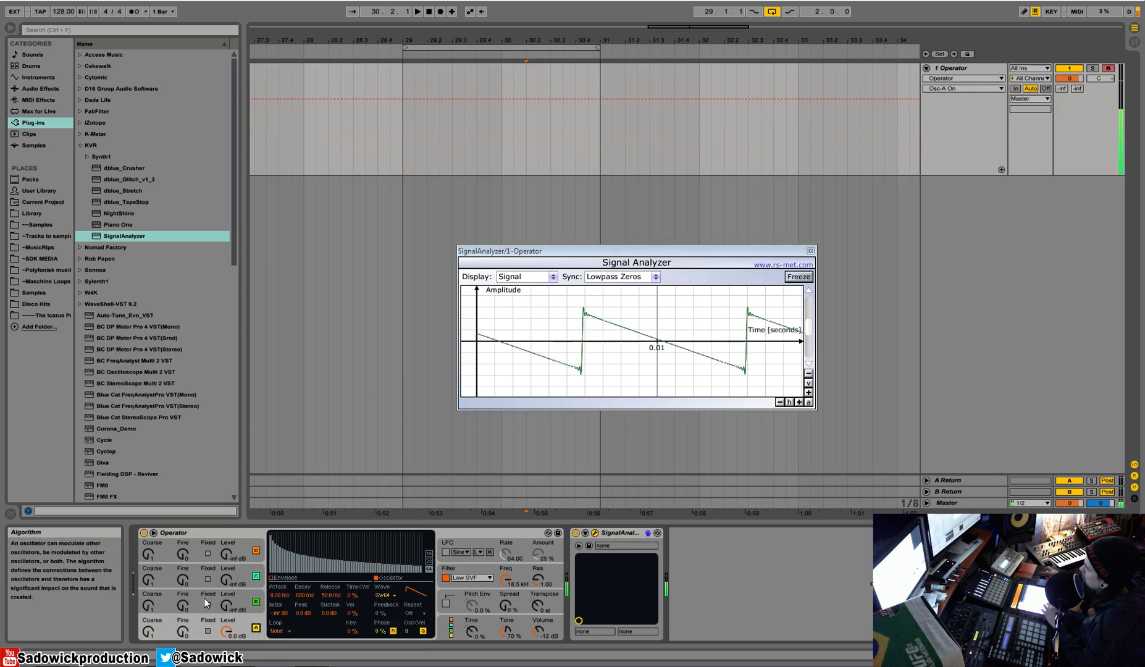
Sweep oscillator B's level up and down to modulate oscillator A, and leave it at -20 dB
drag(227, 607, 226, 581)
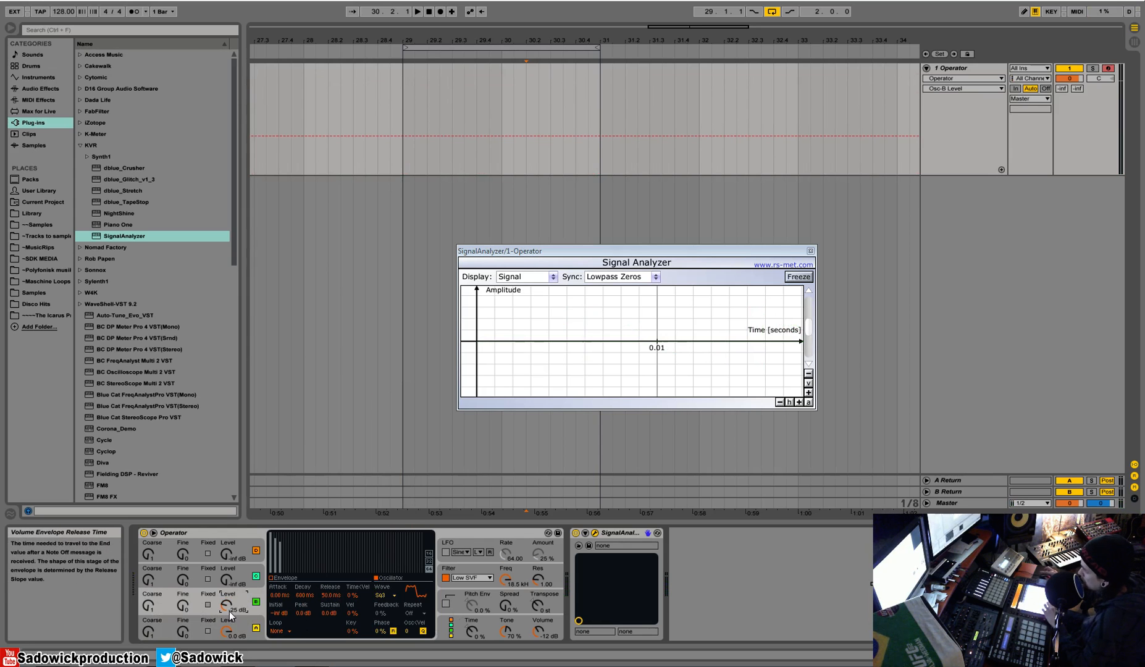
drag(231, 609, 231, 599)
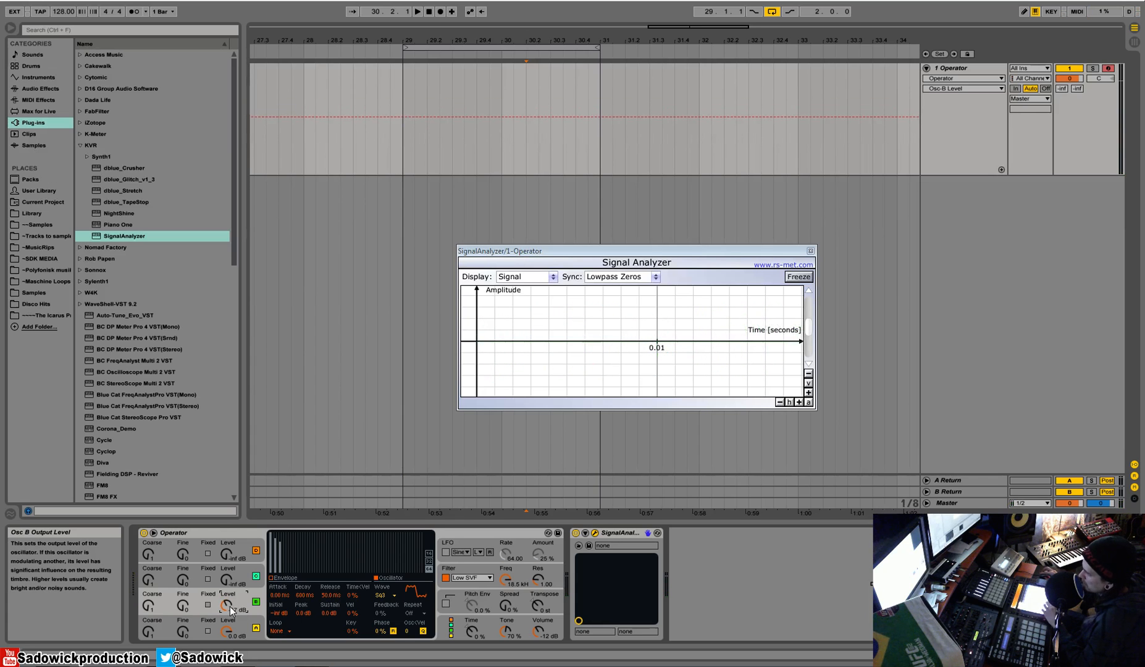
mouse_move(230, 611)
mouse_down()
mouse_move(223, 578)
mouse_move(223, 603)
mouse_up()
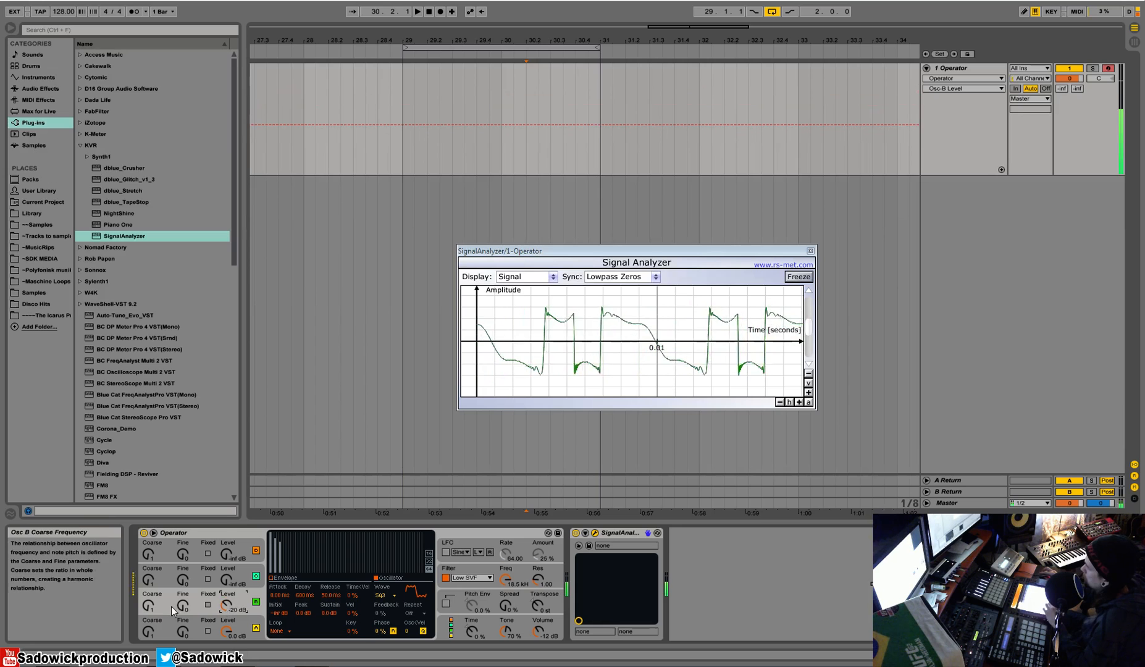
Raise oscillator B's fine frequency to 1000, and reset it to its default
drag(185, 607, 185, 462)
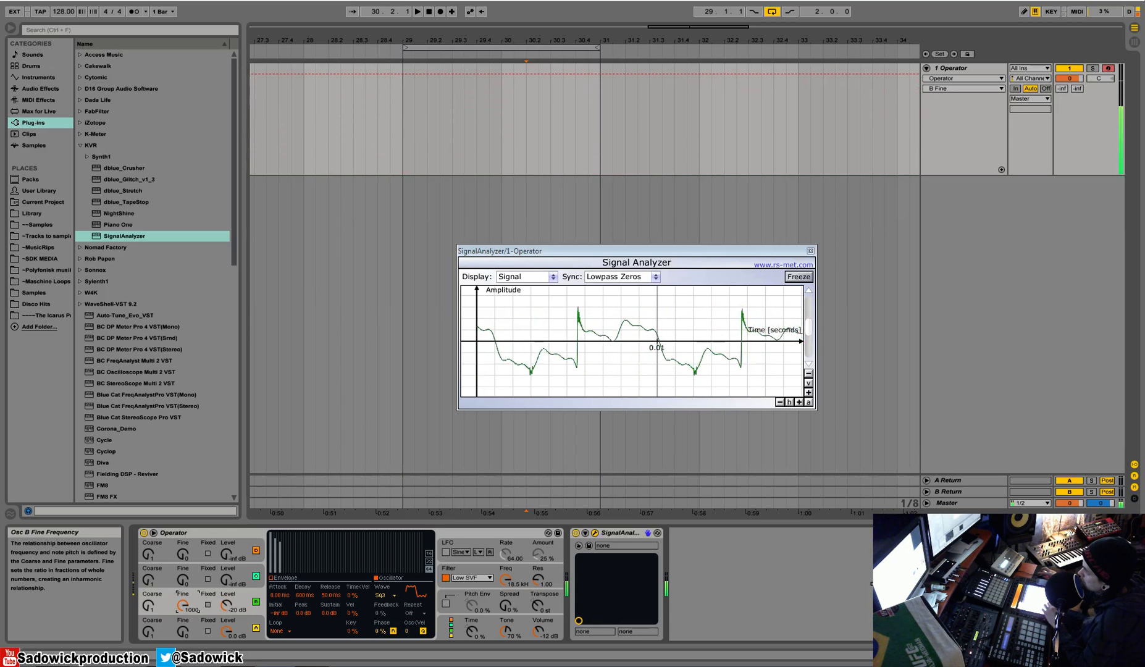
key(Delete)
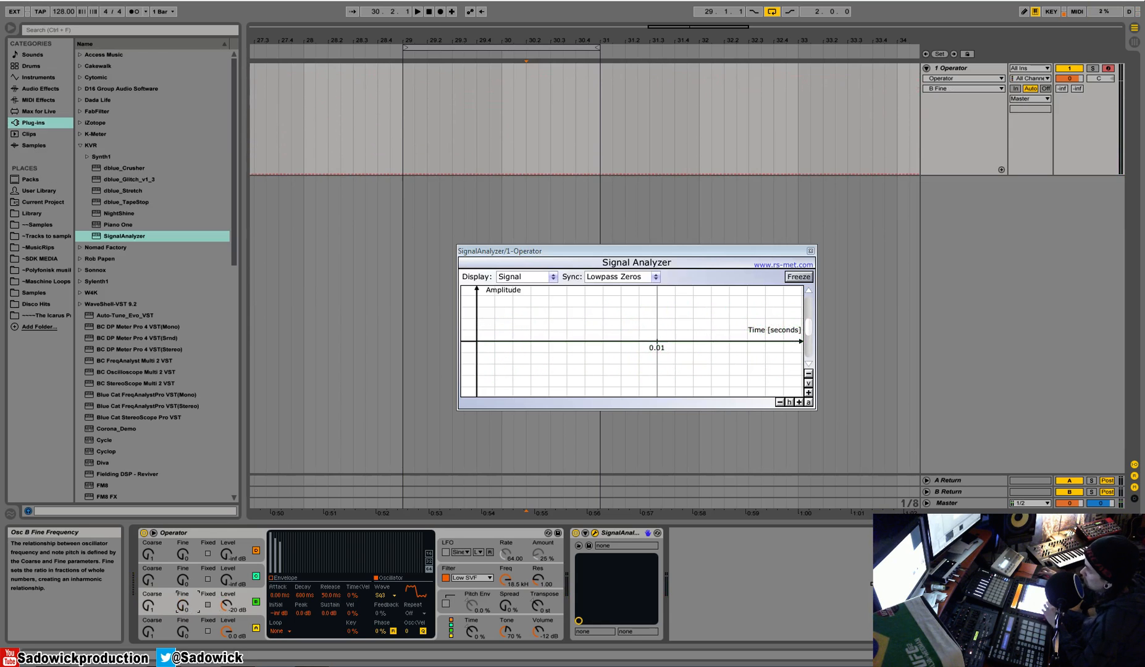
Vary oscillator B's coarse frequency to try different harmonic ratios, and nudge the filter's cutoff frequency
click(149, 607)
drag(149, 606, 149, 601)
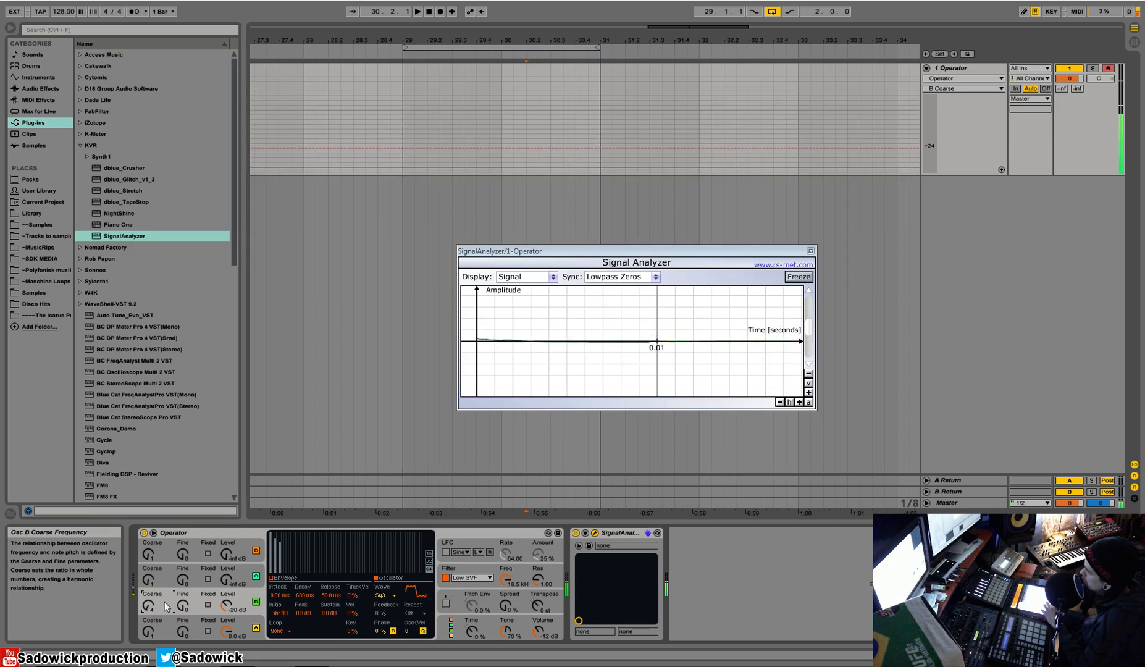
mouse_move(507, 580)
mouse_down()
mouse_move(506, 615)
mouse_move(508, 580)
mouse_up()
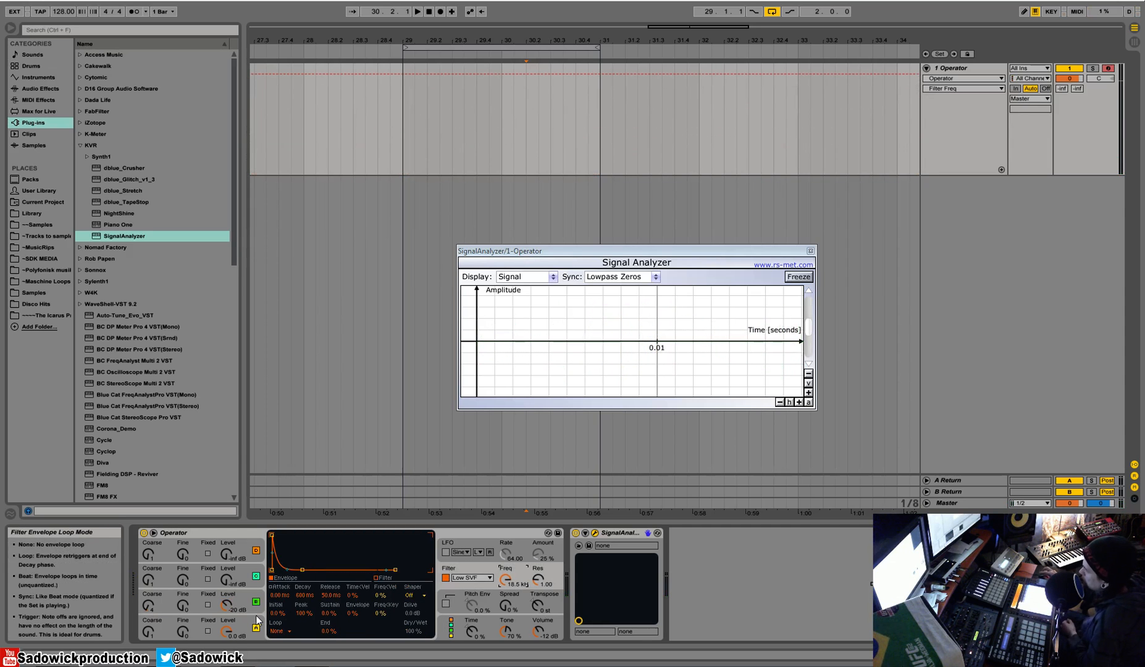
Shape oscillator B's volume envelope so it decays to a sustain of -inf dB over about 3 s
click(243, 601)
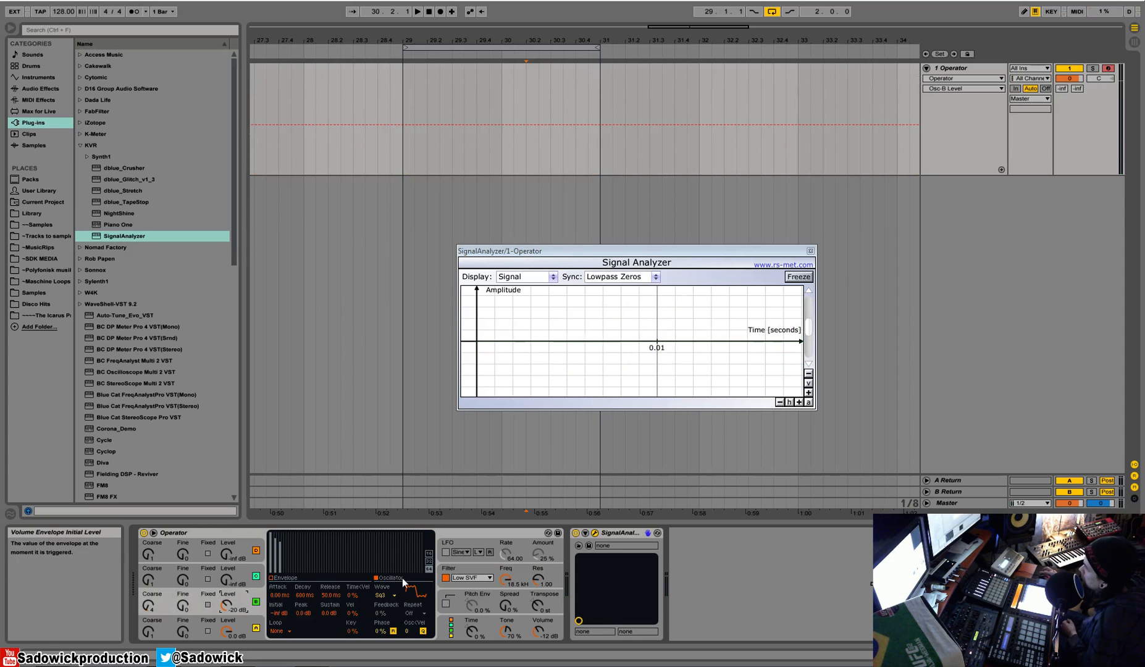
click(278, 579)
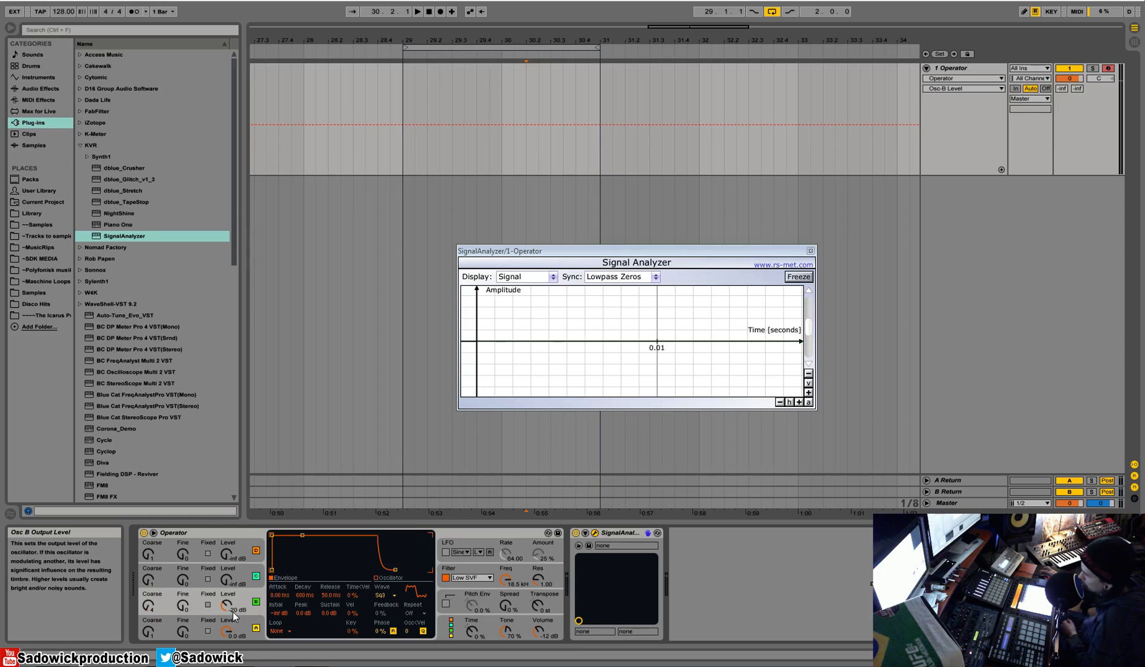
drag(303, 536, 298, 560)
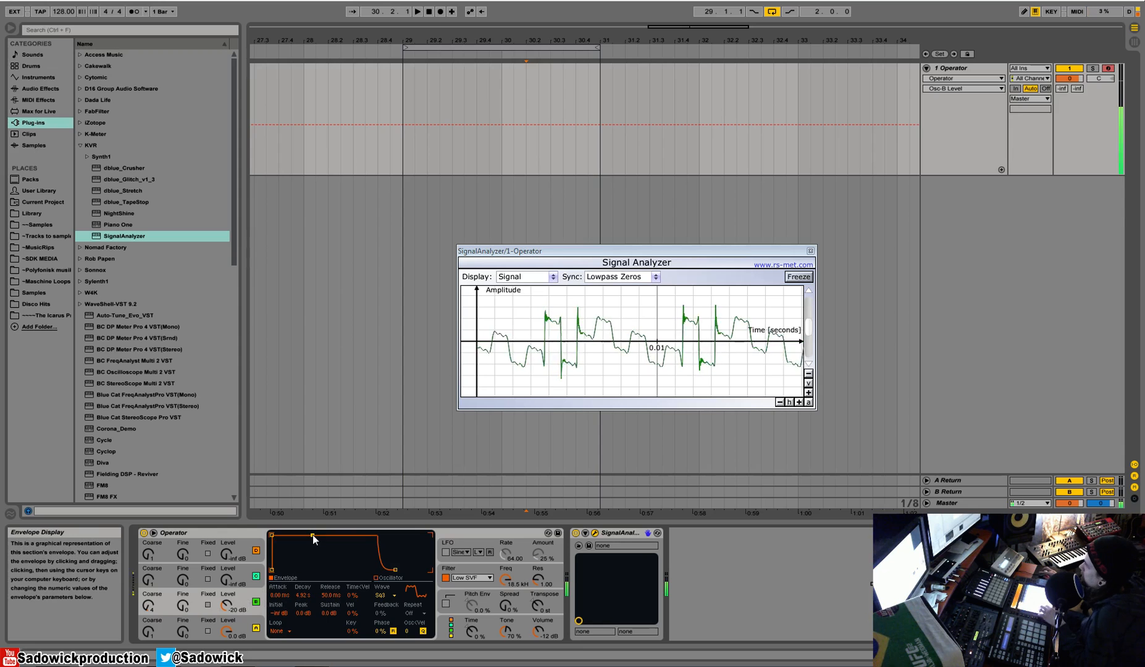
drag(312, 535, 312, 549)
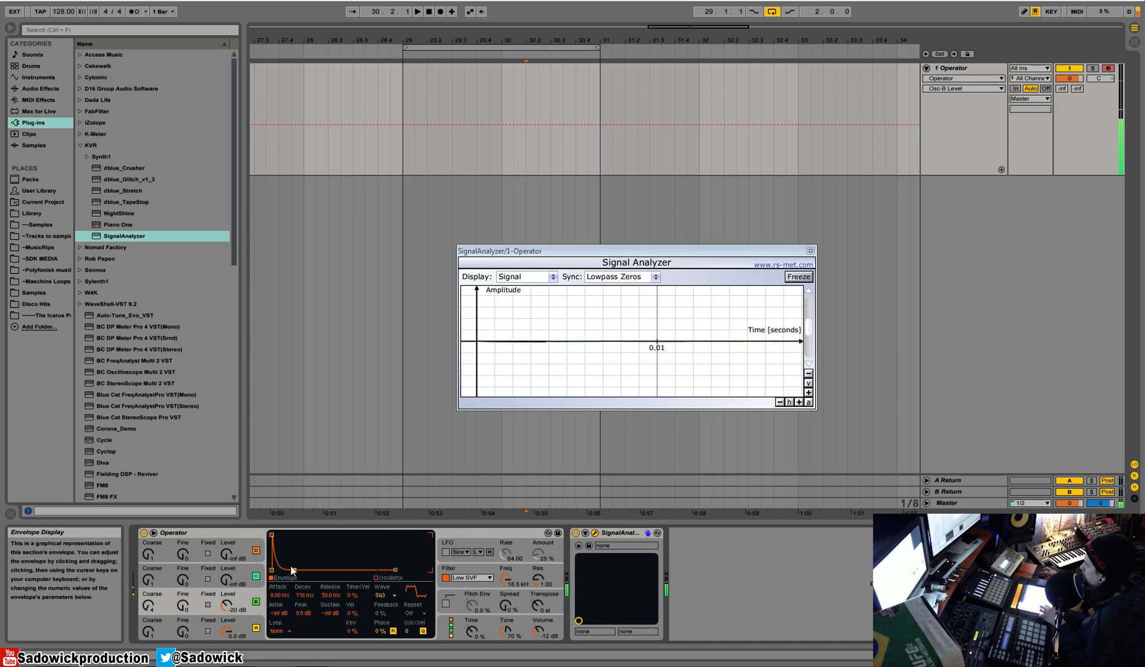
drag(295, 570, 310, 569)
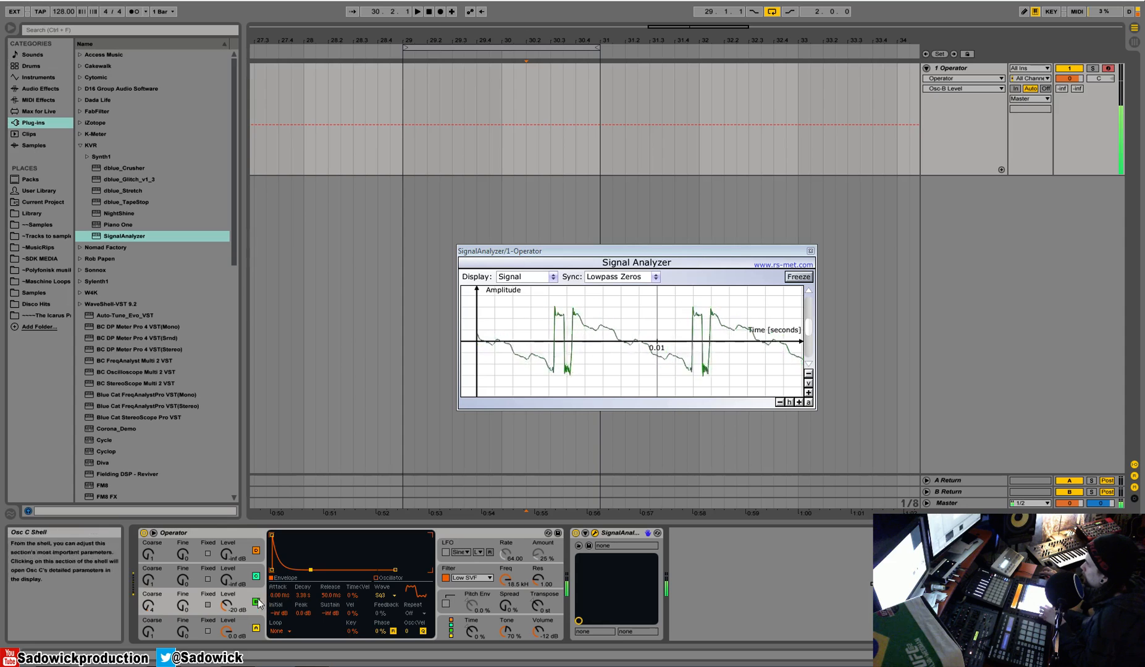
Set the waveforms of oscillators B and A to Sine
click(386, 596)
click(383, 393)
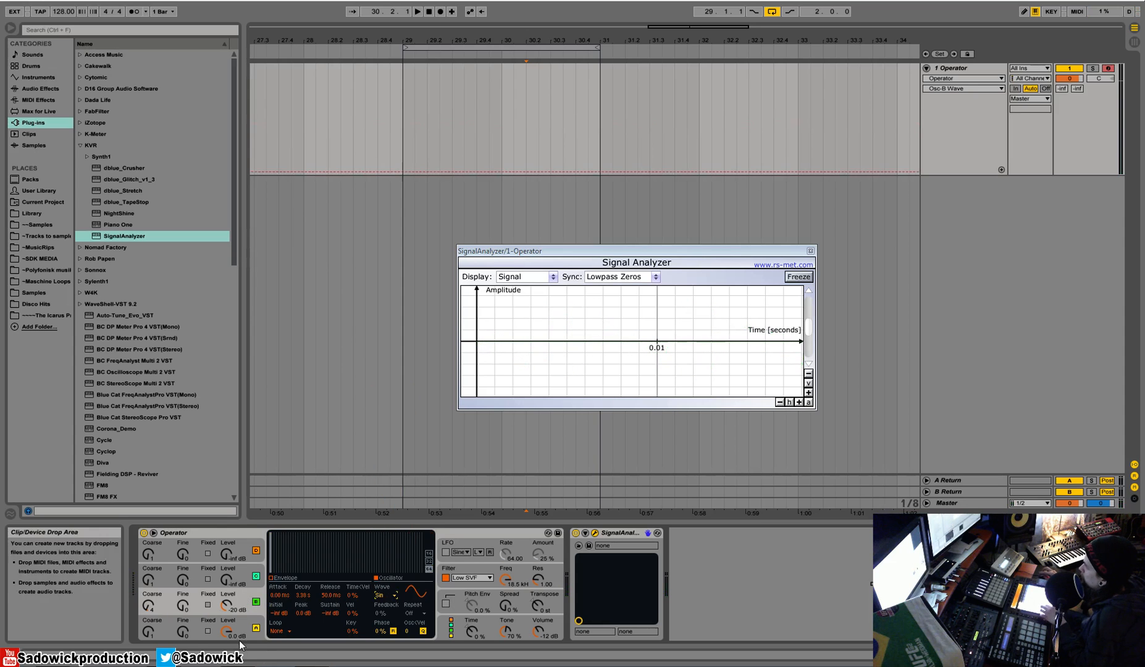
click(246, 632)
click(385, 595)
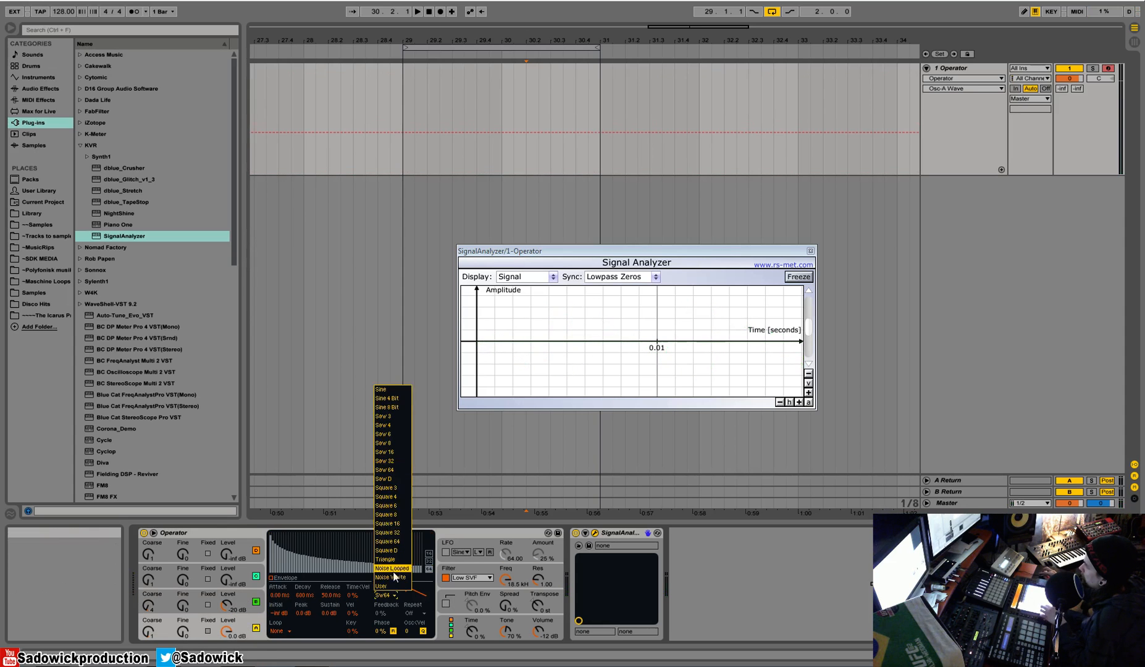
click(385, 391)
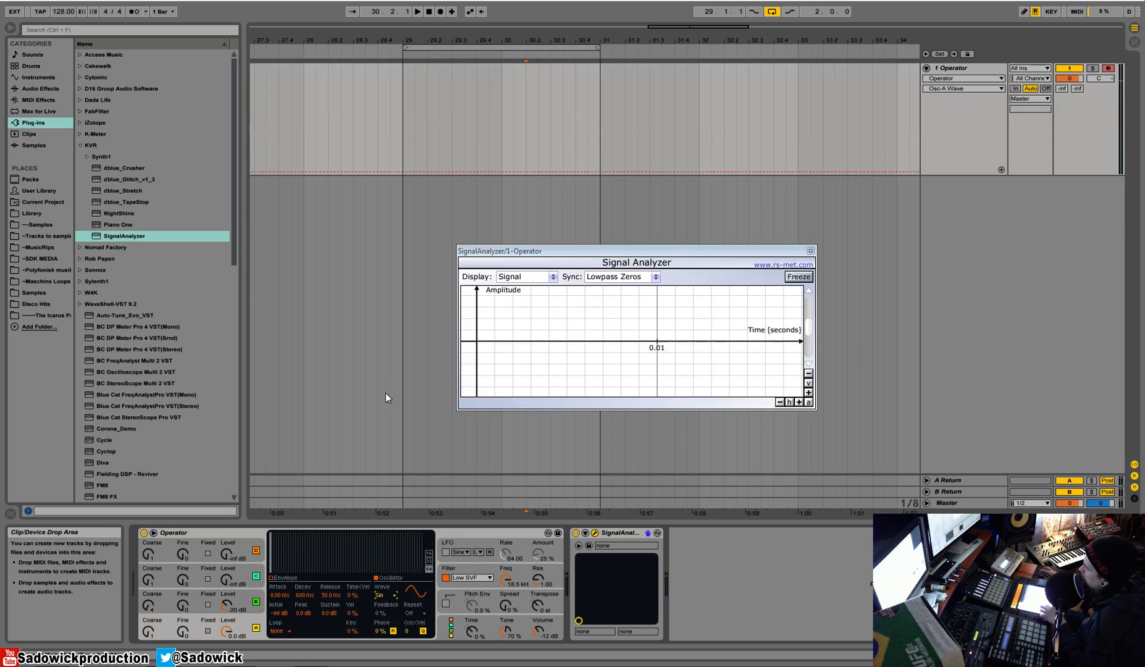
Vary oscillator B's coarse frequency, and raise Operator's overall volume to -2.6 dB
click(242, 605)
drag(148, 605, 148, 620)
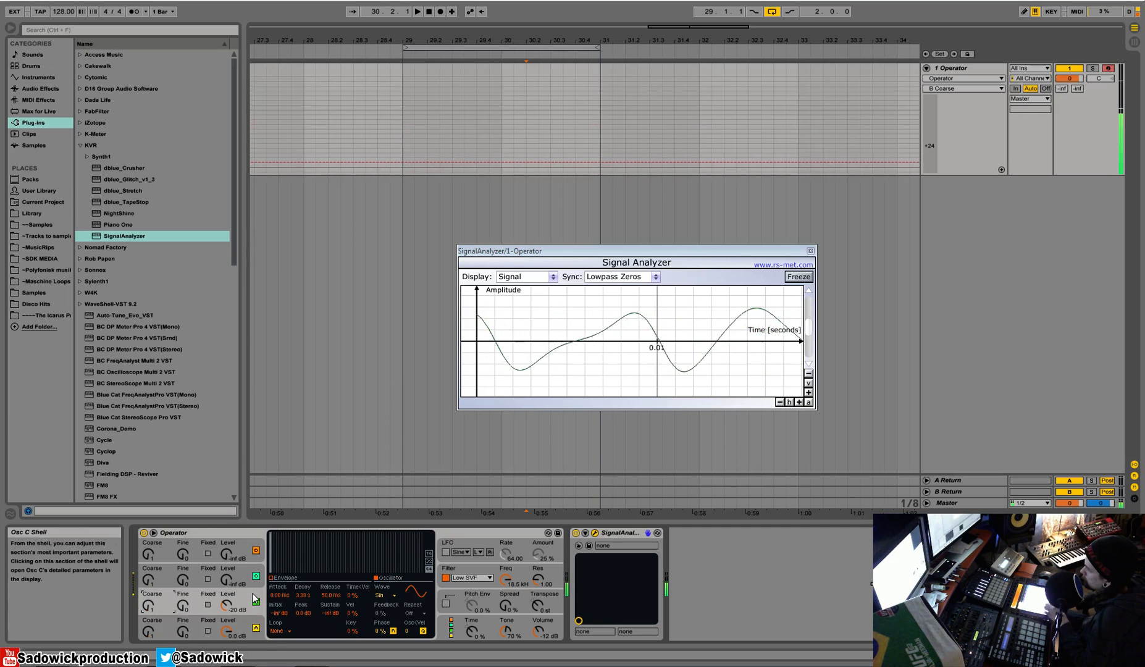
drag(535, 632, 535, 632)
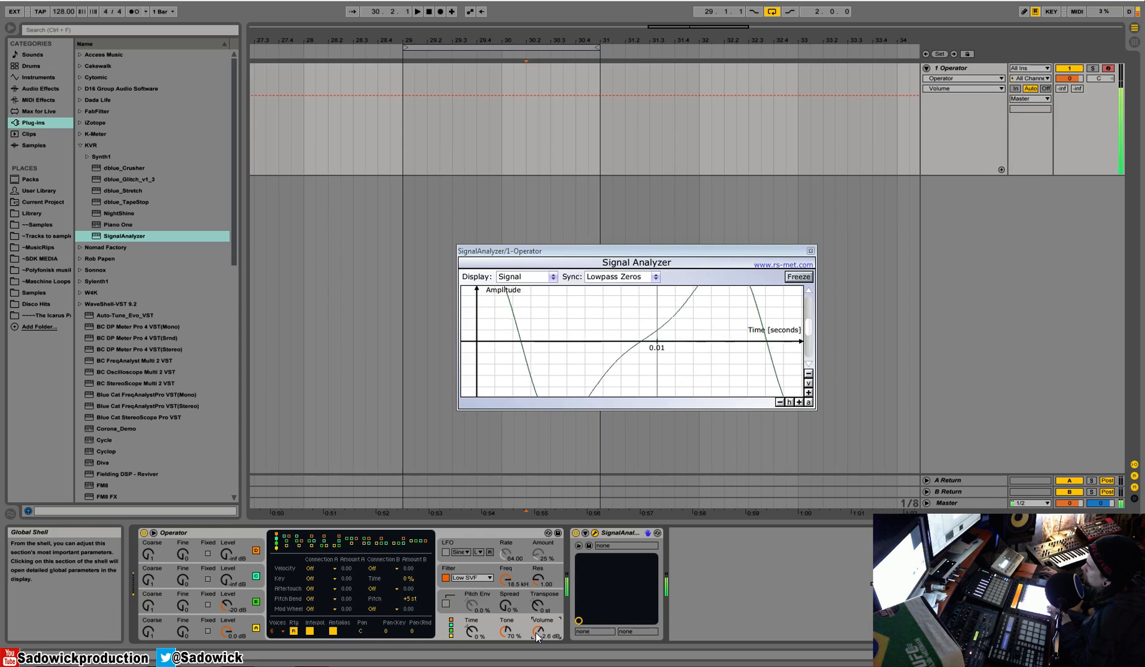
Inspect oscillator A's volume envelope, and pick Sine again as its waveform
click(239, 542)
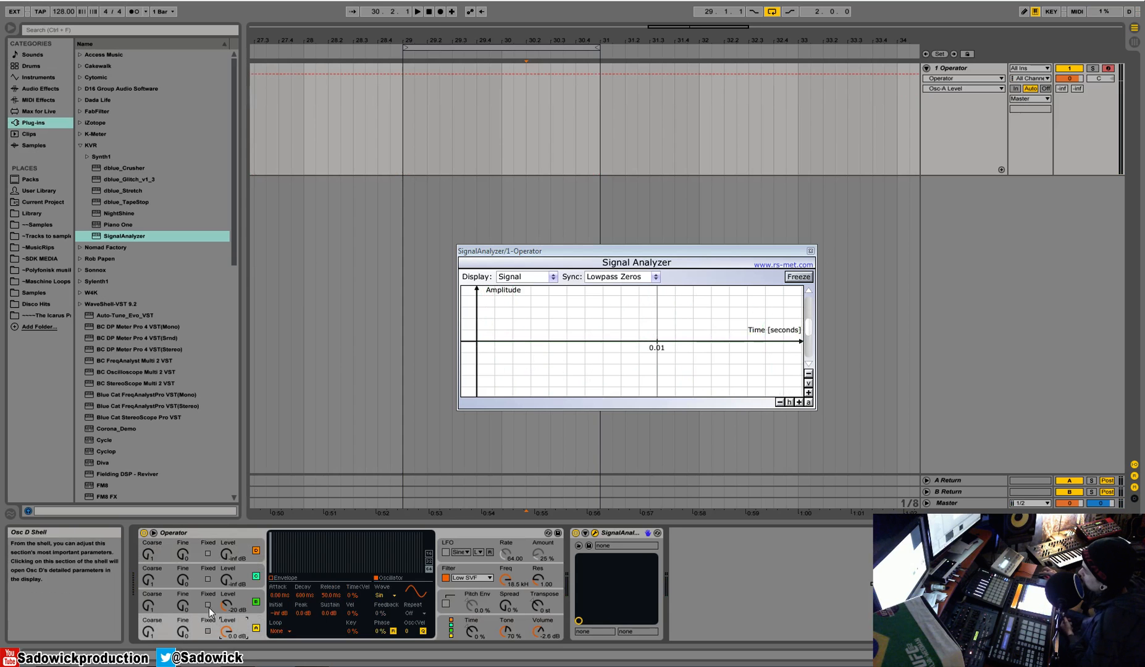
click(229, 629)
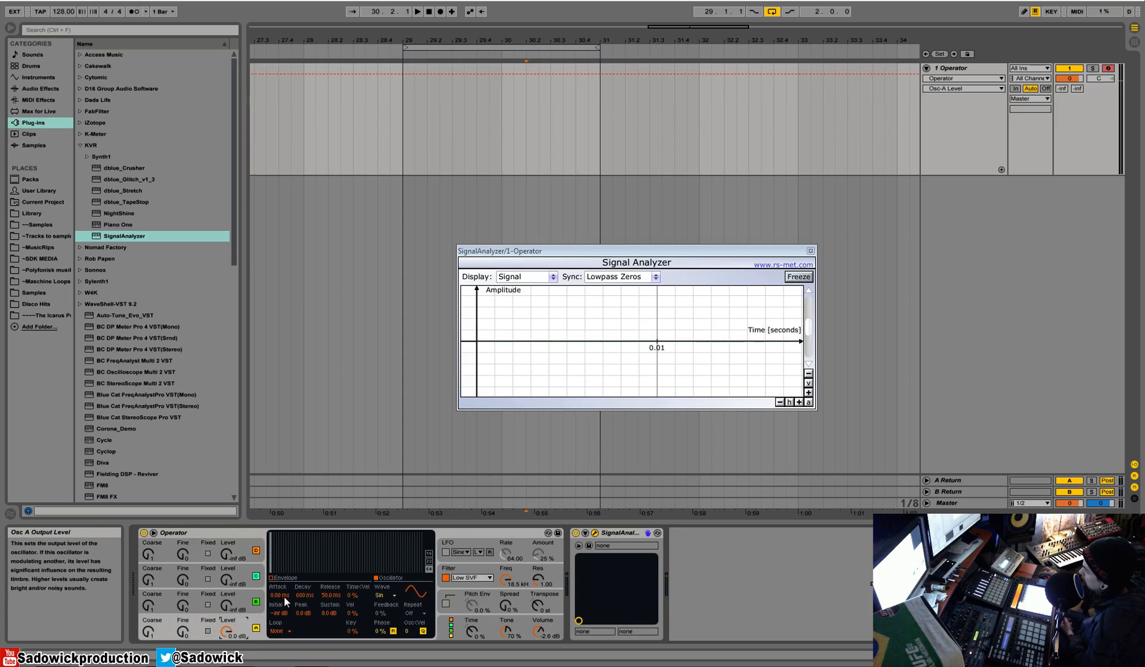
click(277, 579)
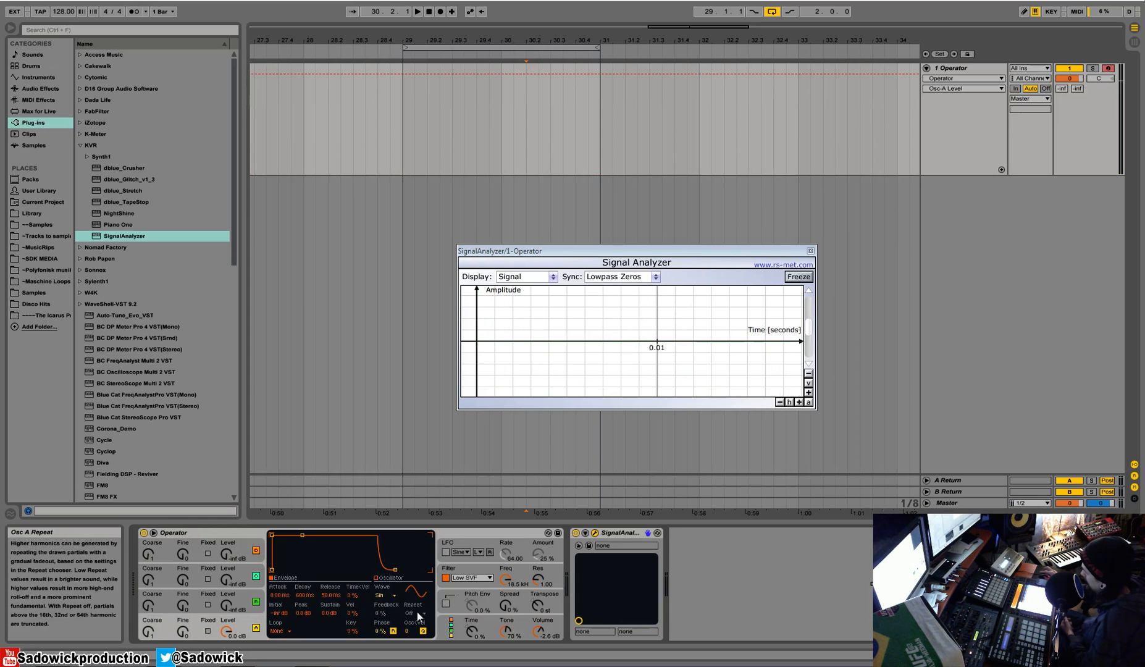
click(381, 596)
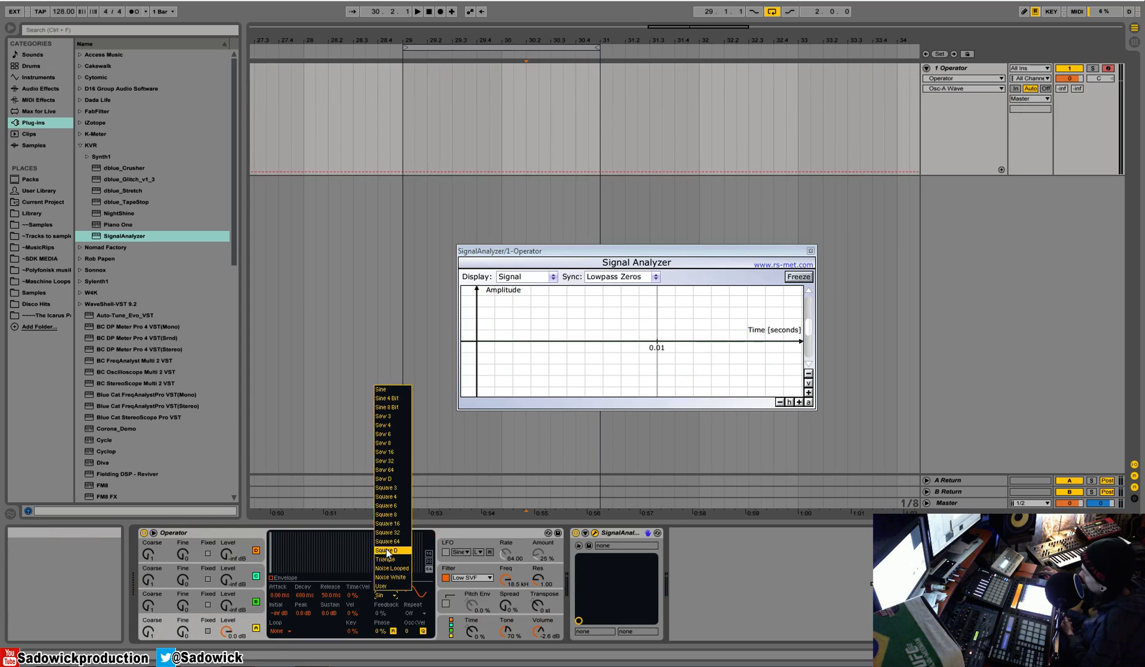
click(392, 388)
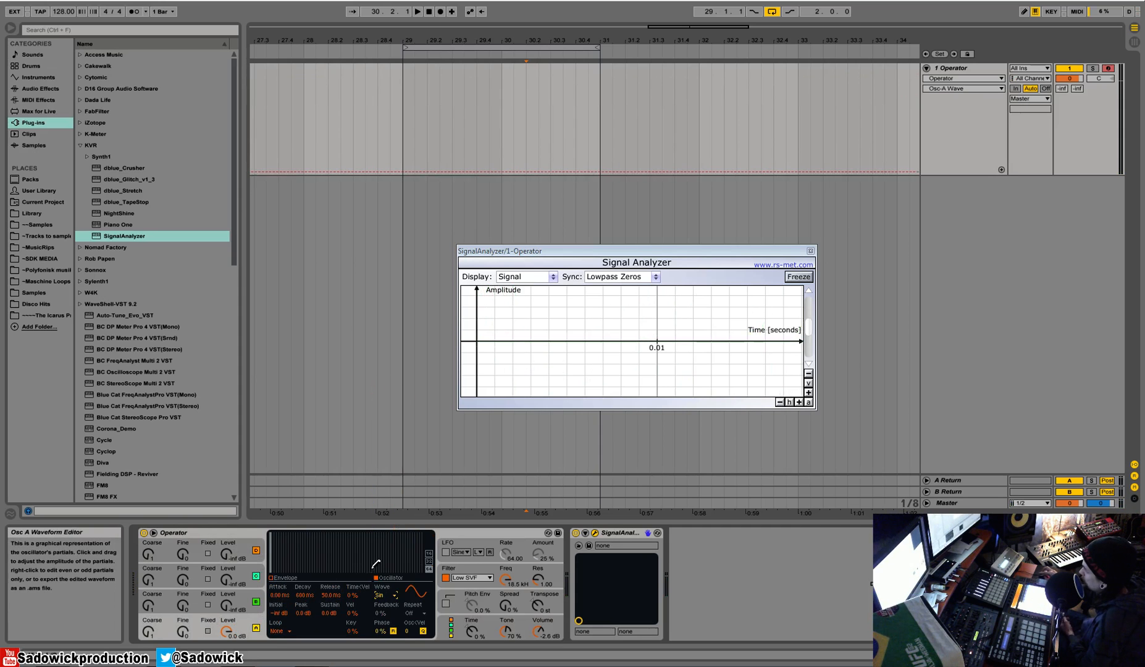
Draw custom partials for oscillator A's waveform, ending with one cluster of strong low partials
drag(280, 543, 275, 535)
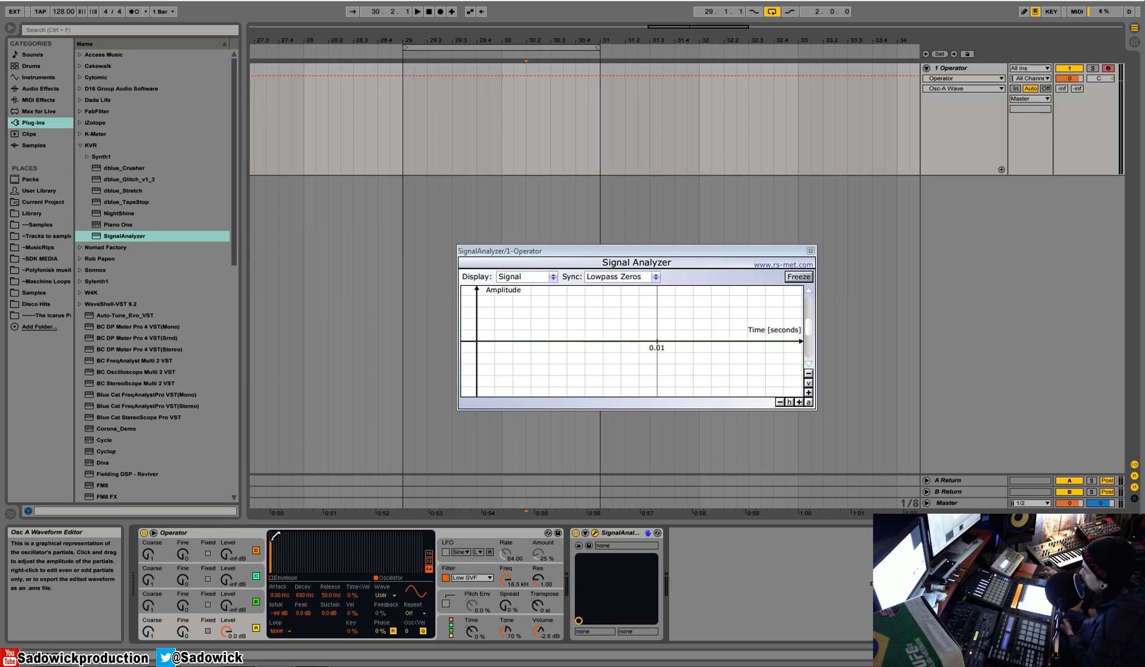
drag(388, 568, 384, 560)
click(412, 558)
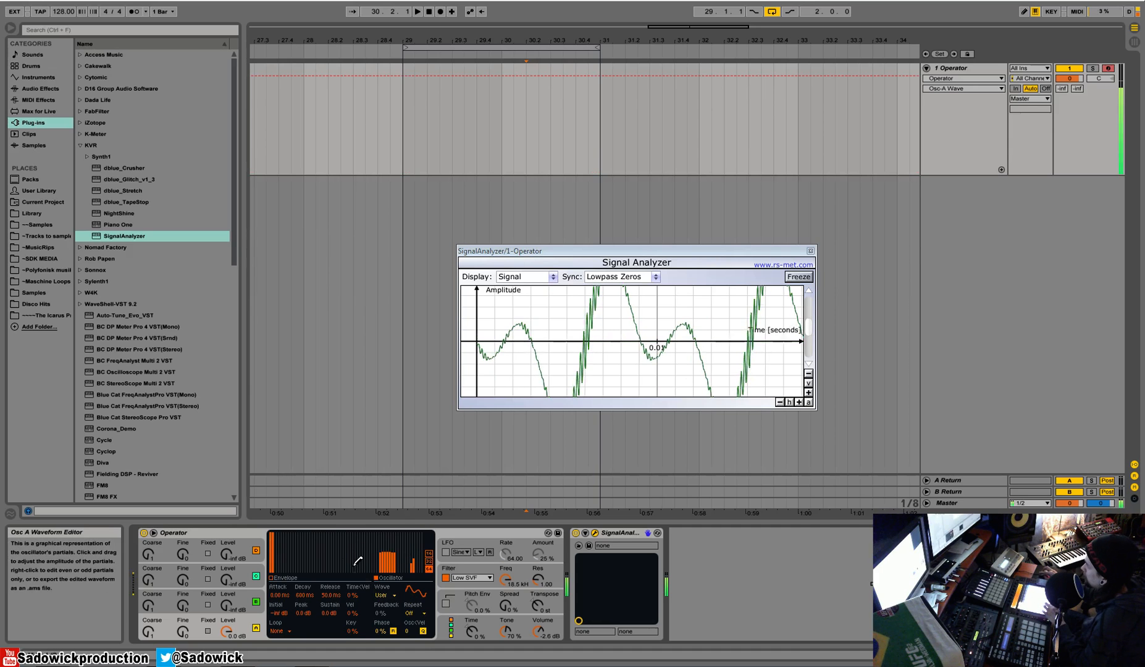
mouse_move(349, 554)
mouse_down()
mouse_move(308, 535)
mouse_move(360, 548)
mouse_move(337, 585)
mouse_move(432, 582)
mouse_up()
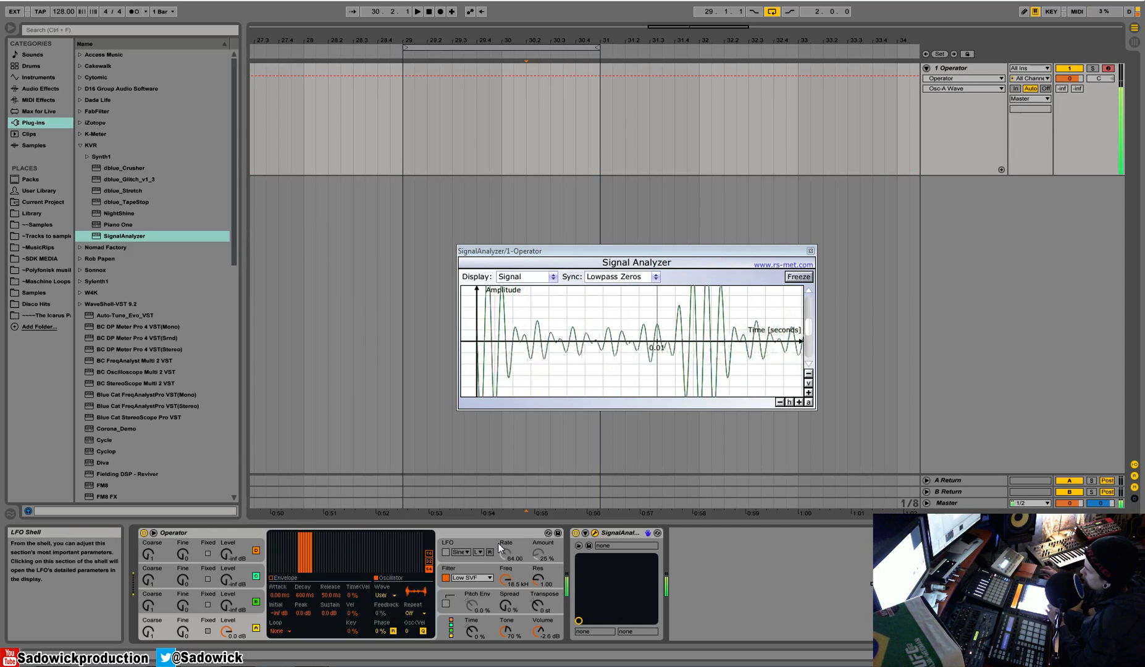
Set oscillator B's level to -22 dB and raise its volume envelope to full sustain
click(226, 603)
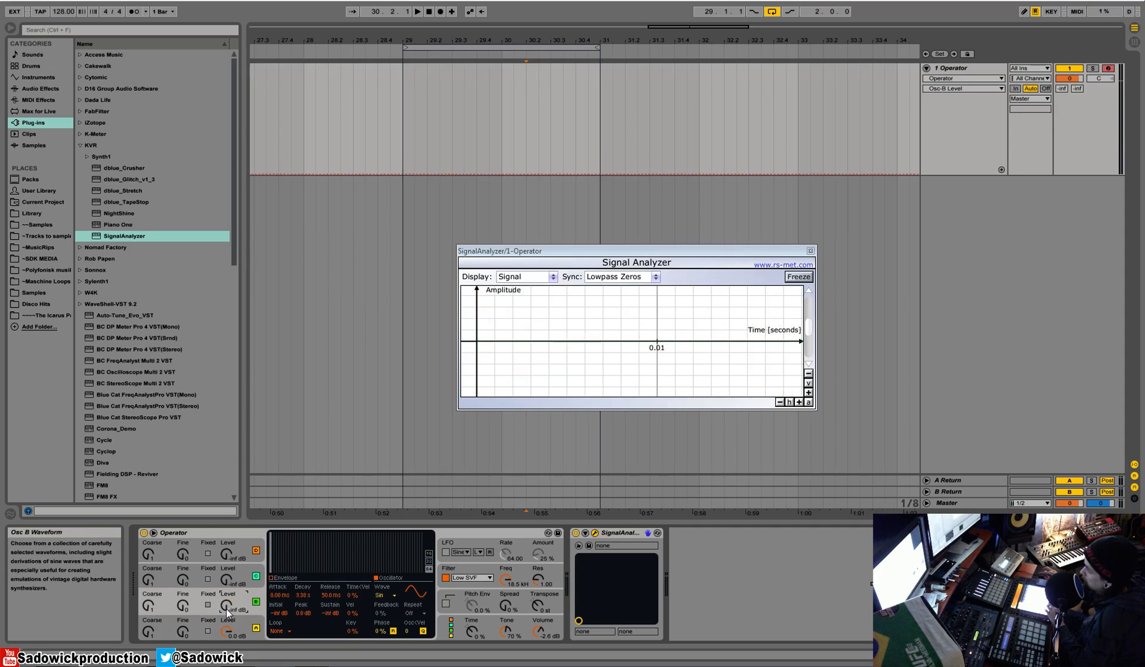
drag(226, 603, 226, 529)
click(276, 578)
drag(313, 570, 295, 535)
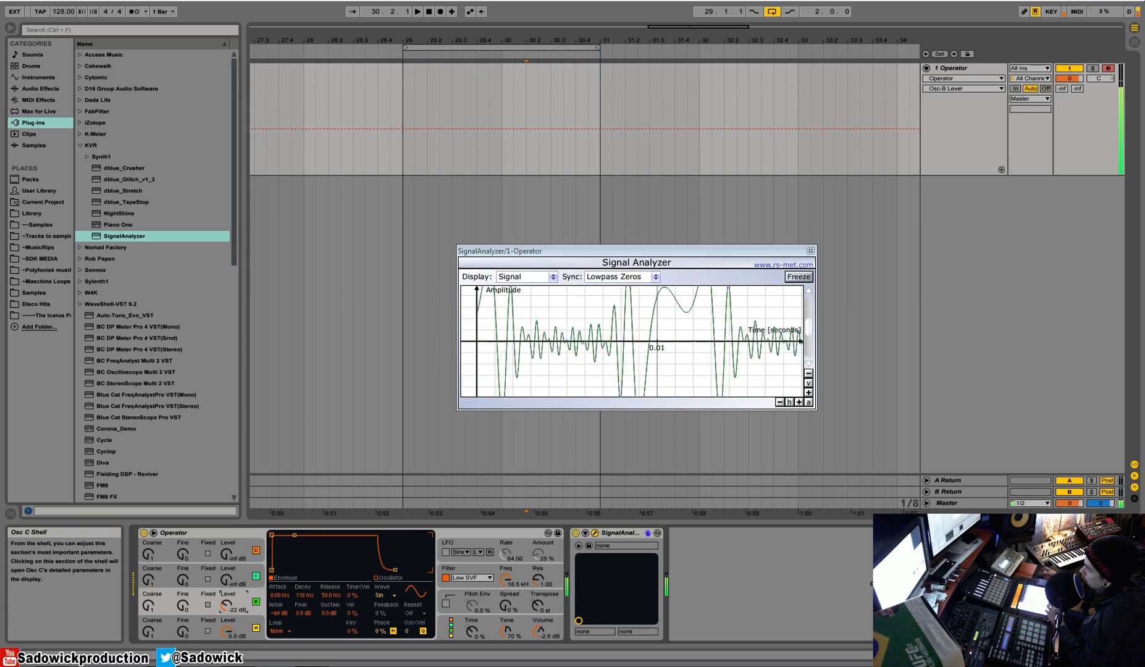
Lower oscillator B's level to -inf dB, and set oscillator A's waveform back to Sine
drag(228, 607, 227, 642)
click(226, 630)
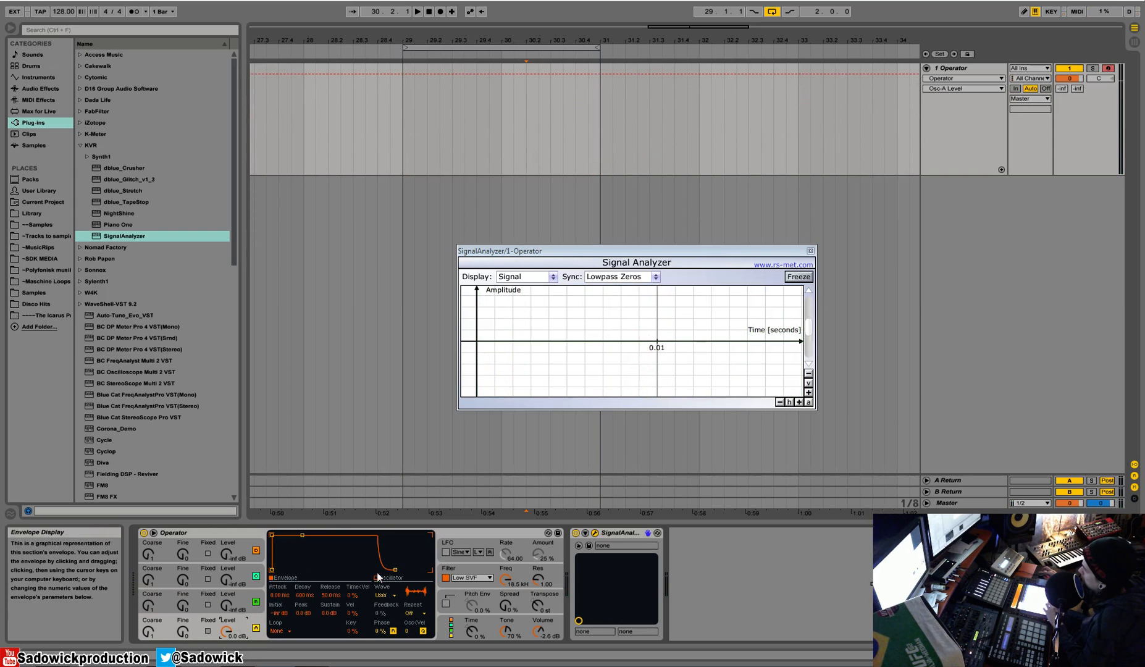
click(376, 579)
click(381, 596)
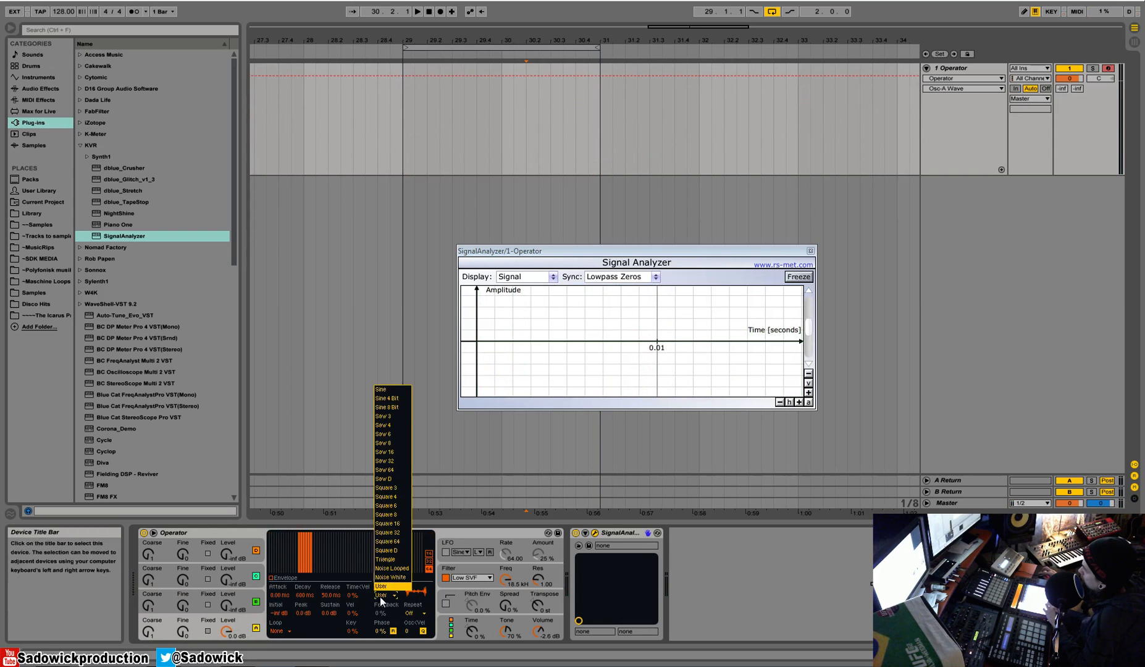
click(405, 389)
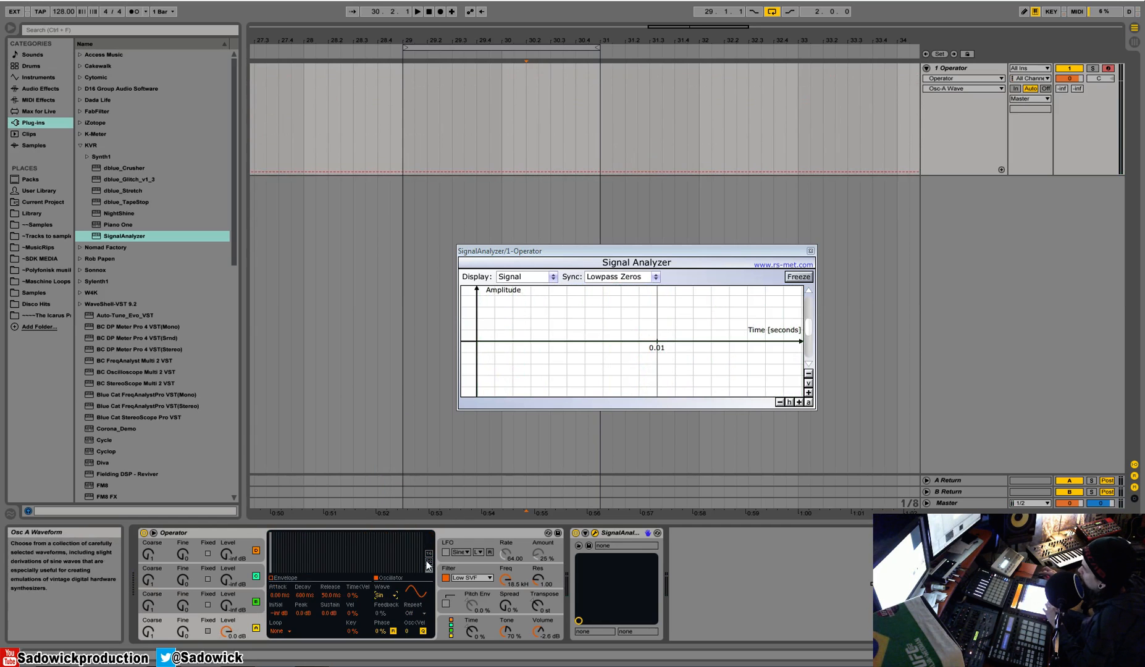
Draw a user waveform for oscillator A from a few strong low, middle and high partials, and return it to Sine
click(396, 596)
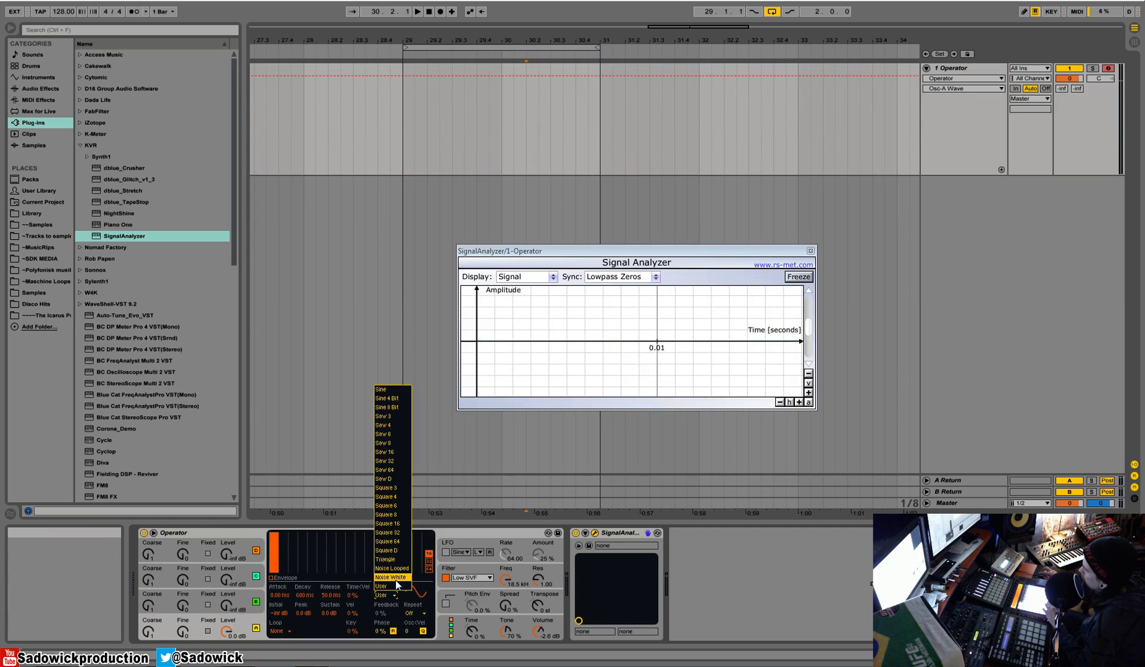
click(394, 586)
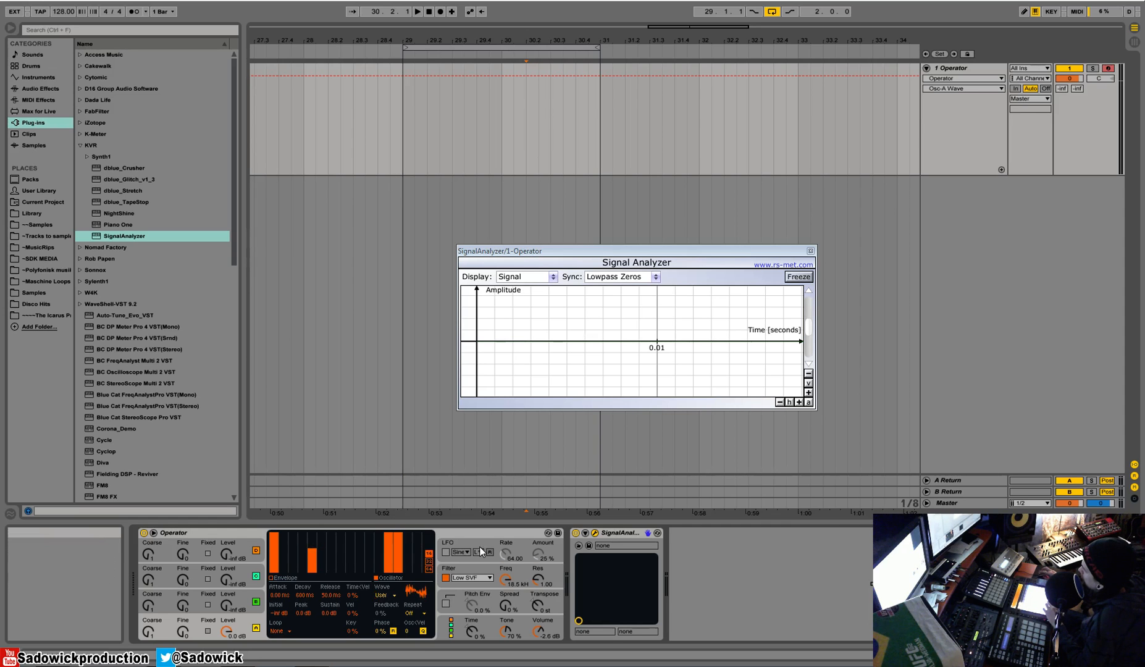
drag(398, 547, 399, 598)
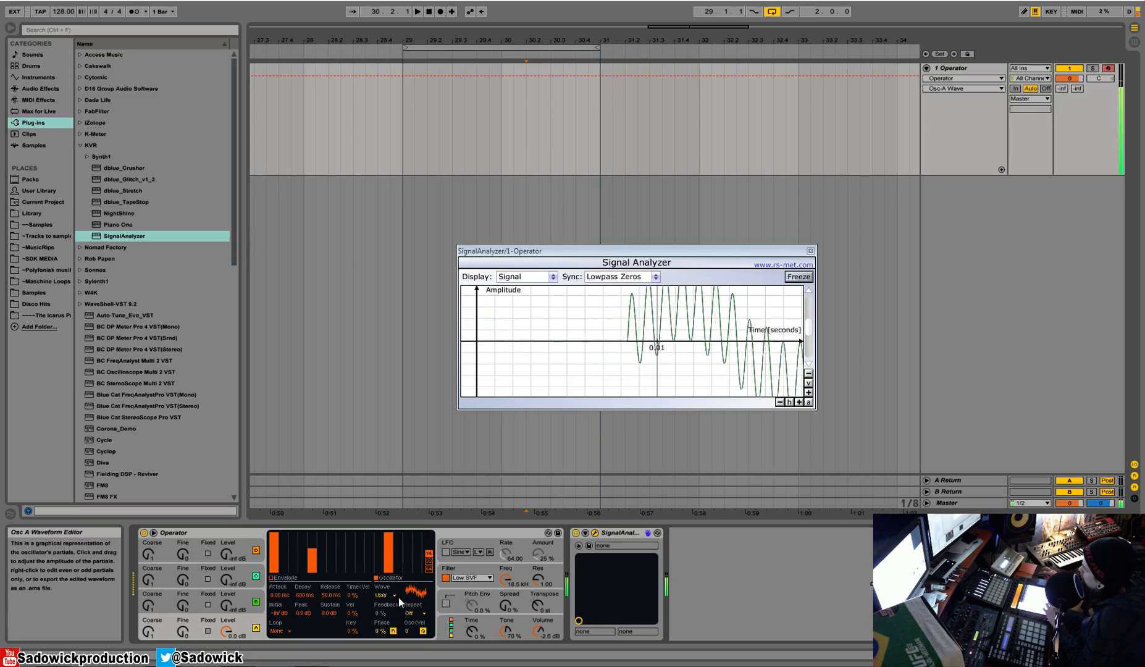
mouse_move(388, 543)
mouse_down()
mouse_move(389, 573)
mouse_move(388, 532)
mouse_up()
drag(312, 533, 322, 532)
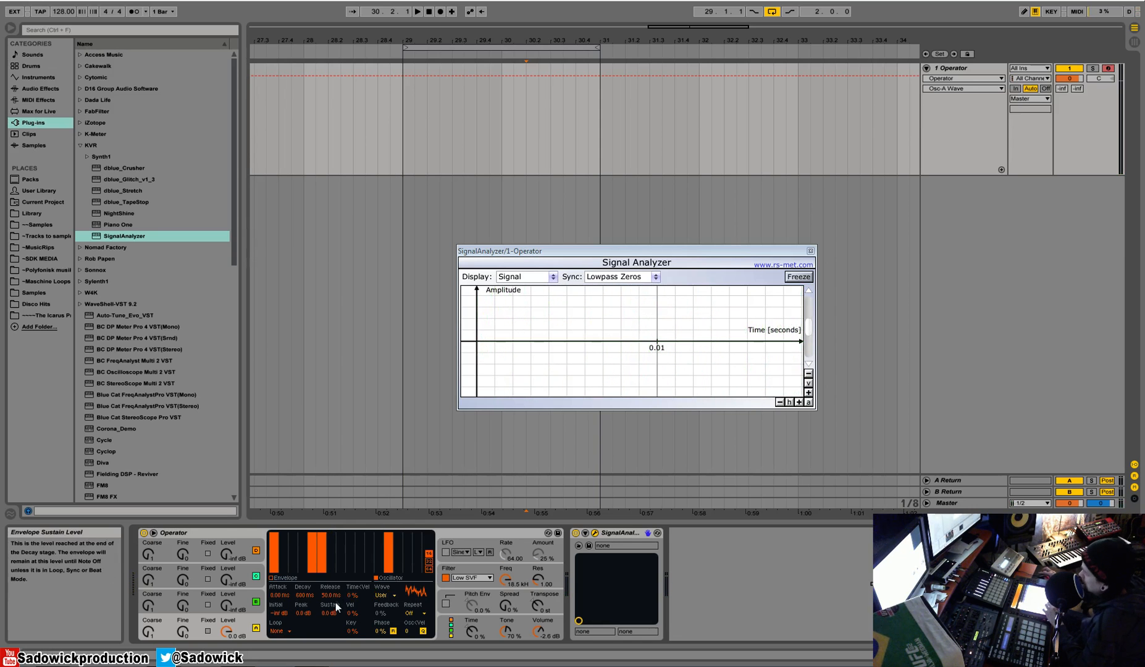
click(383, 595)
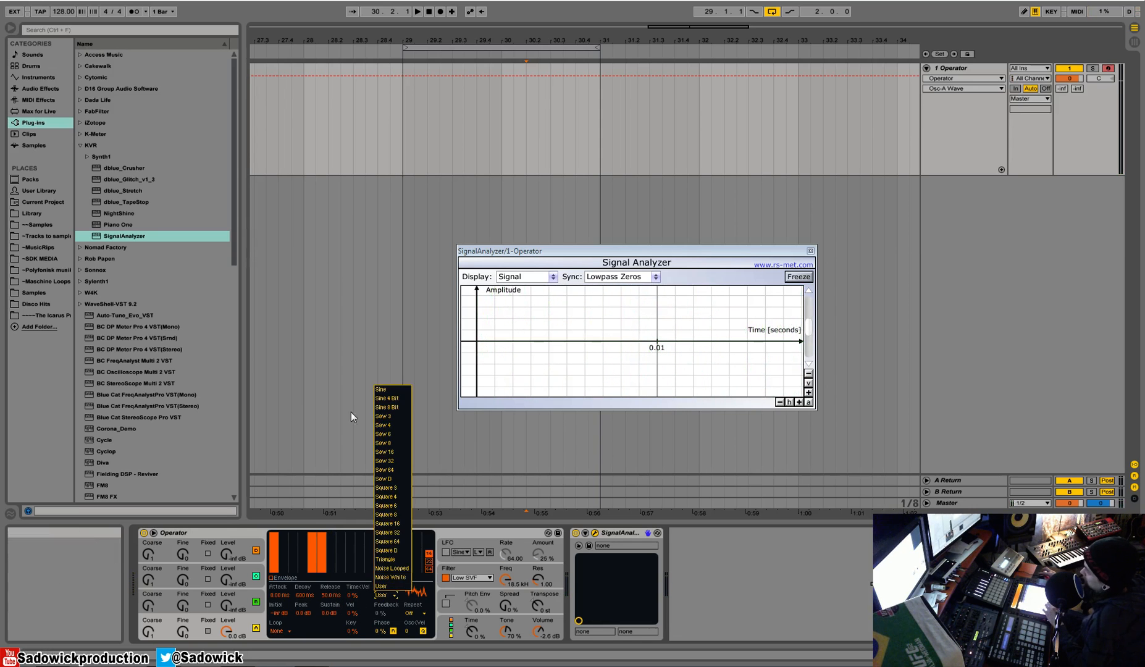
click(383, 389)
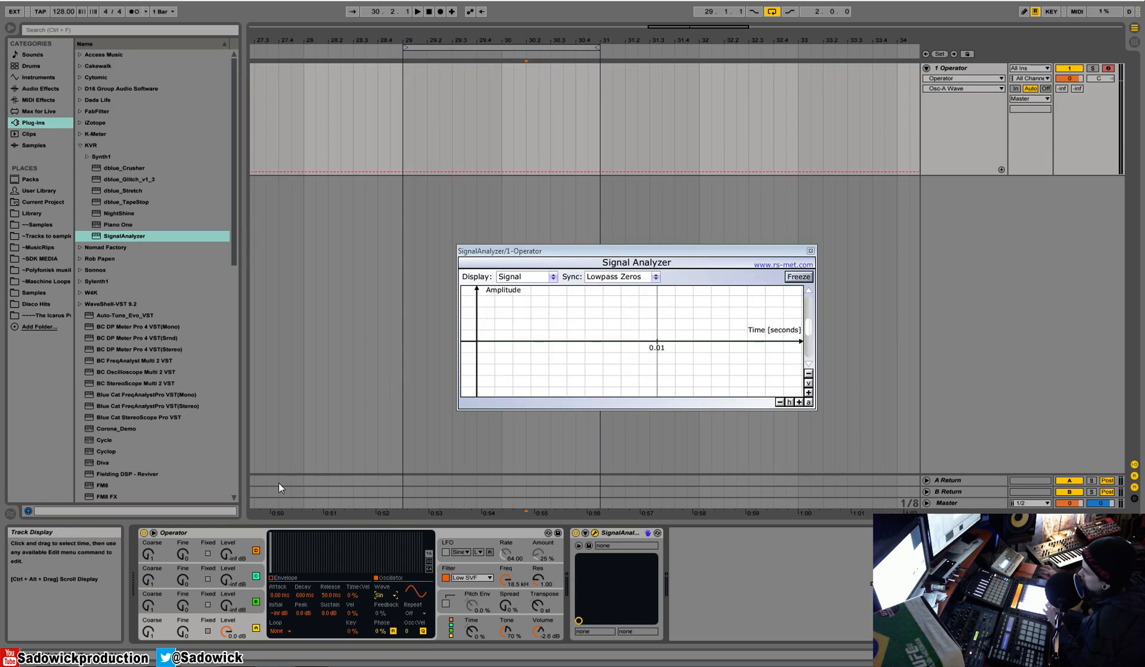
Set oscillator A's envelope to loop in Sync mode at 1/16, with about 245 ms decay to a -inf dB sustain
click(306, 612)
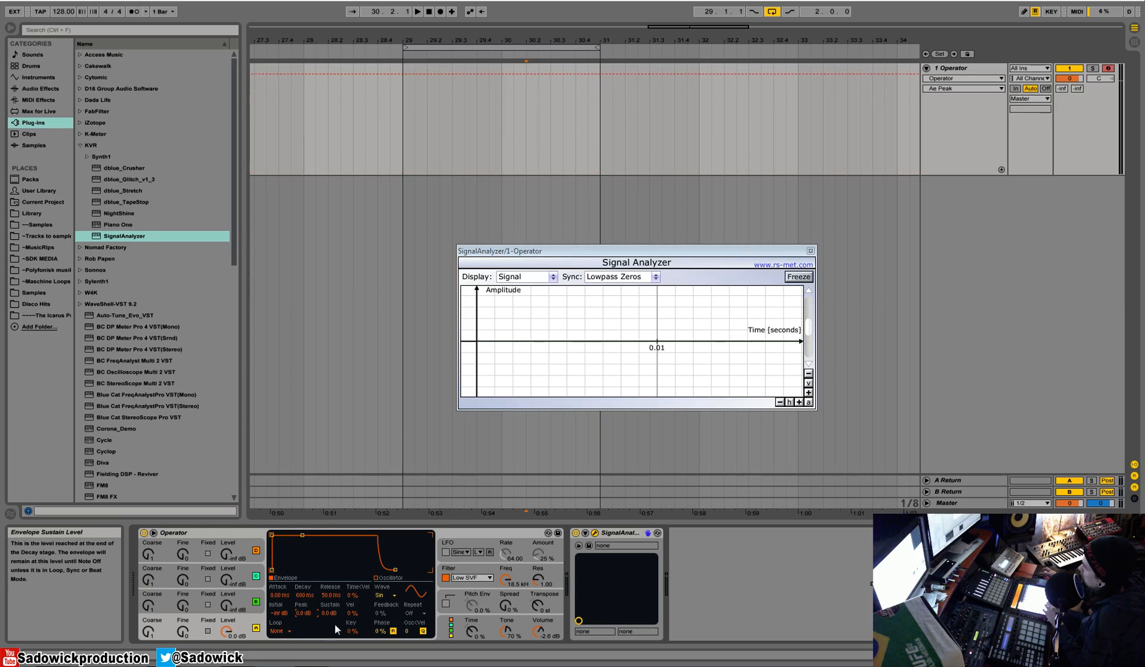
click(302, 535)
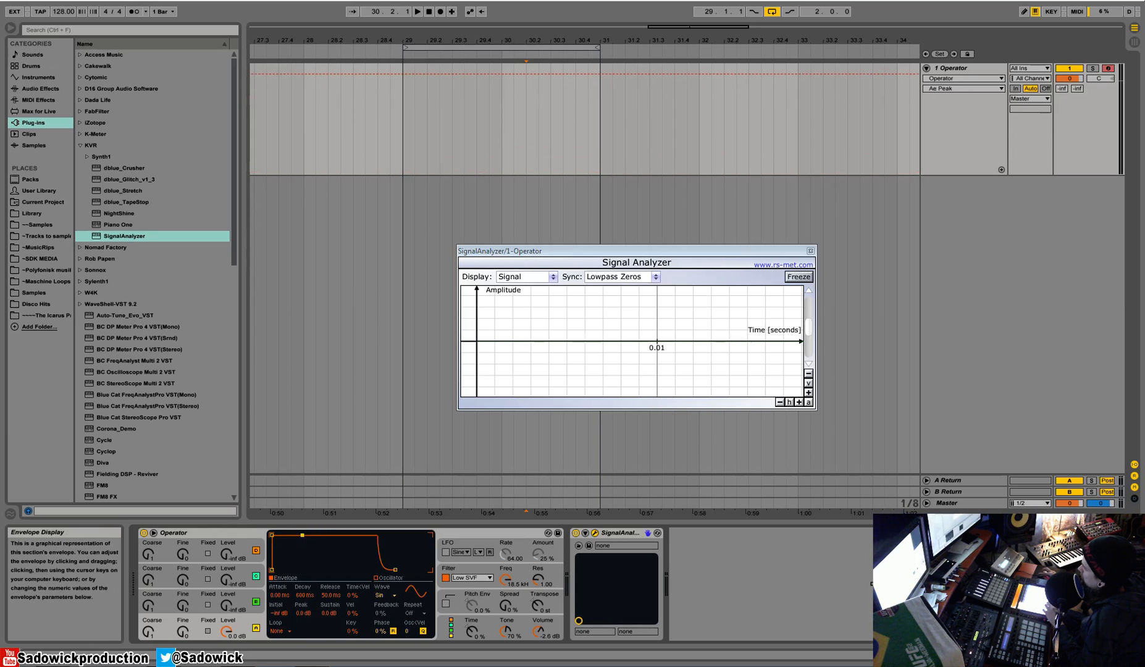
click(286, 632)
click(284, 617)
drag(294, 570, 299, 569)
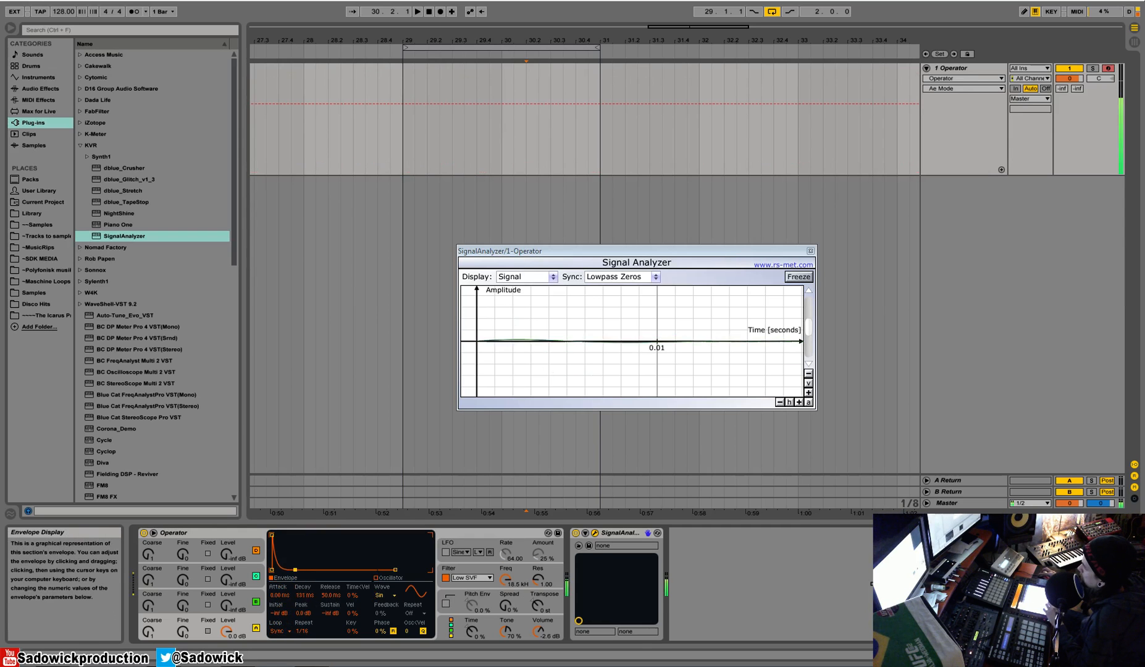
Set oscillator A's waveform to Saw 32 and shorten its envelope decay to about 168 ms
click(384, 595)
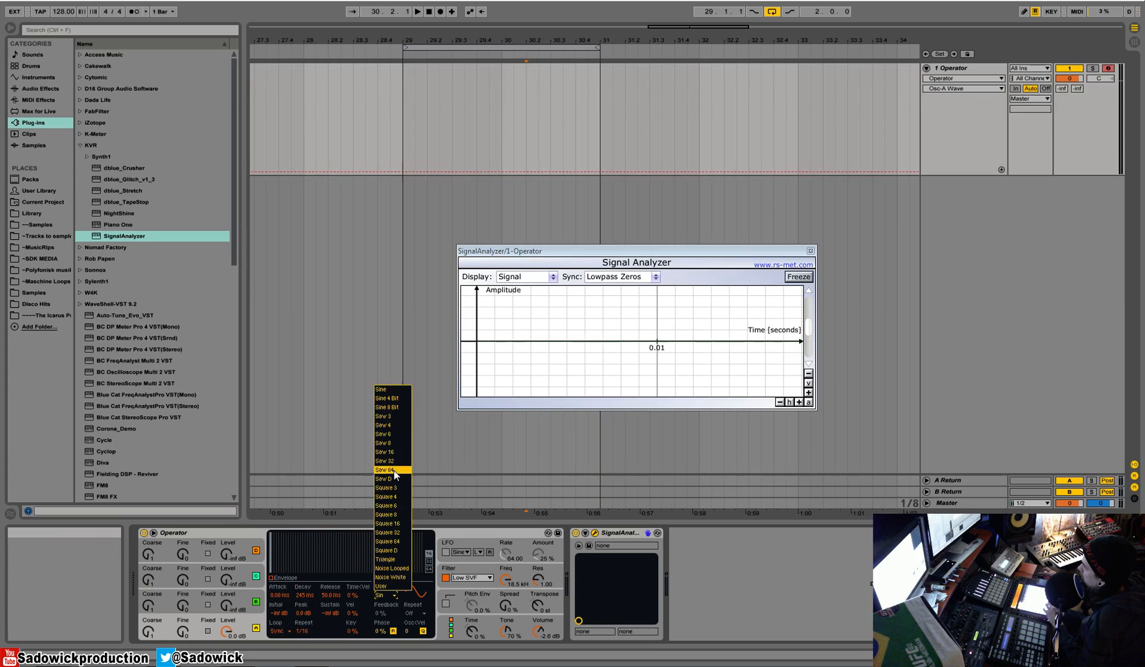
click(377, 461)
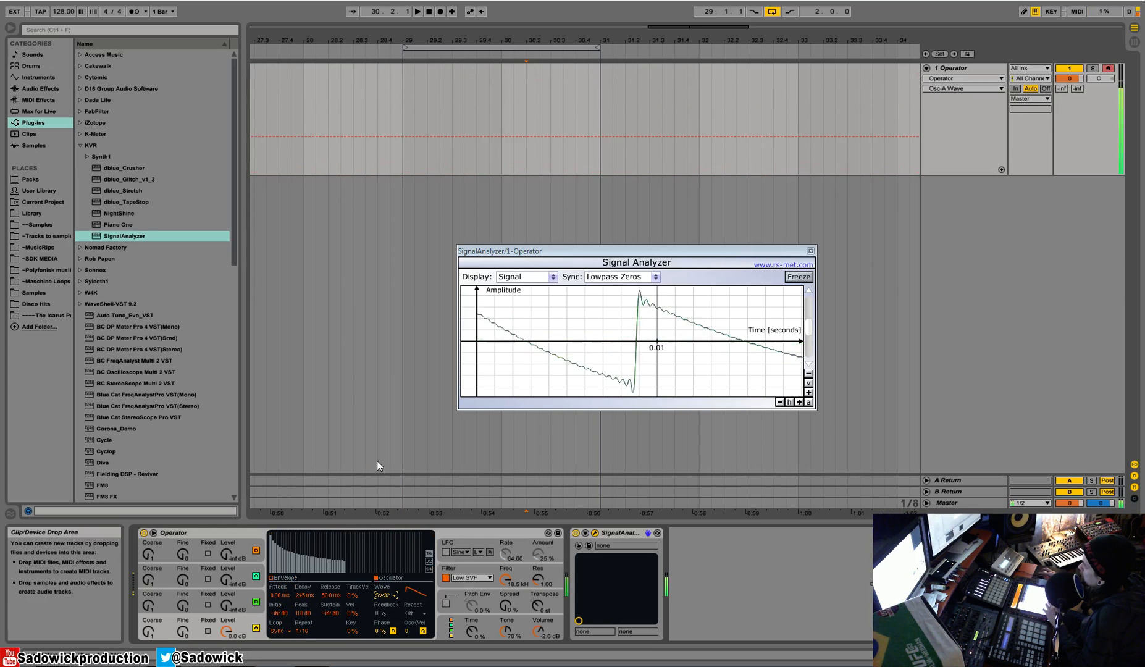
drag(298, 570, 296, 569)
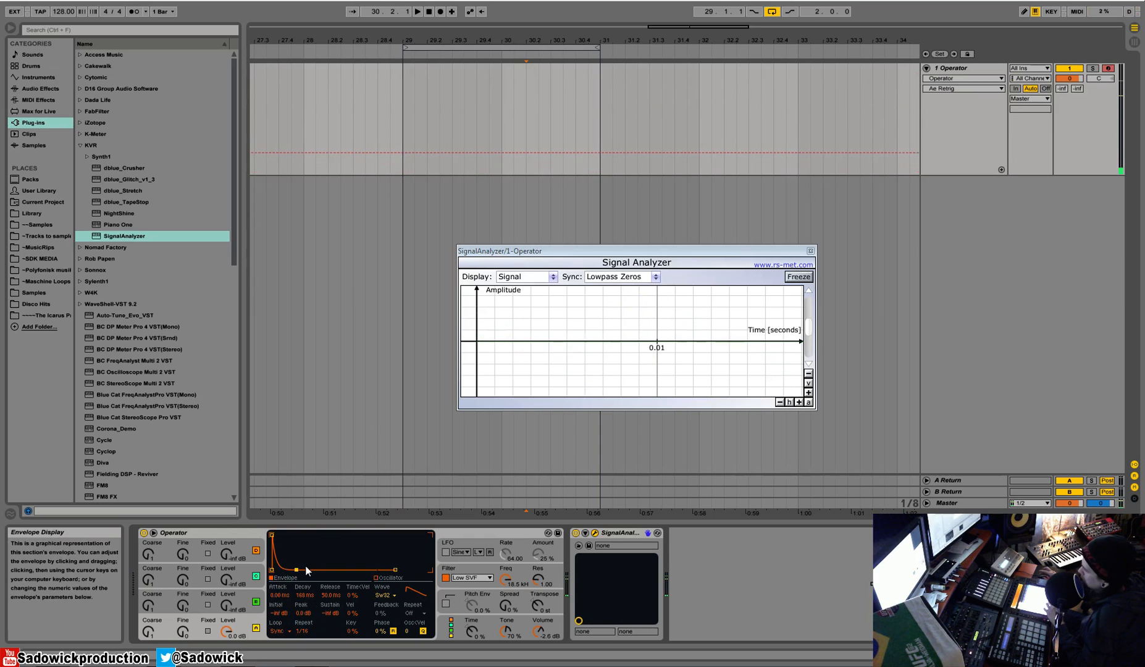
Turn off looping on oscillator A's envelope by setting its loop mode to None
click(285, 632)
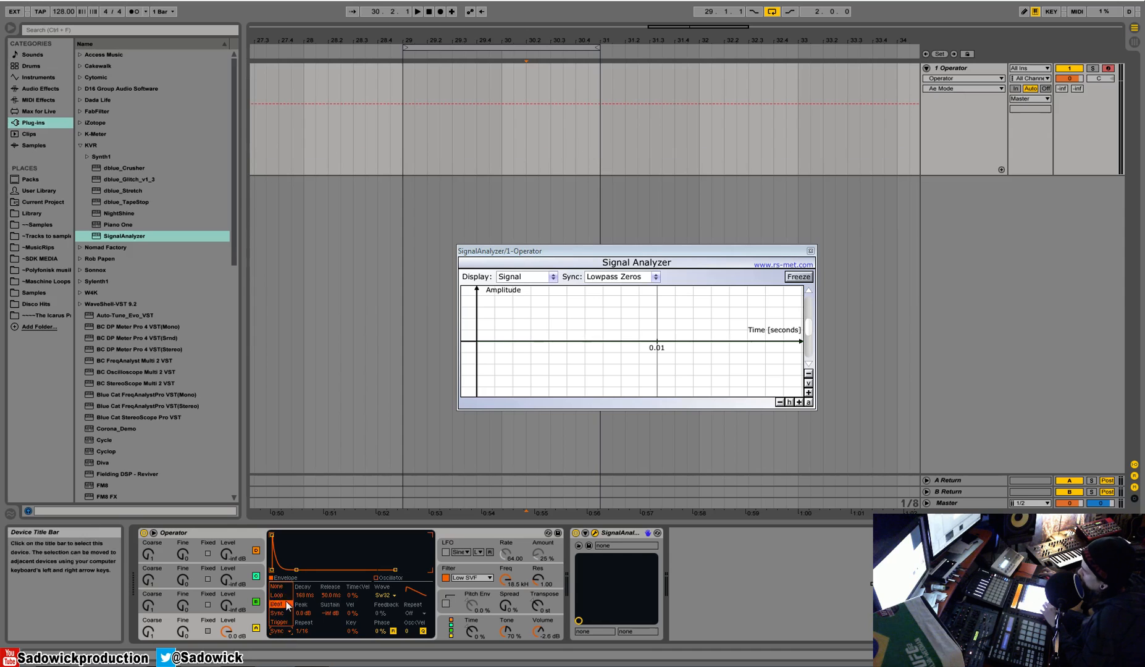
click(287, 587)
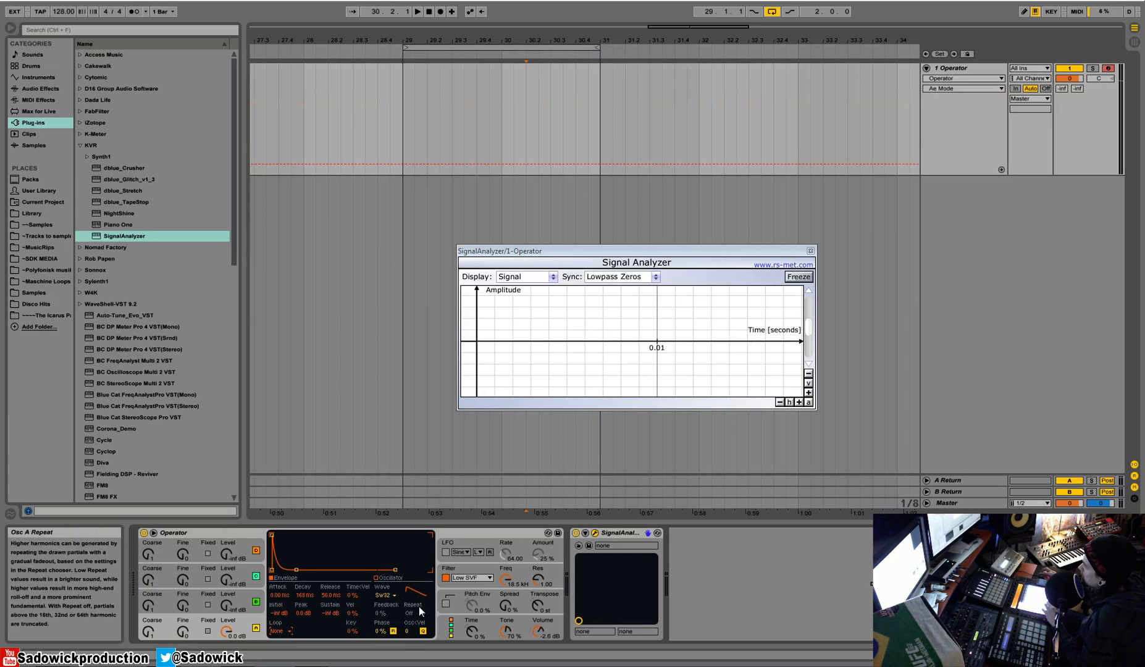
click(389, 596)
click(389, 597)
click(273, 580)
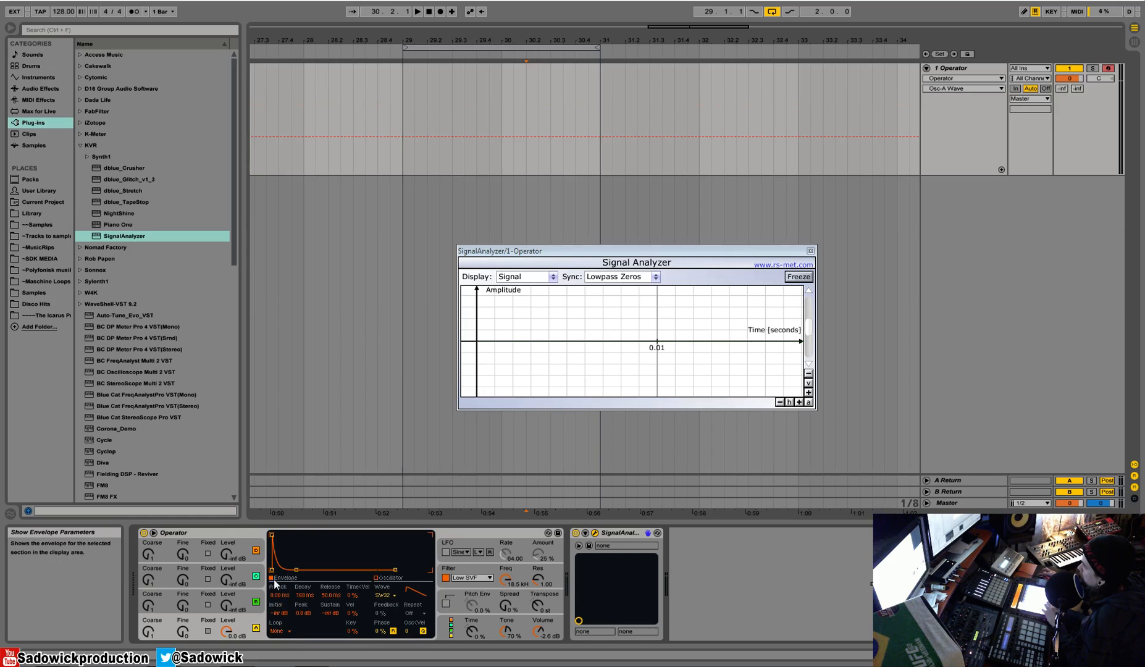
Examine the envelope and waveform settings of each oscillator in turn, from B up to D and back down to A
click(246, 591)
click(246, 571)
click(246, 550)
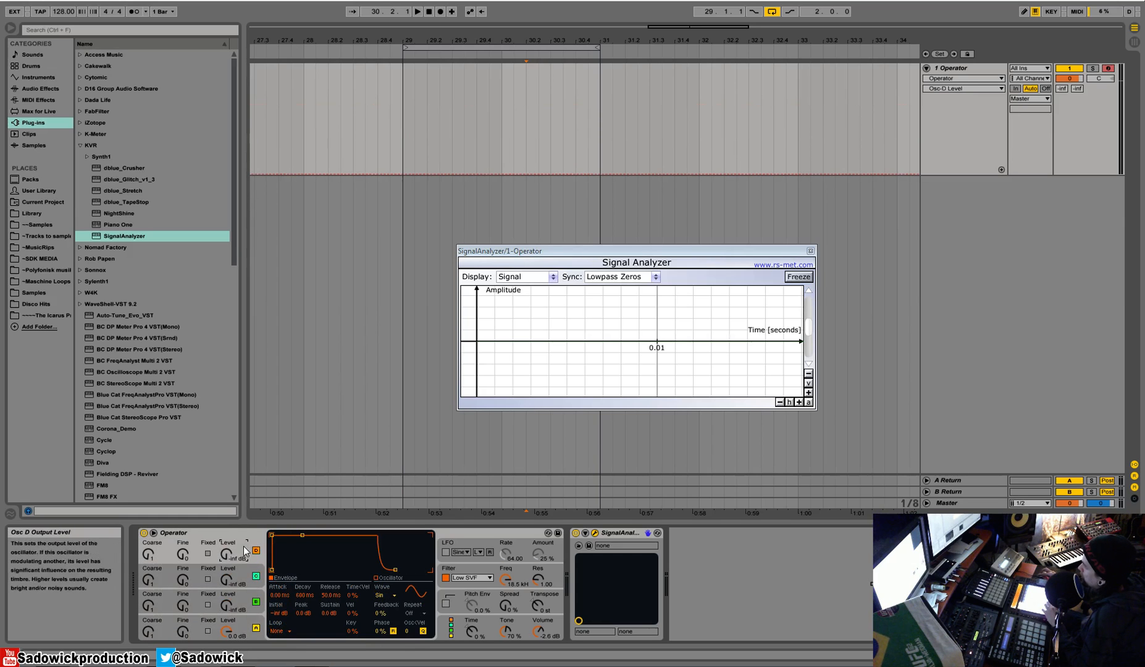
click(244, 574)
click(243, 599)
click(244, 625)
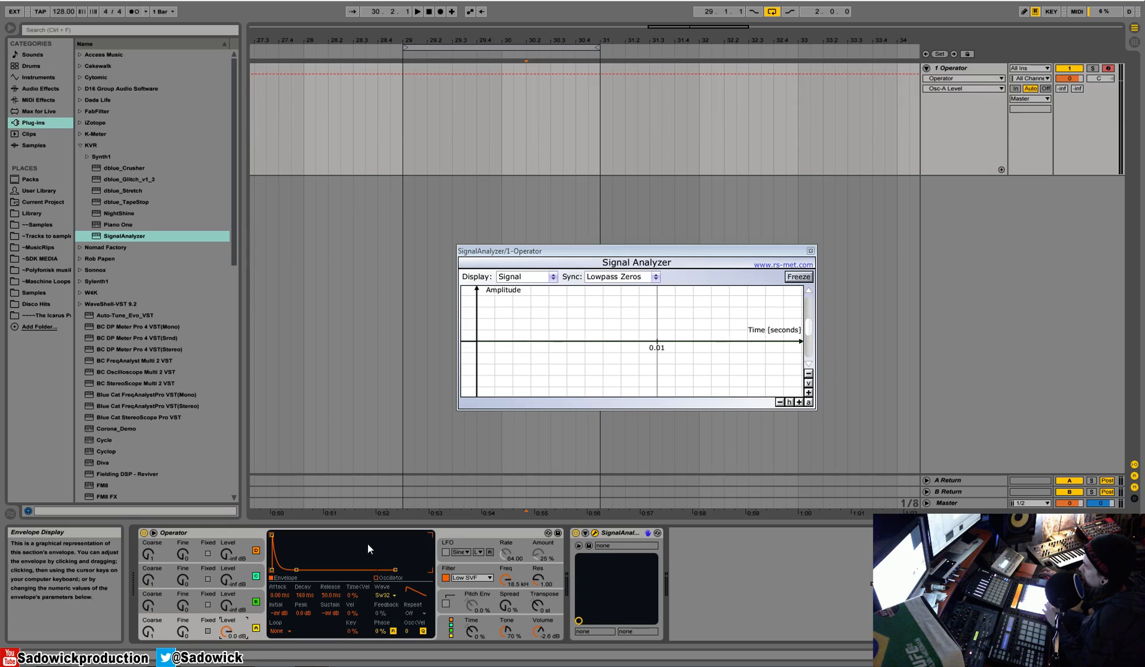
Turn on the LFO with an amount of 51%, and raise oscillator A's envelope to full sustain
click(458, 544)
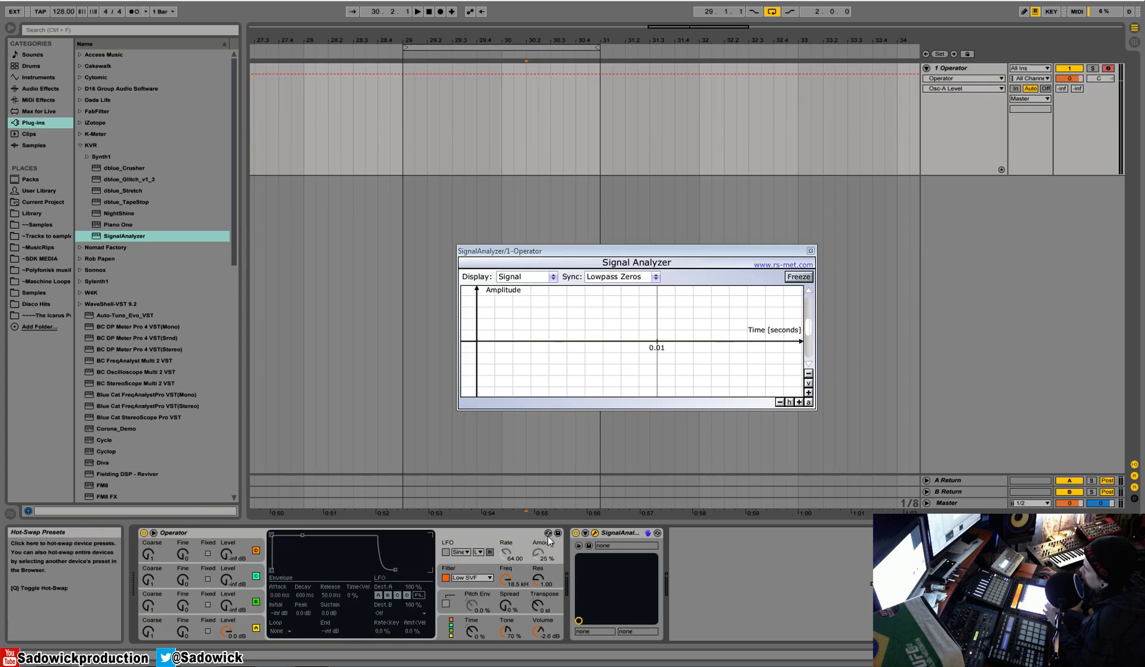
click(518, 545)
click(445, 553)
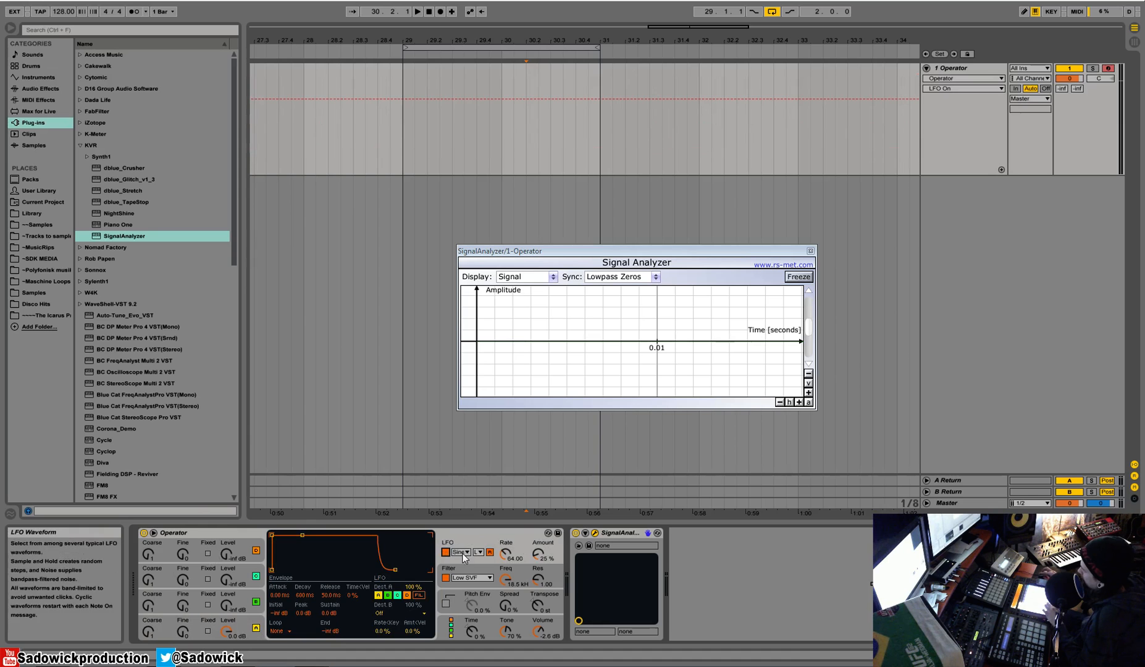
drag(536, 552, 536, 536)
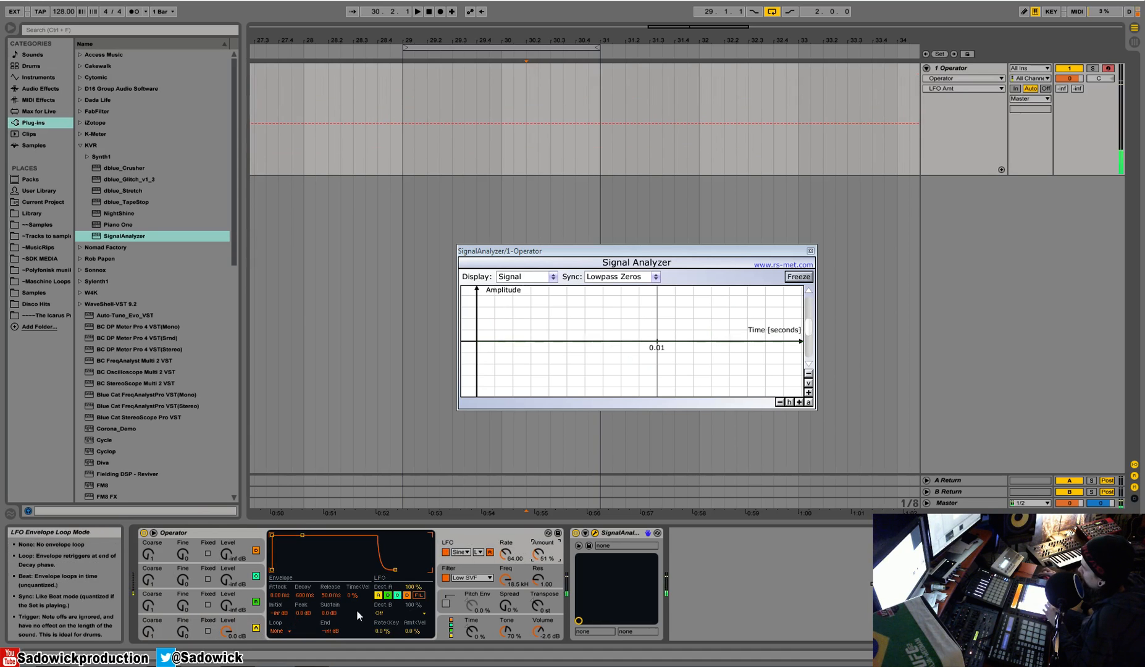
click(244, 631)
drag(296, 569, 290, 535)
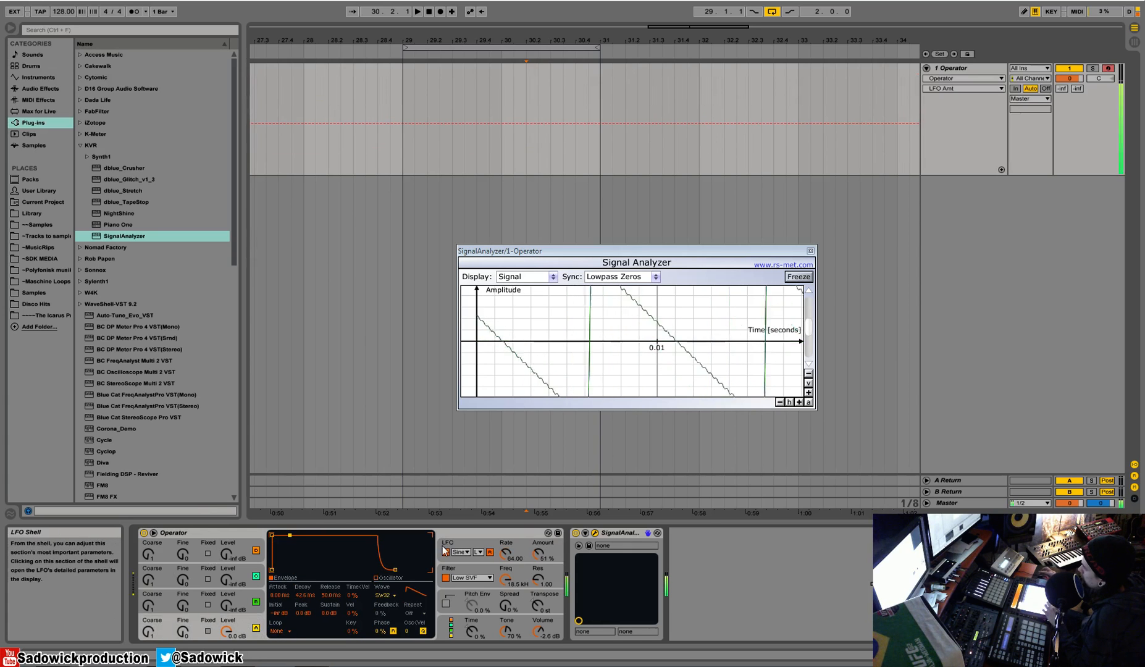
Raise the LFO rate to about 106 and lower its amount to about 29%, leaving its waveform at Sine
click(511, 547)
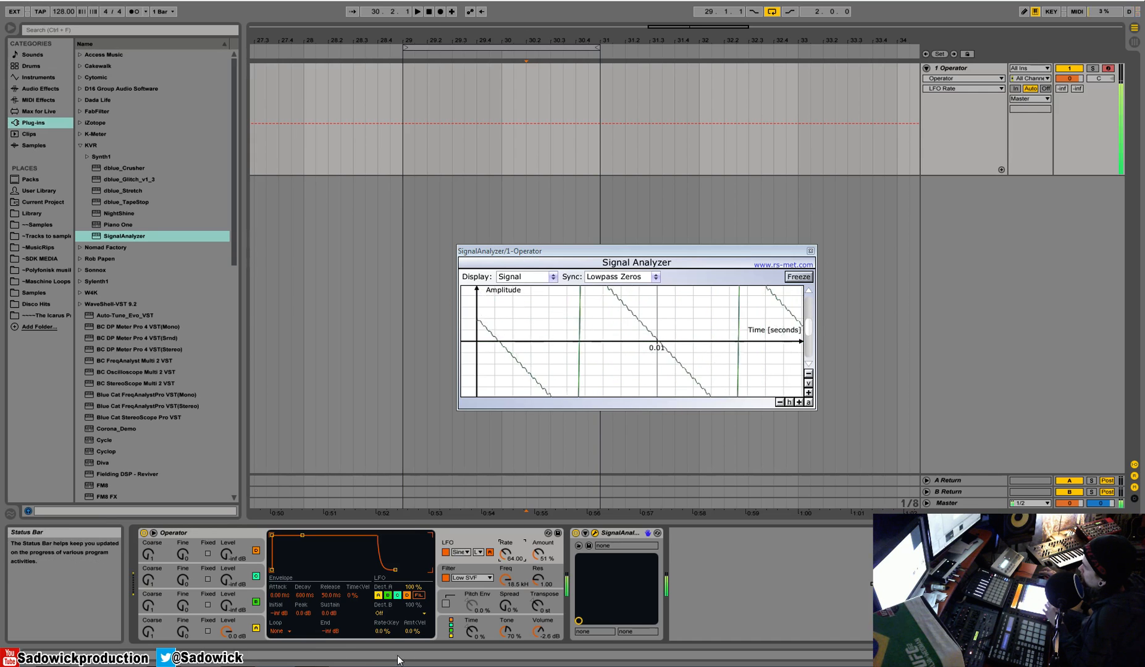
drag(539, 553, 538, 596)
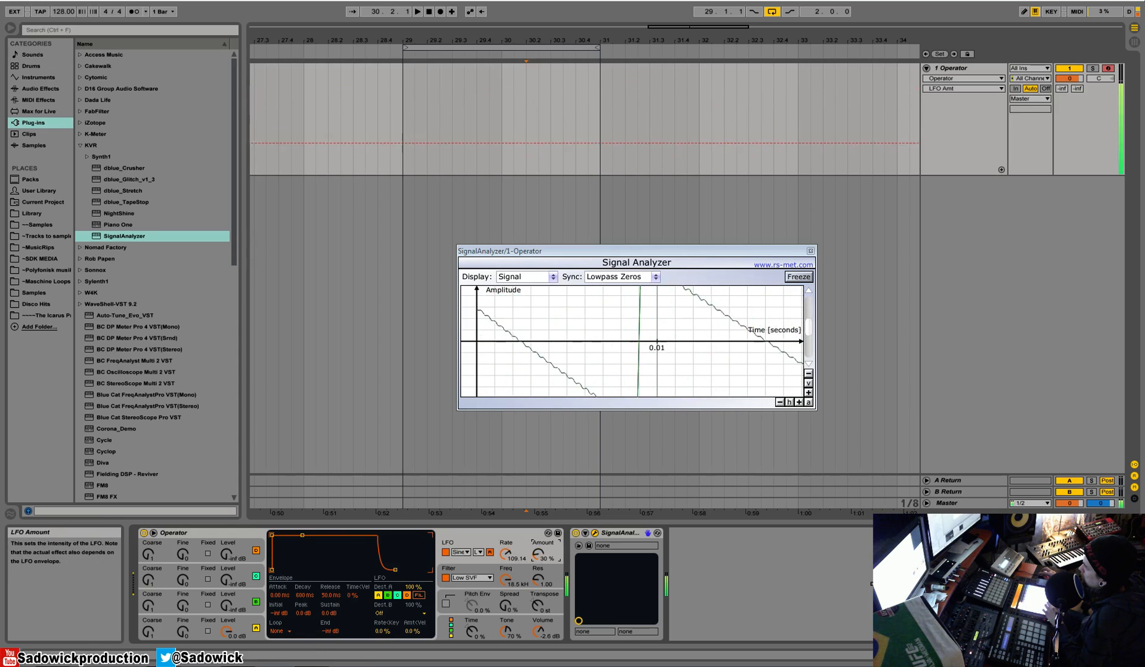
click(463, 552)
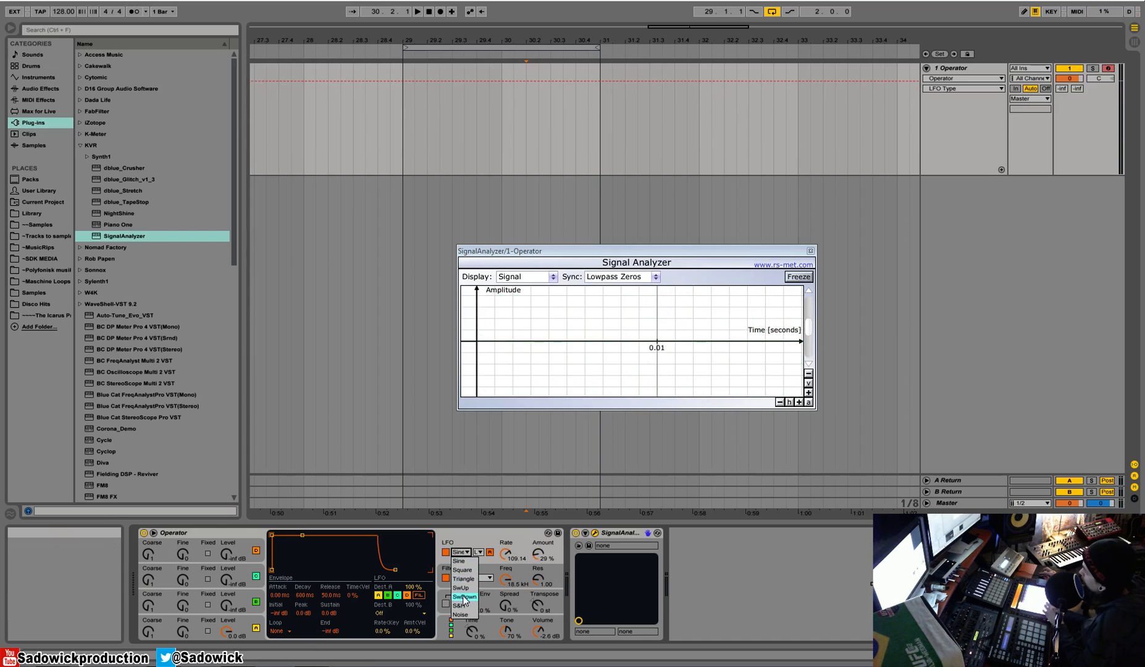
click(510, 520)
Set the LFO range to Sync with a rate of 1/6 and raise its amount to 79%
click(478, 552)
click(482, 579)
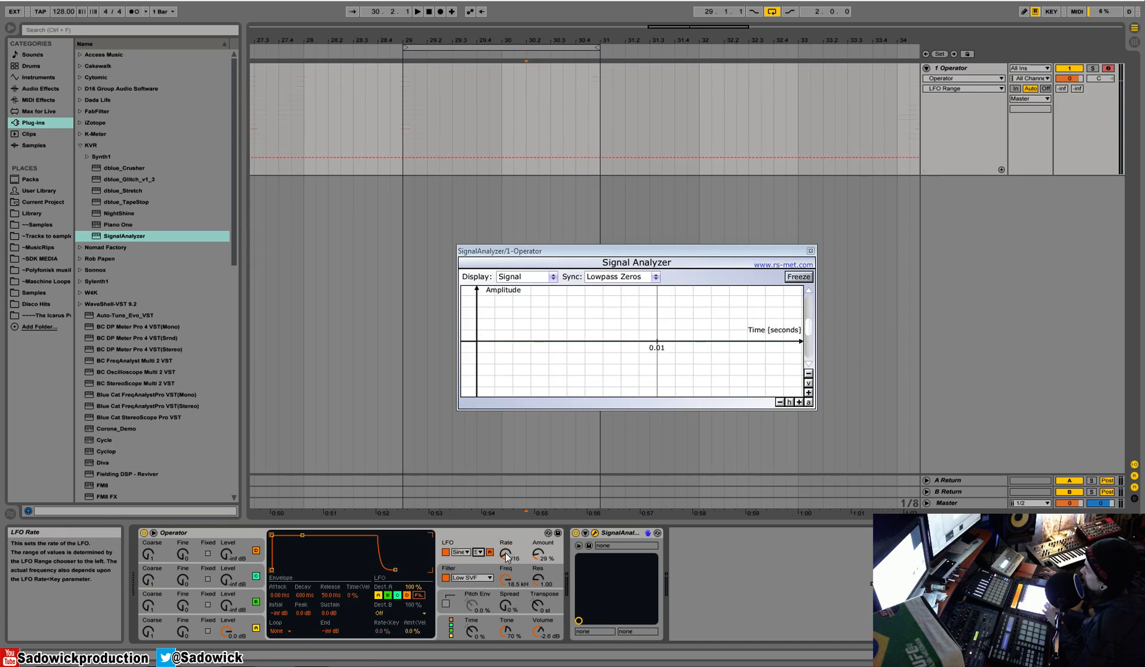
click(540, 556)
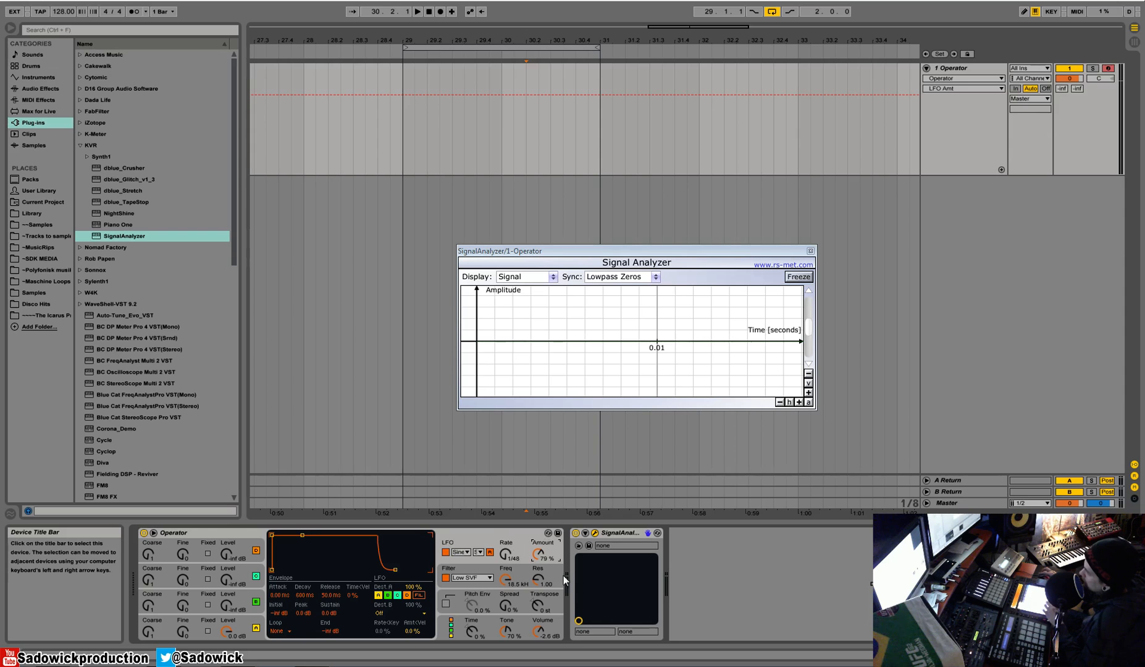
mouse_move(509, 557)
mouse_down()
mouse_move(508, 523)
mouse_move(508, 548)
mouse_move(508, 536)
mouse_up()
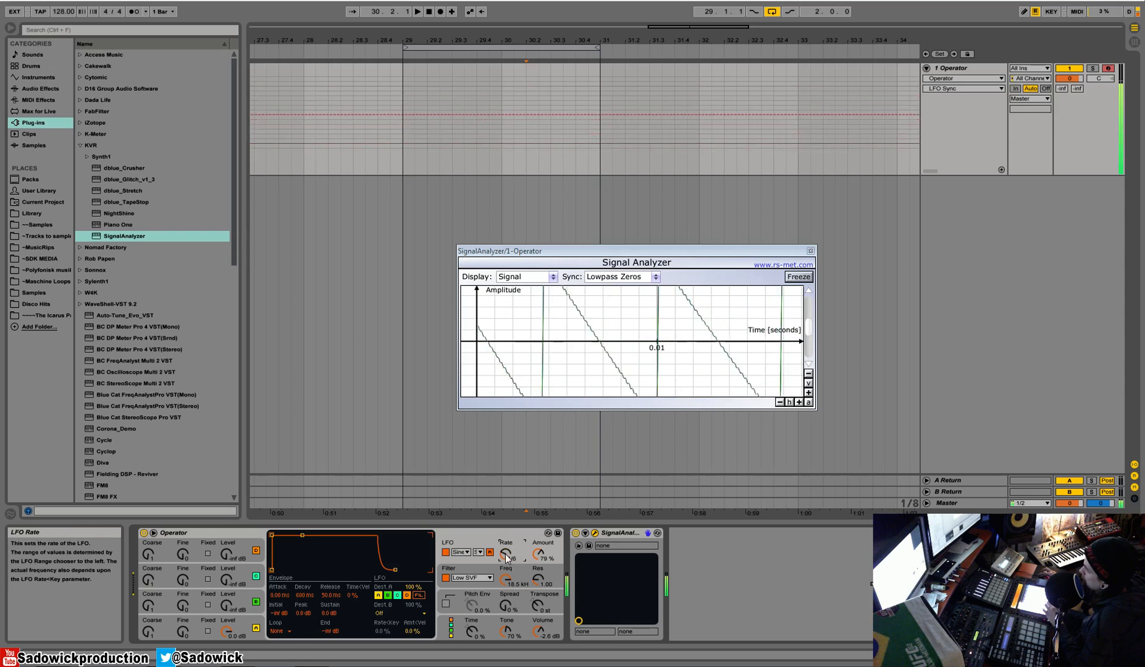
Zoom out Signal Analyzer's amplitude axis until it covers the range from -1 to 1
click(809, 375)
click(809, 374)
click(808, 375)
click(808, 375)
click(808, 374)
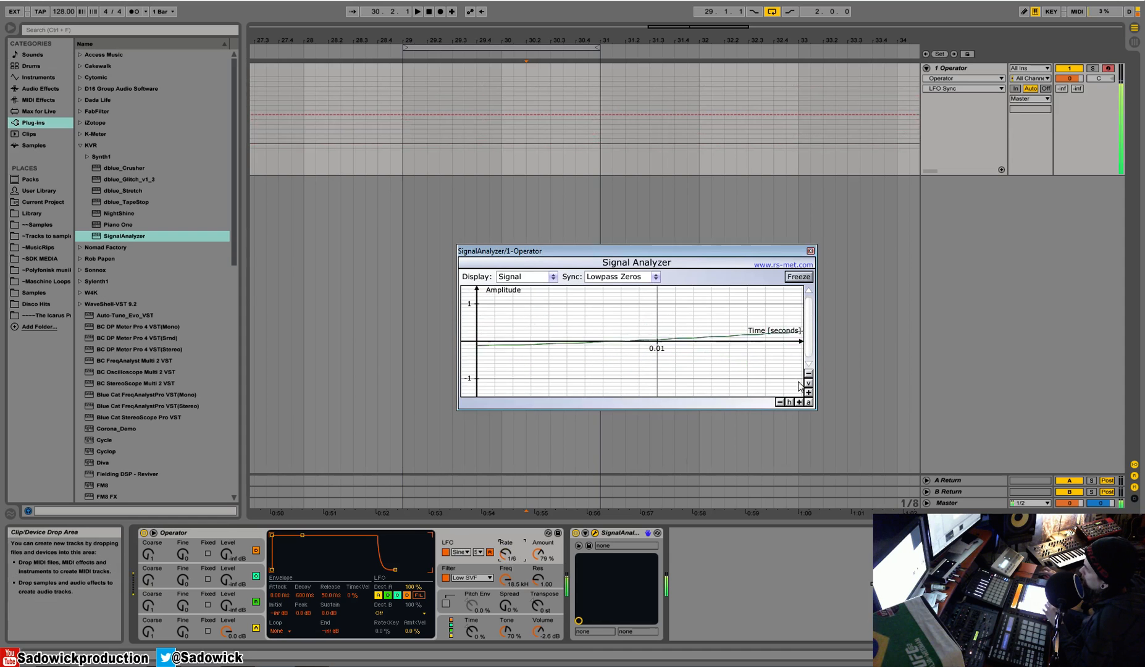
Try the LFO in the High frequency range and sweep its rate downward
click(478, 552)
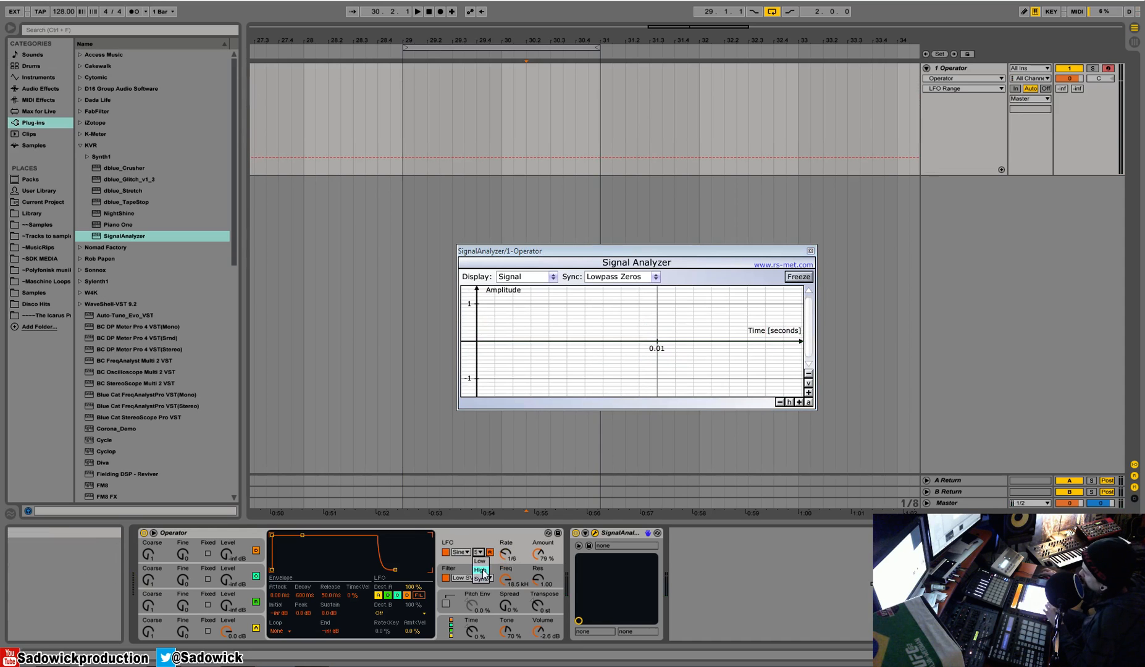
click(481, 569)
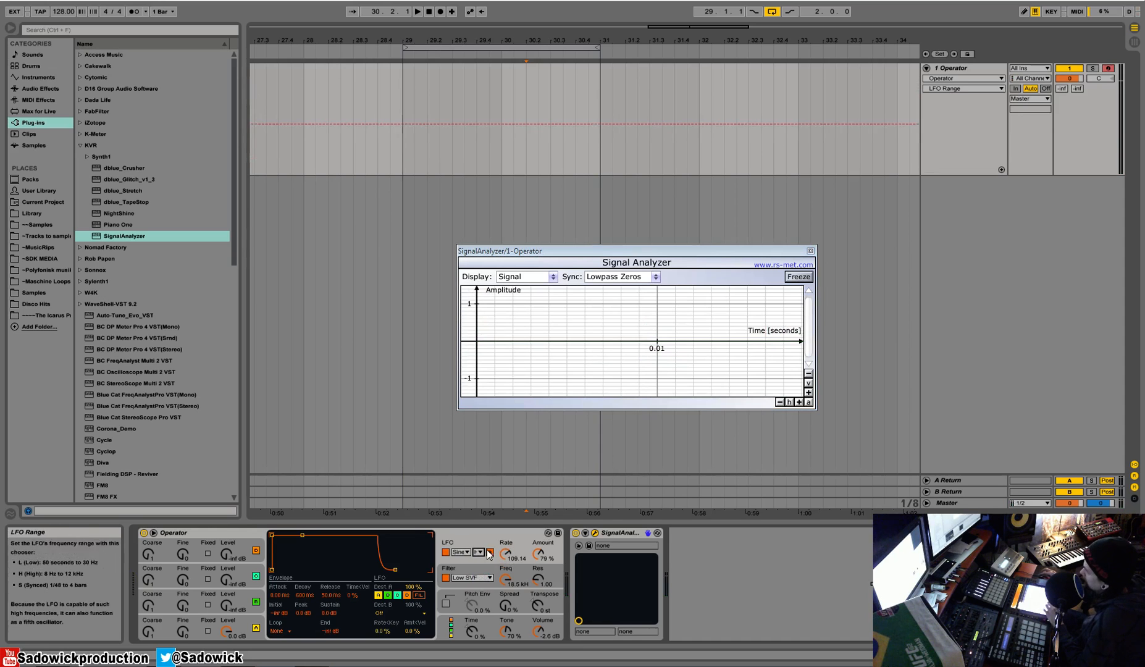
click(525, 545)
drag(525, 545, 524, 625)
Set the LFO range to Low with a rate of 0.00, keep its Sine waveform, and switch the LFO off
click(478, 553)
click(479, 560)
drag(506, 553, 506, 593)
click(463, 552)
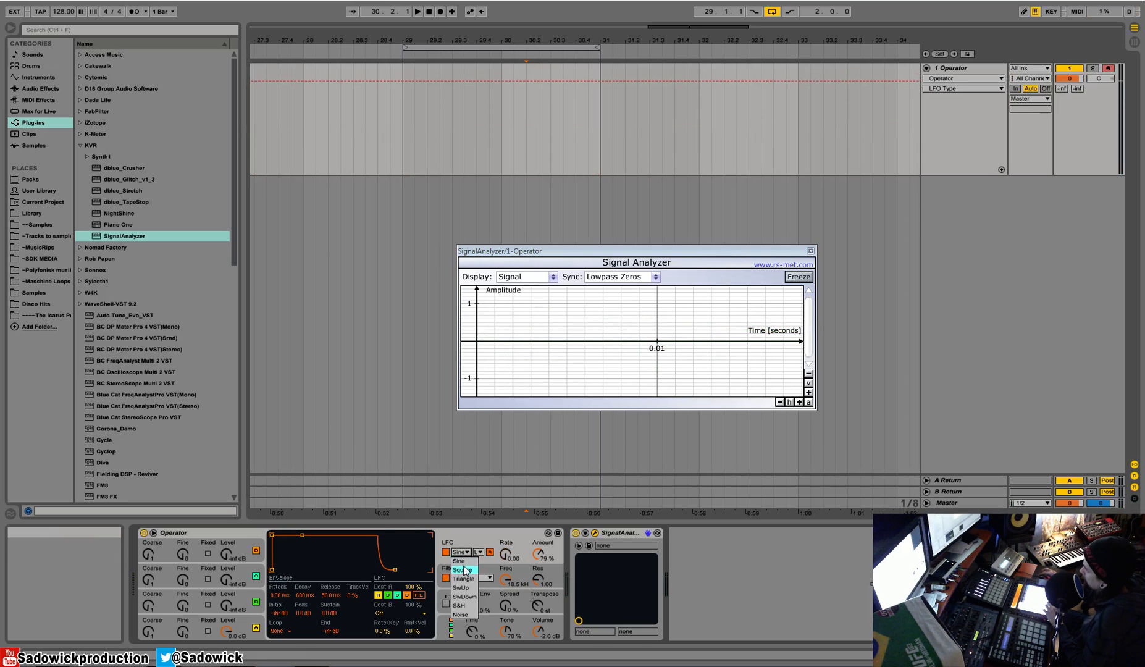
click(456, 561)
click(445, 552)
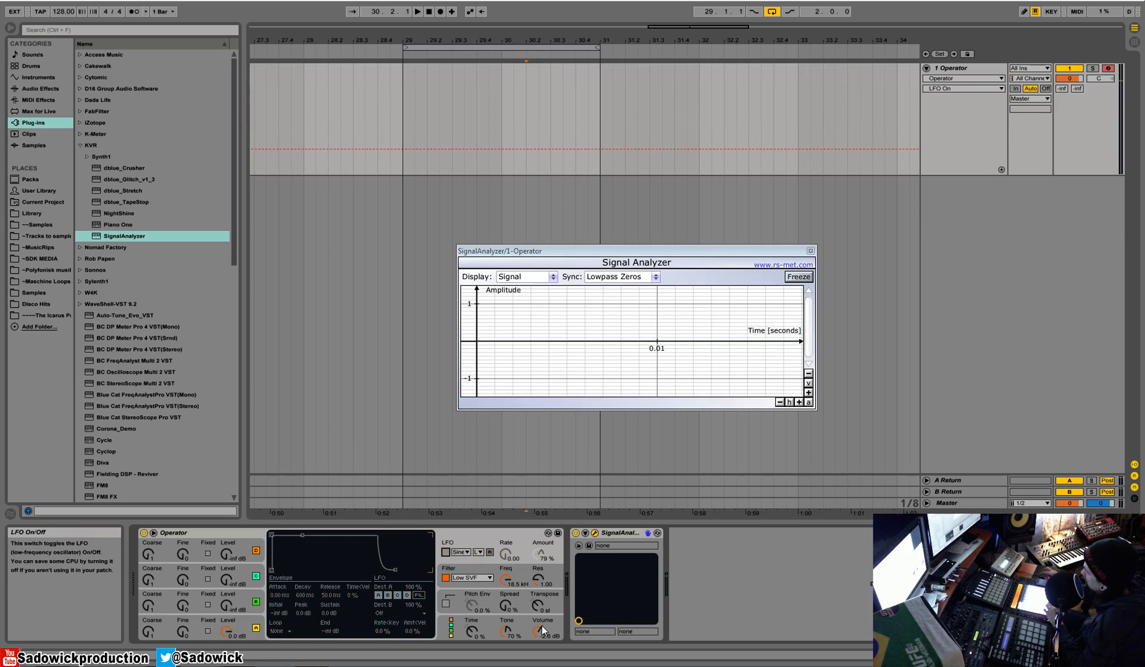
Change the filter type to Low Ladder, with its frequency at 1.17 kHz and resonance at 3.99
click(472, 578)
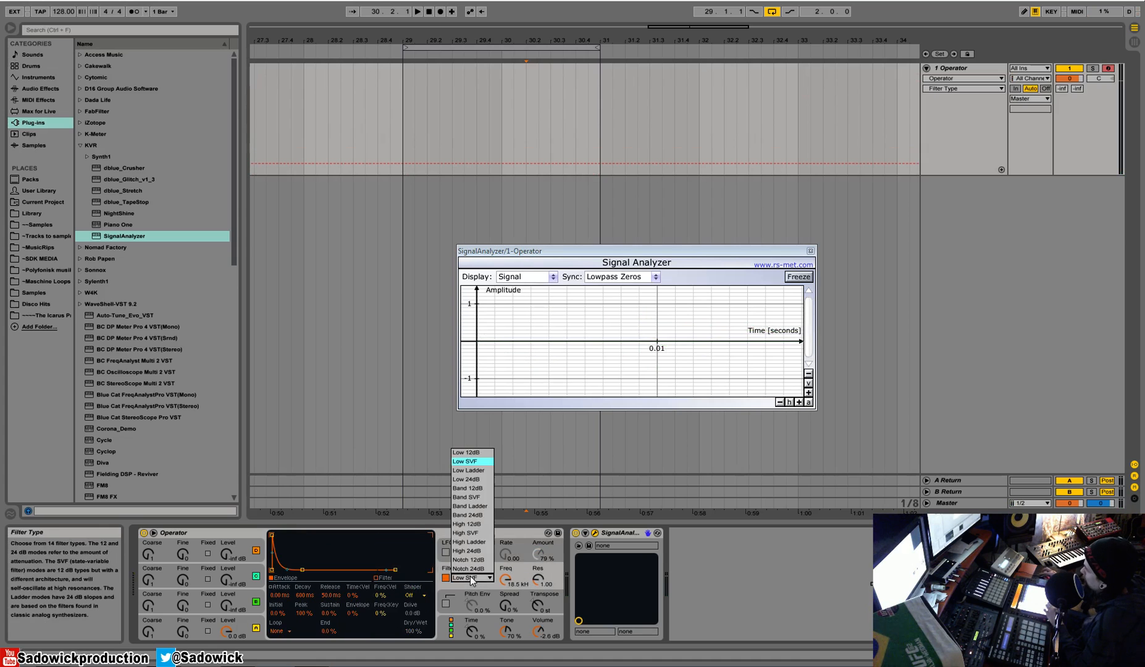
click(473, 462)
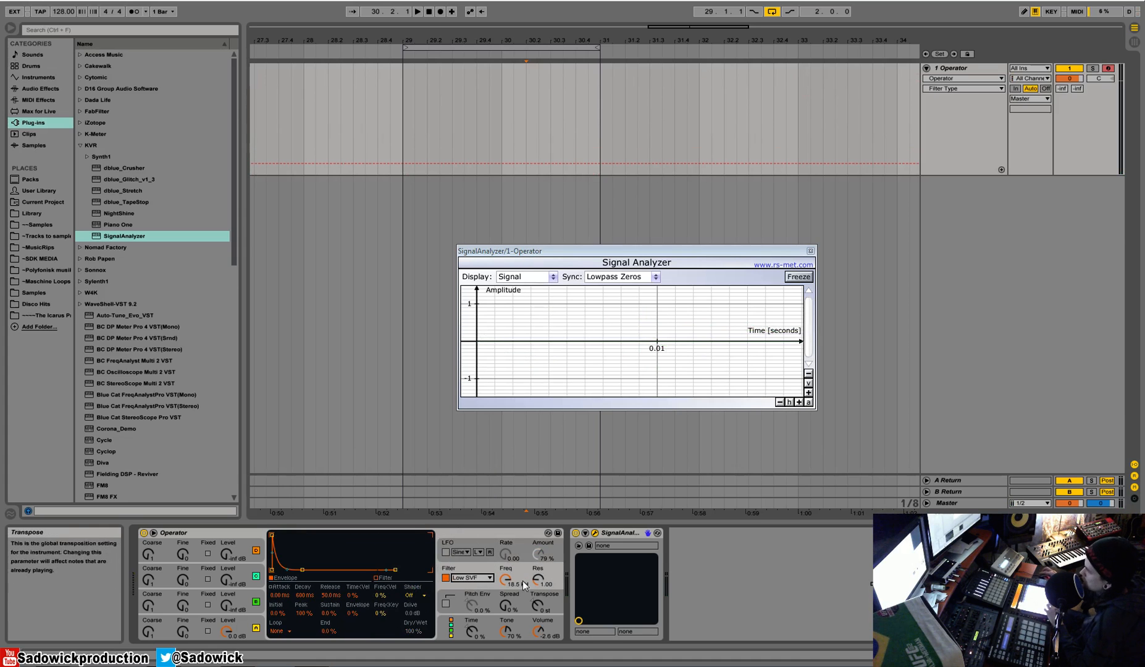
mouse_move(504, 579)
mouse_down()
mouse_move(505, 666)
mouse_move(504, 579)
mouse_up()
click(470, 578)
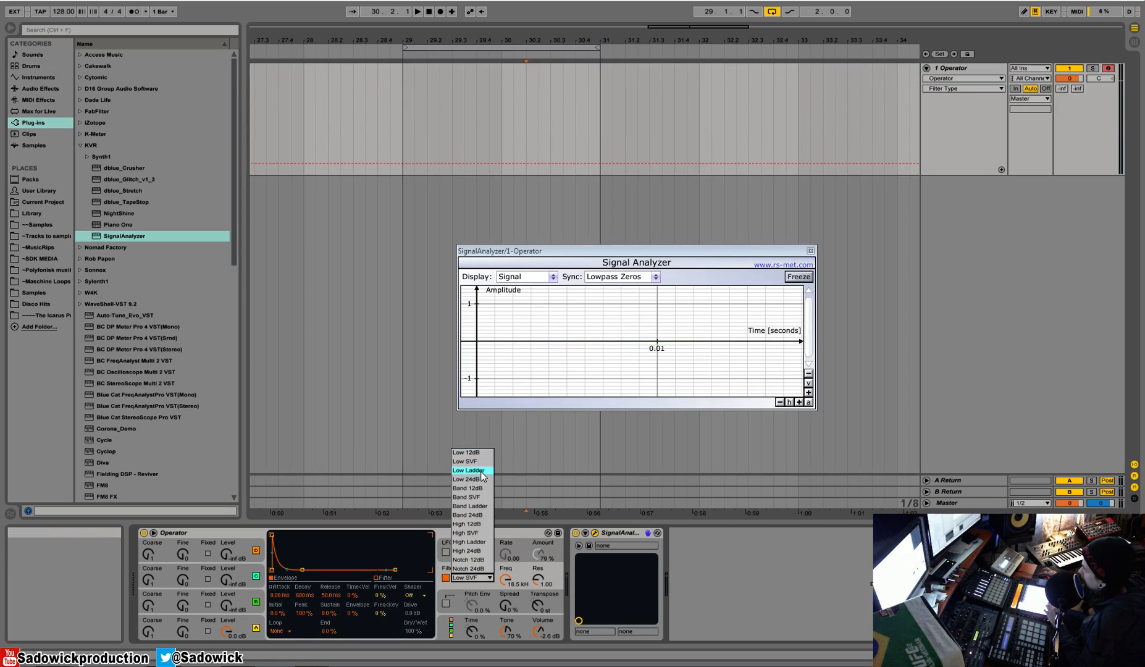
click(481, 472)
drag(507, 578, 506, 628)
Change the filter type to High SVF at 404 Hz, and switch the filter off and back on
click(461, 579)
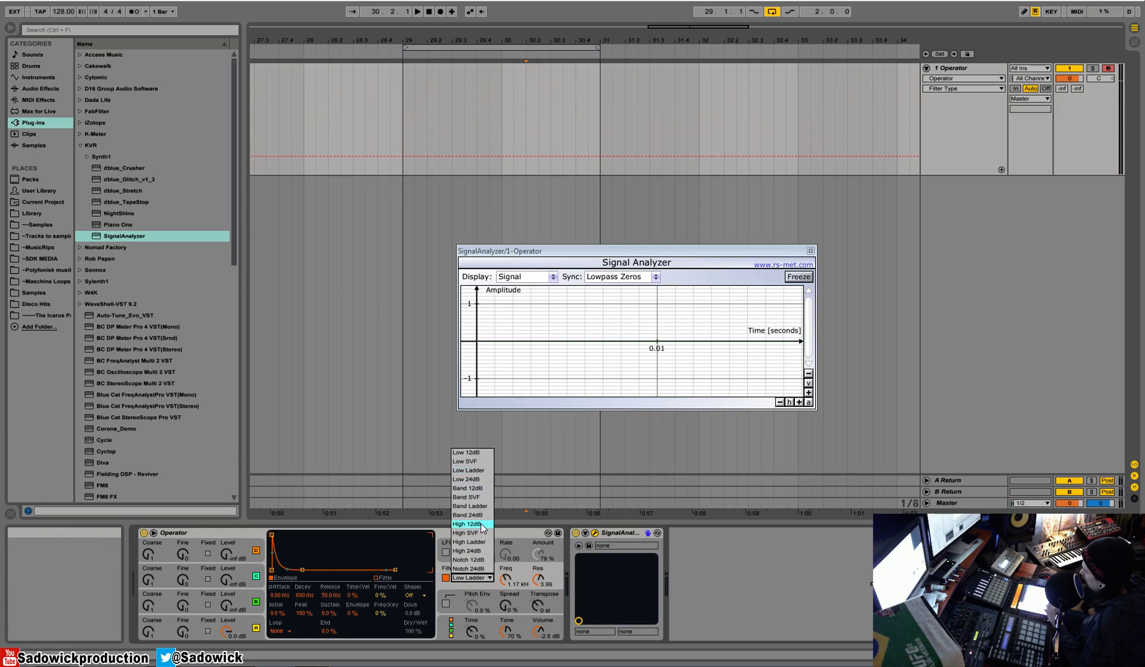
click(477, 535)
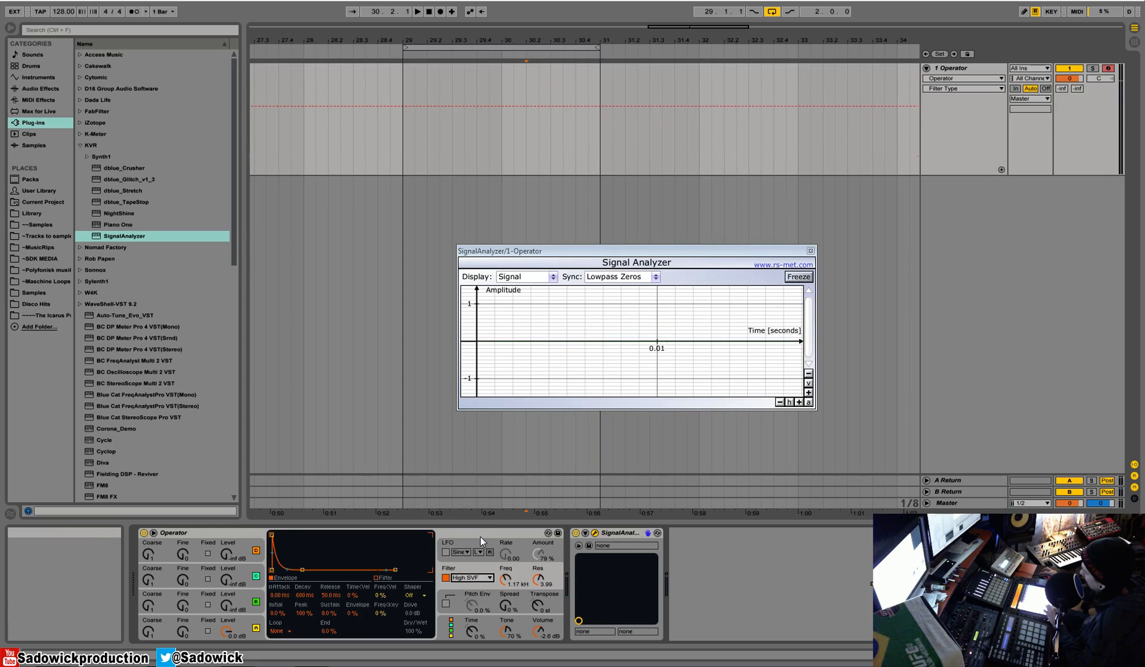
mouse_move(504, 580)
mouse_down()
mouse_move(503, 569)
mouse_move(503, 601)
mouse_move(504, 561)
mouse_move(503, 595)
mouse_up()
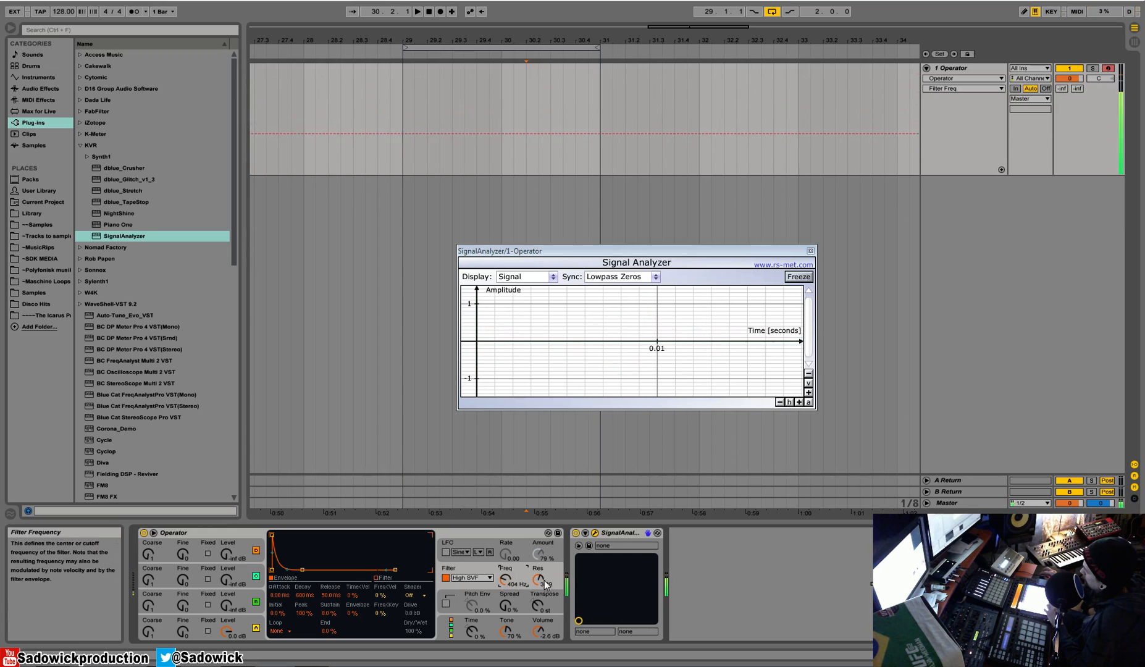
click(469, 578)
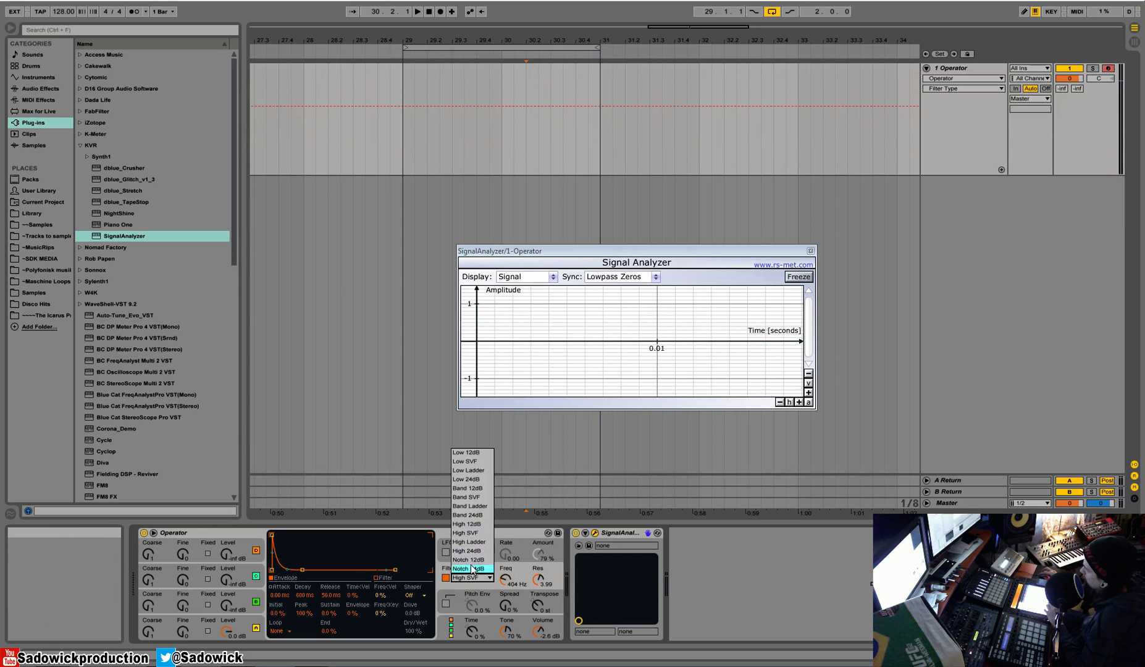
click(459, 590)
click(446, 577)
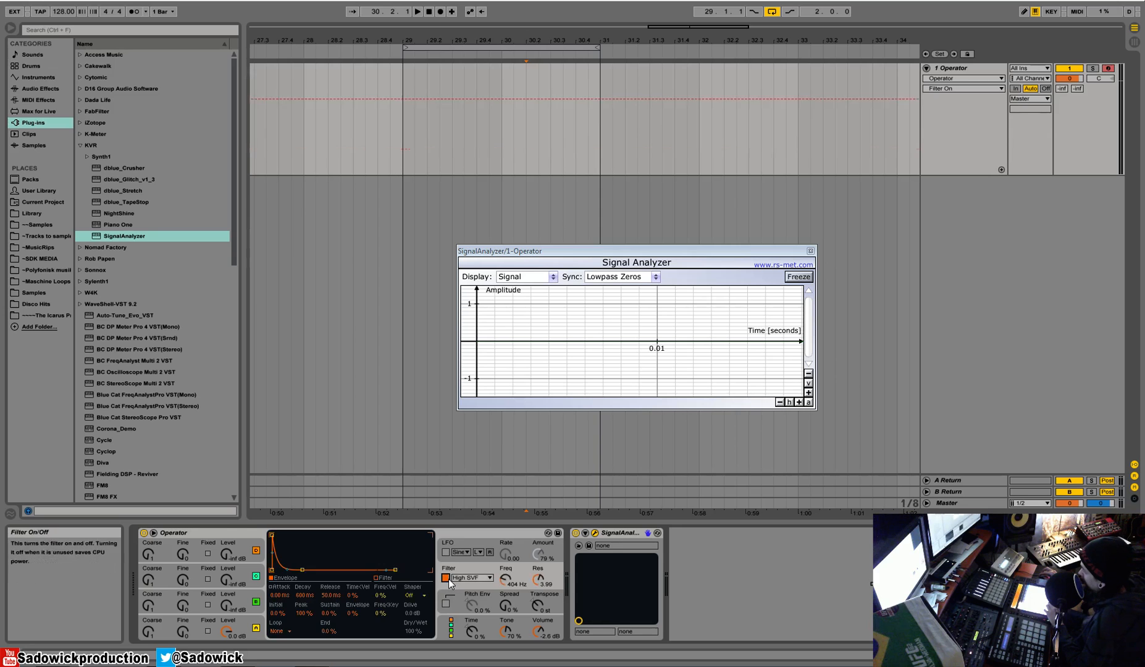
click(445, 577)
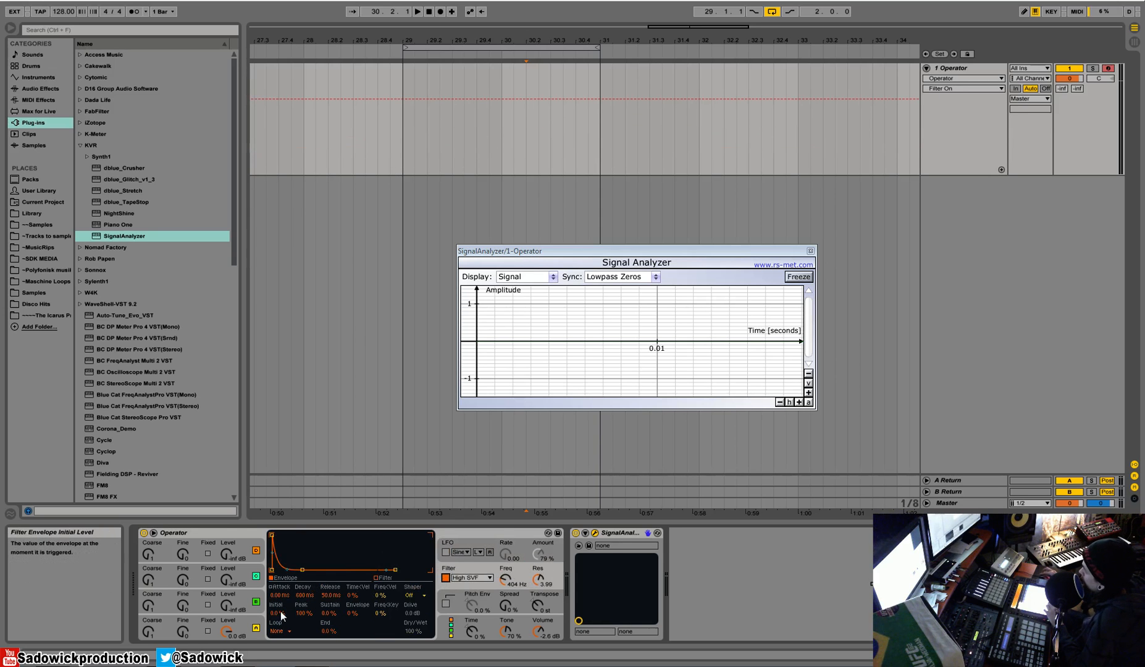
Set the filter's envelope amount to -100% and raise oscillator B's level to -16 dB
mouse_move(352, 613)
mouse_down()
mouse_move(353, 590)
mouse_move(355, 613)
mouse_up()
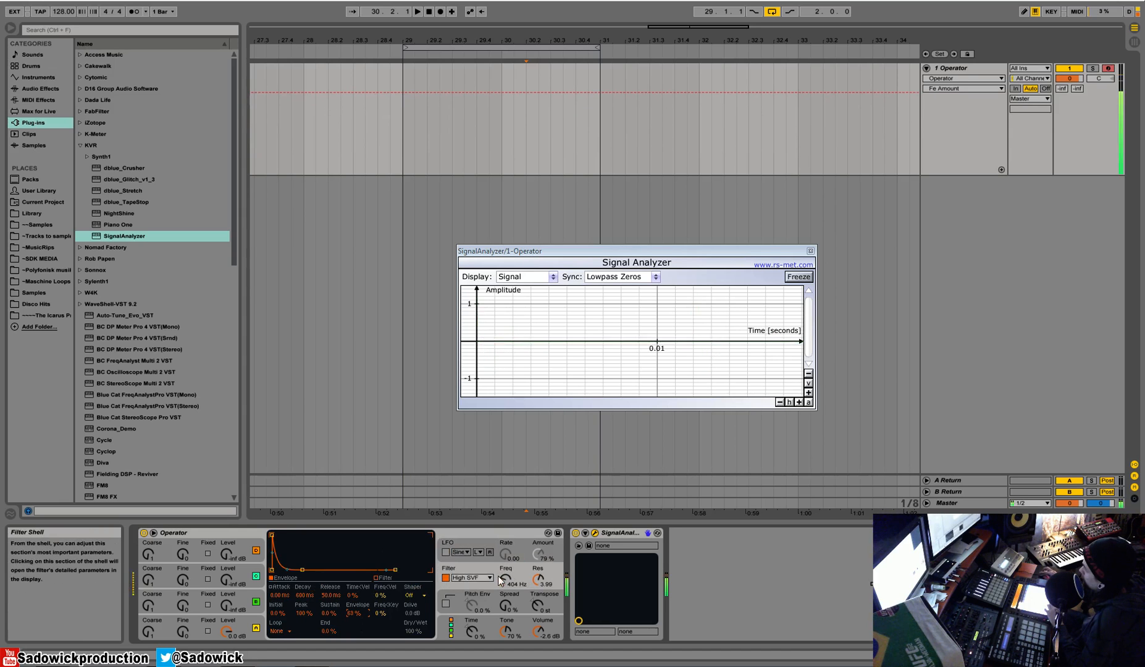
mouse_move(353, 611)
mouse_down()
mouse_move(353, 593)
mouse_move(353, 624)
mouse_move(353, 611)
mouse_up()
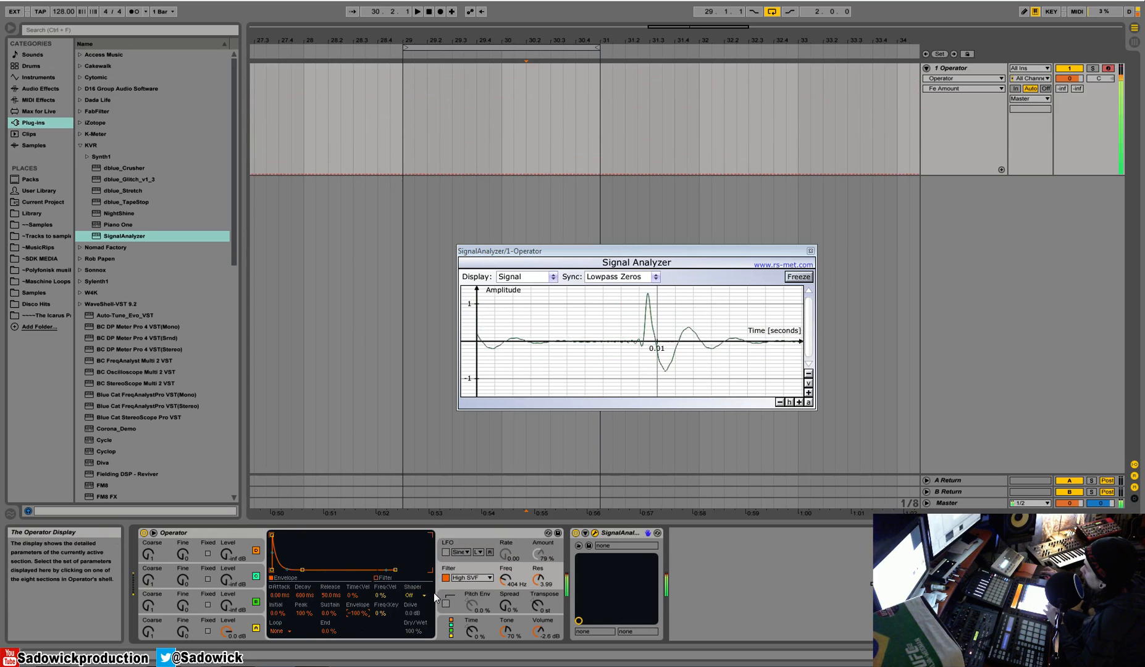
drag(228, 606, 228, 583)
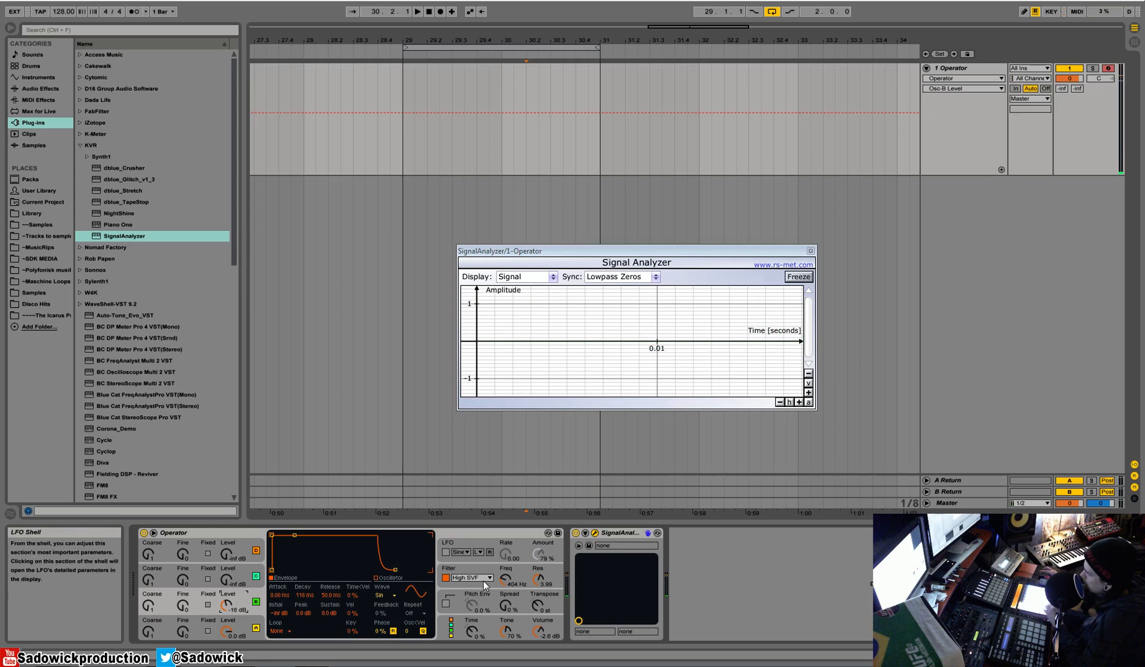
Set the filter frequency to 639 Hz, and turn on the pitch envelope with a 102 ms decay and -21 st sustain
drag(505, 579, 505, 569)
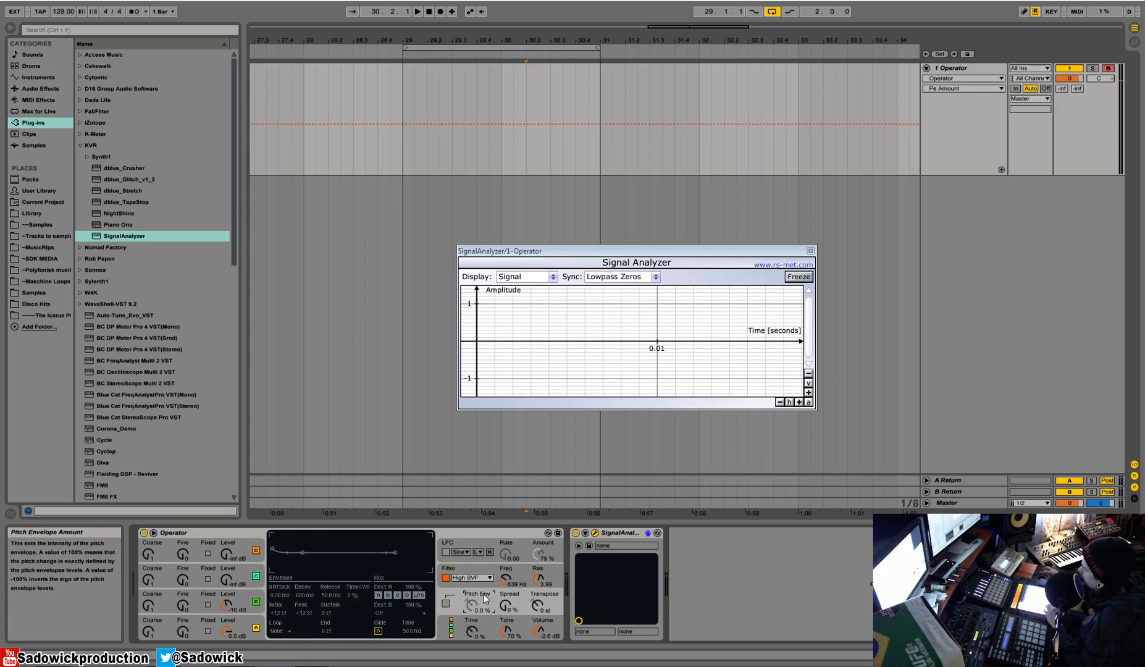
click(447, 603)
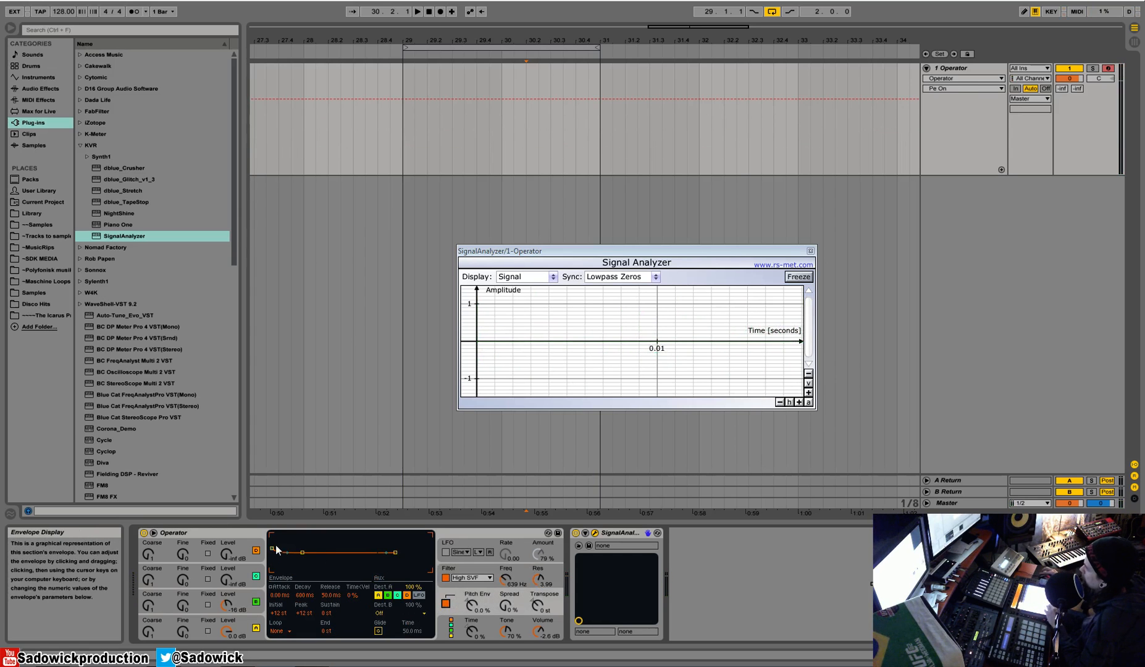
drag(274, 549, 294, 560)
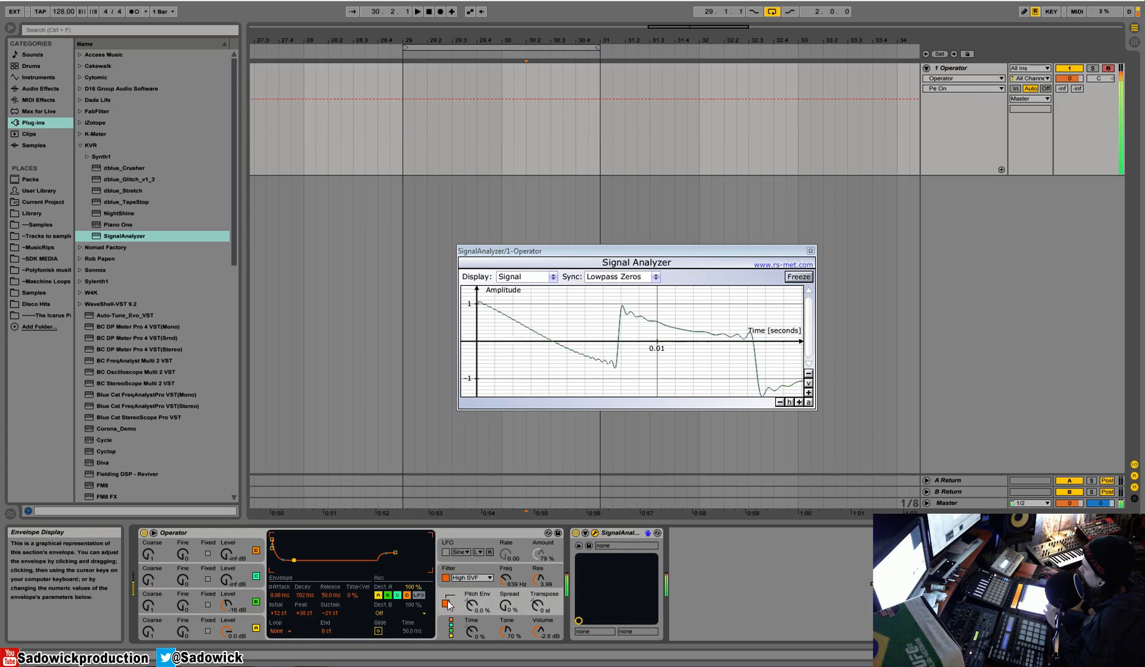
Try pitch envelope amounts of 100% and -100%, reshape the envelope to 755 ms decay and +6 st sustain, and set the amount to 30%
drag(472, 605, 472, 565)
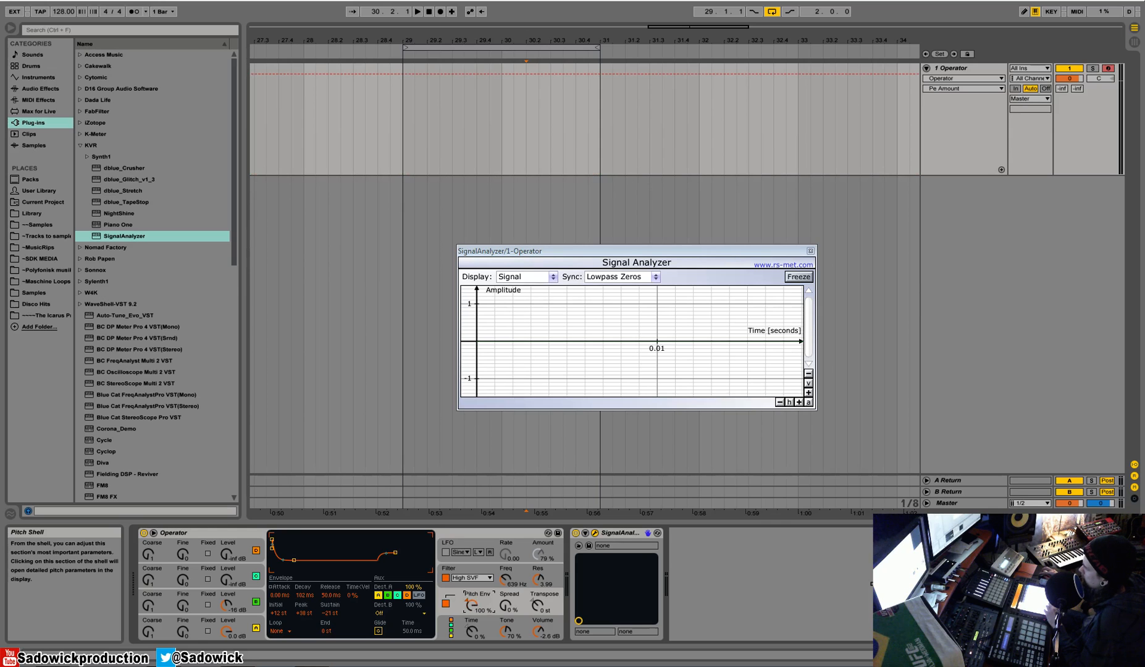
drag(472, 565, 471, 655)
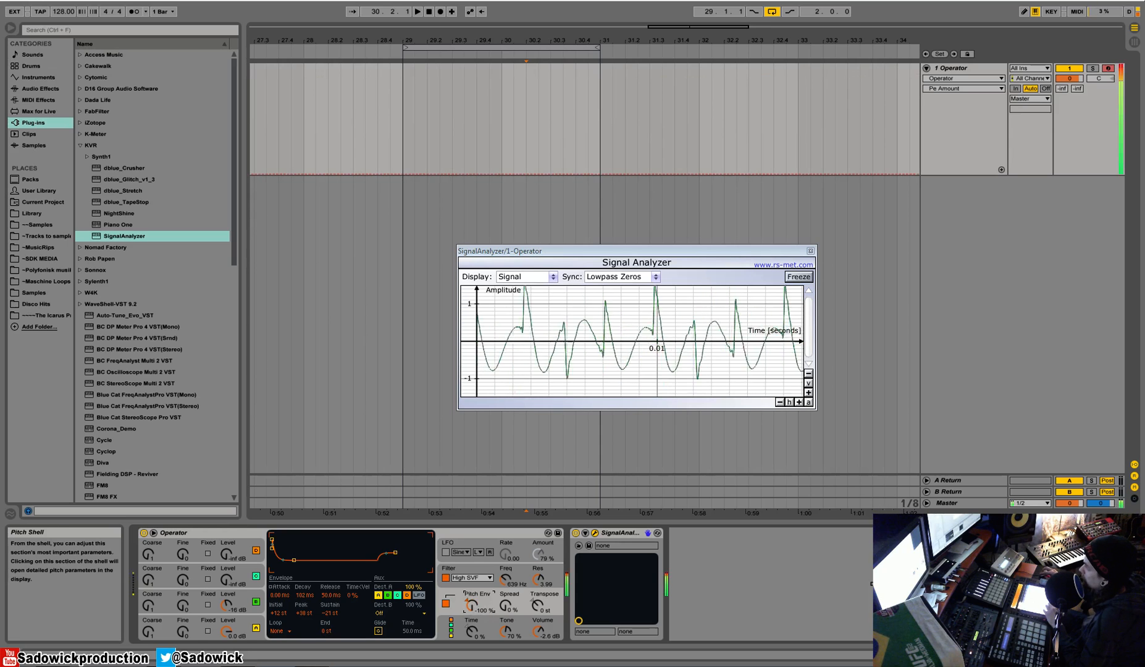
drag(294, 560, 298, 549)
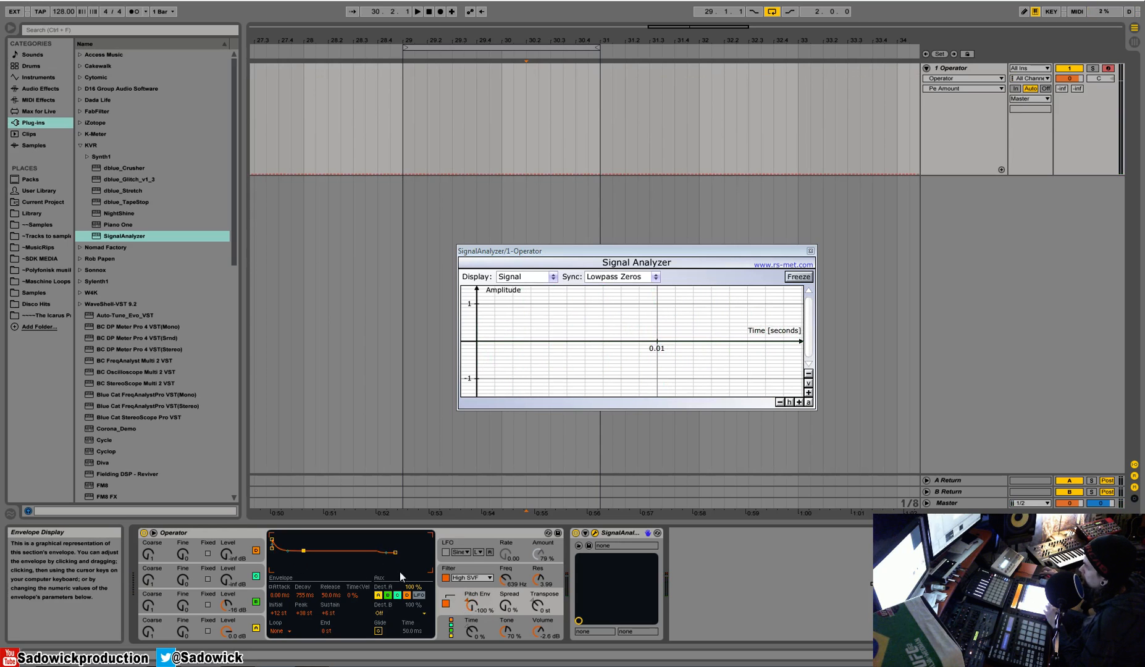
drag(472, 606, 472, 547)
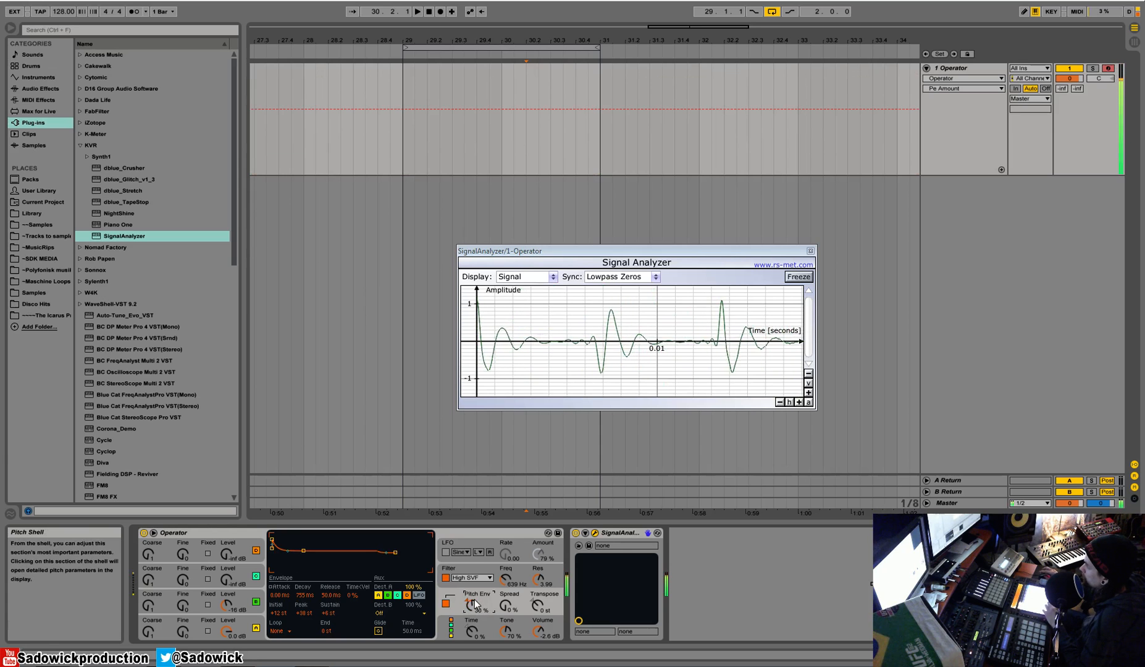
Try a raised spread and a transpose of -6 st, returning both to 0
click(509, 606)
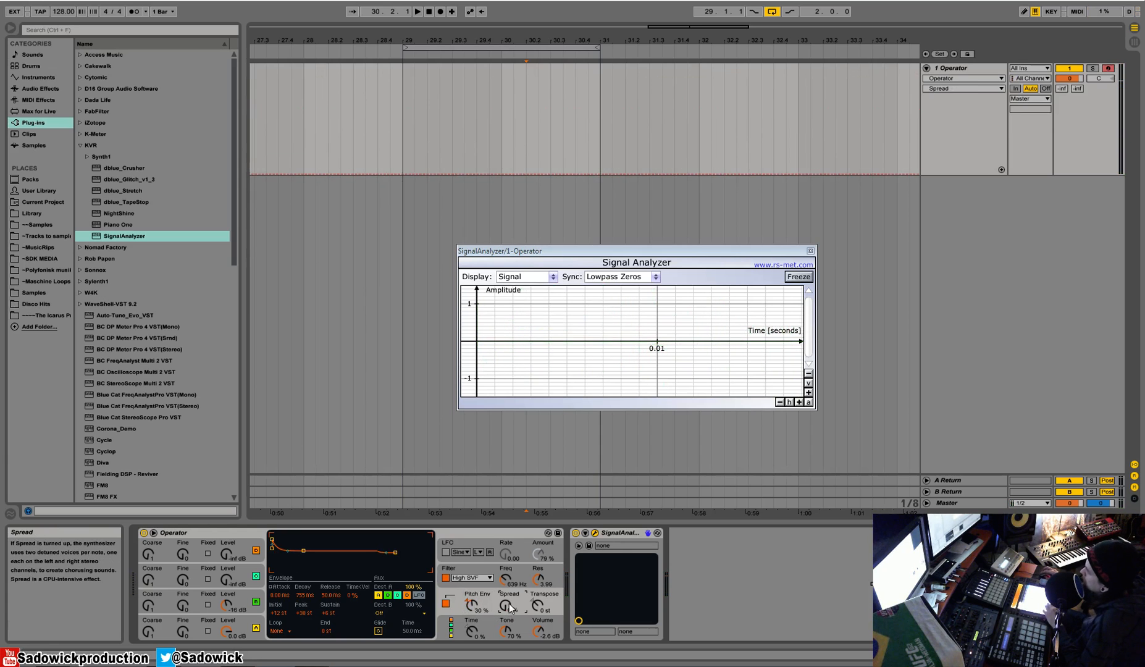
drag(509, 611, 509, 539)
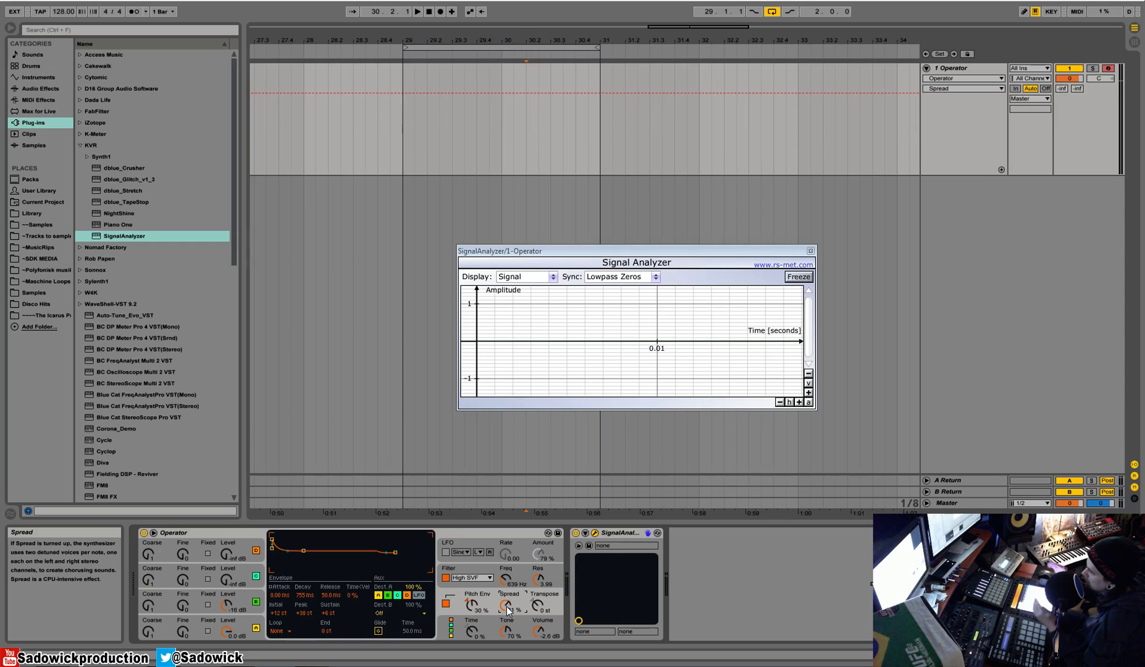
drag(508, 611, 508, 663)
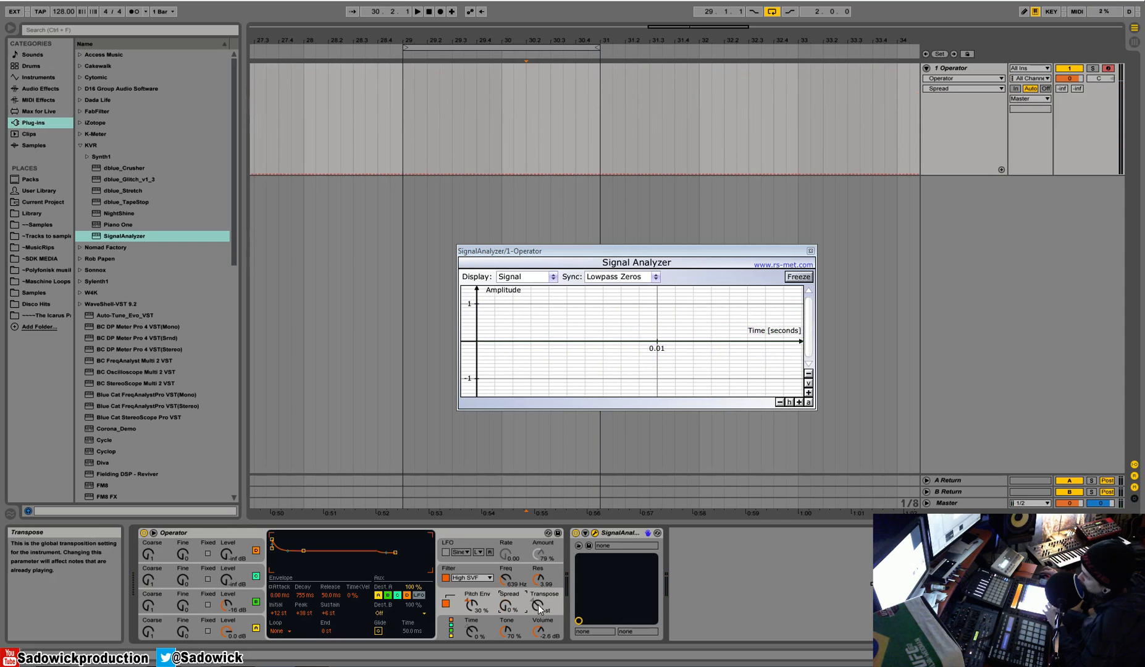
drag(539, 610, 539, 586)
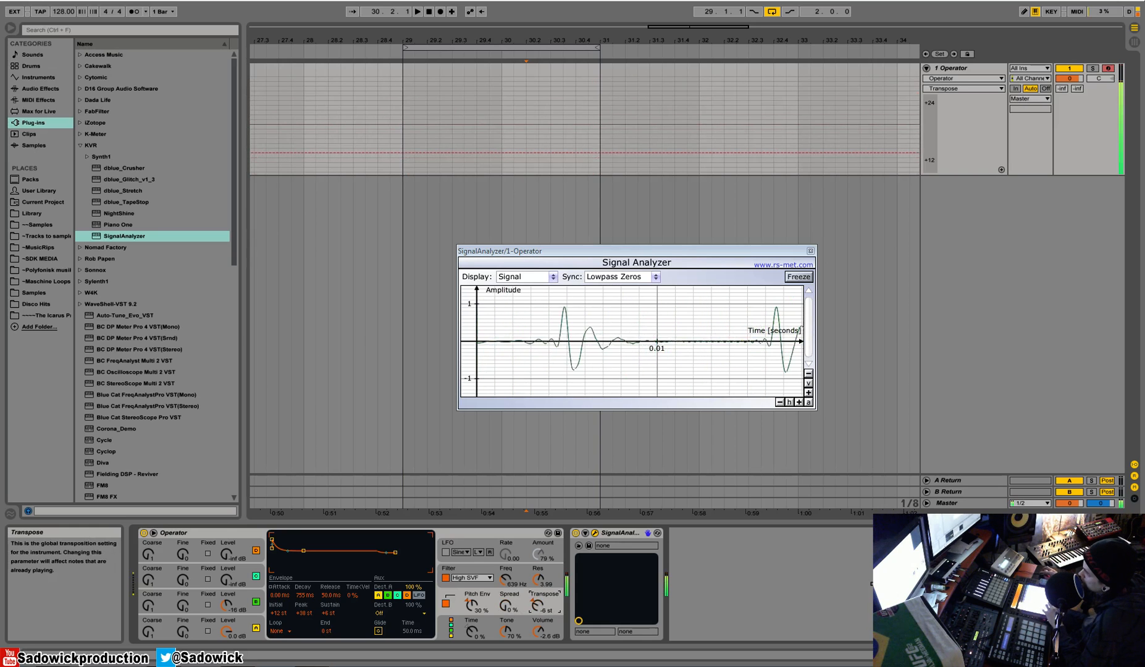
click(534, 600)
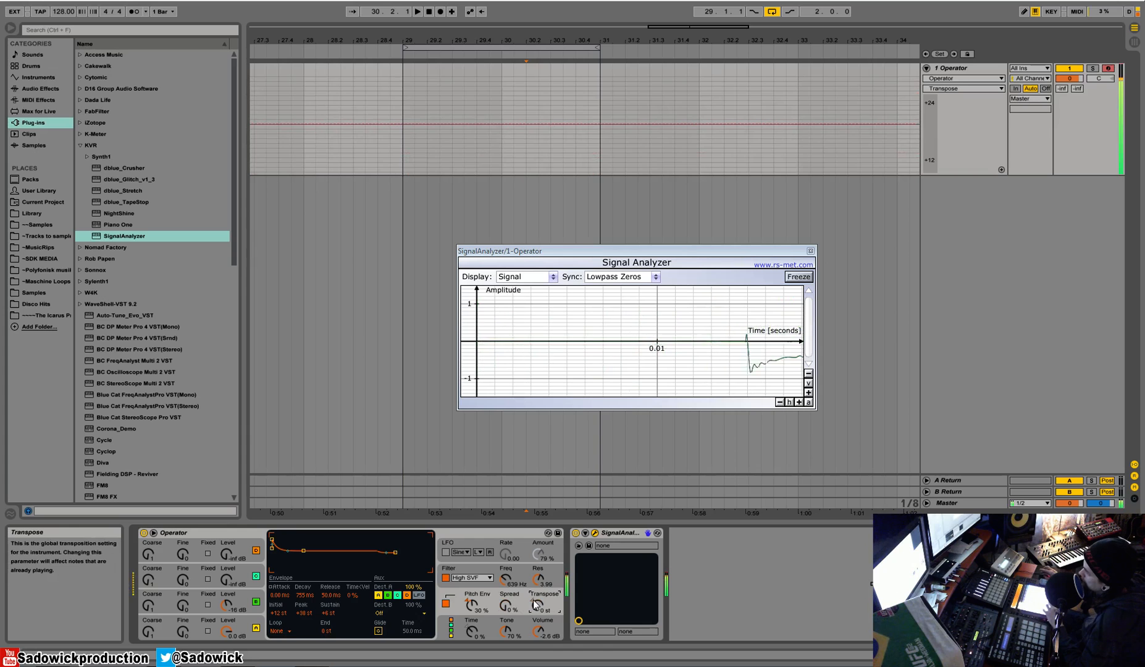
Try a different global envelope time and return it to 0%
click(485, 632)
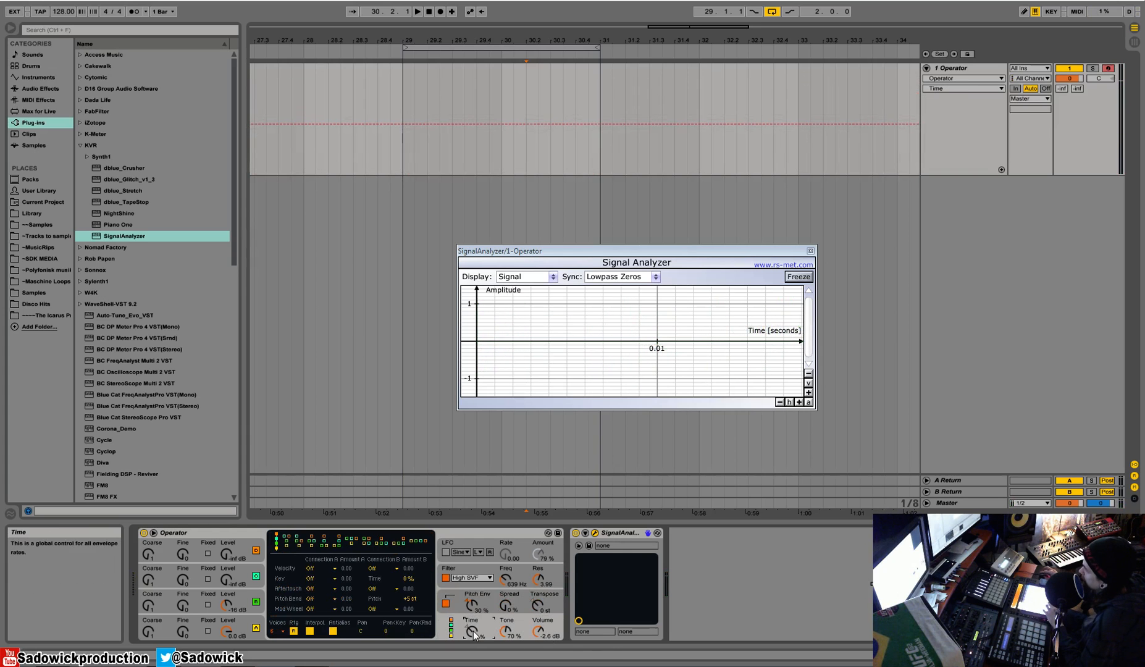
drag(473, 631, 473, 608)
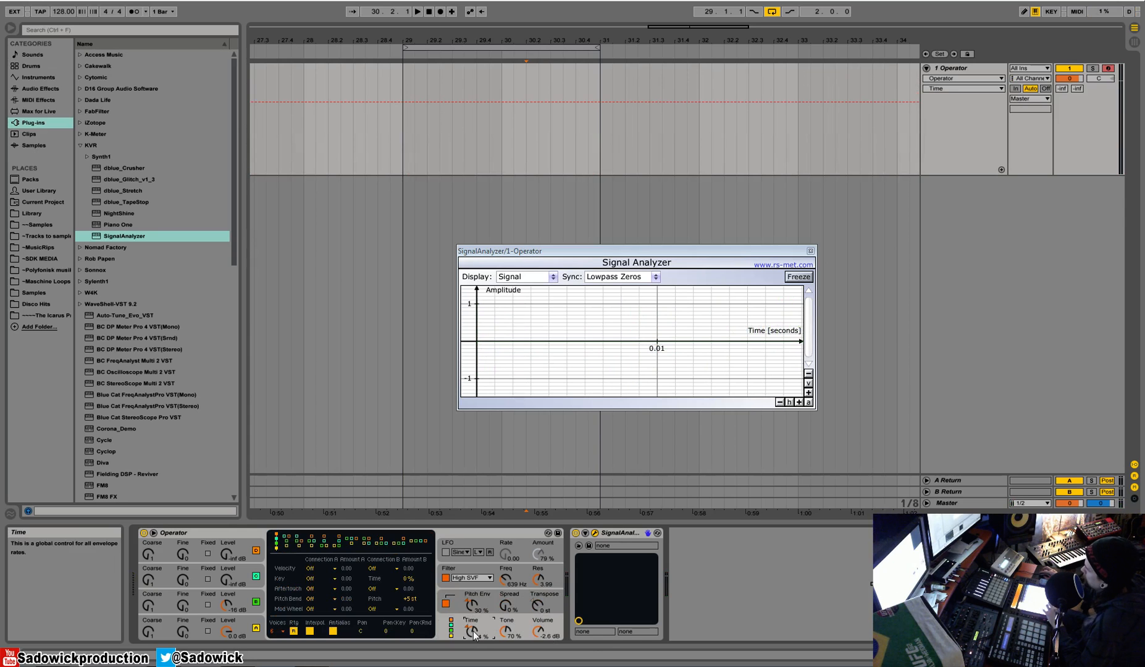
drag(474, 631, 473, 556)
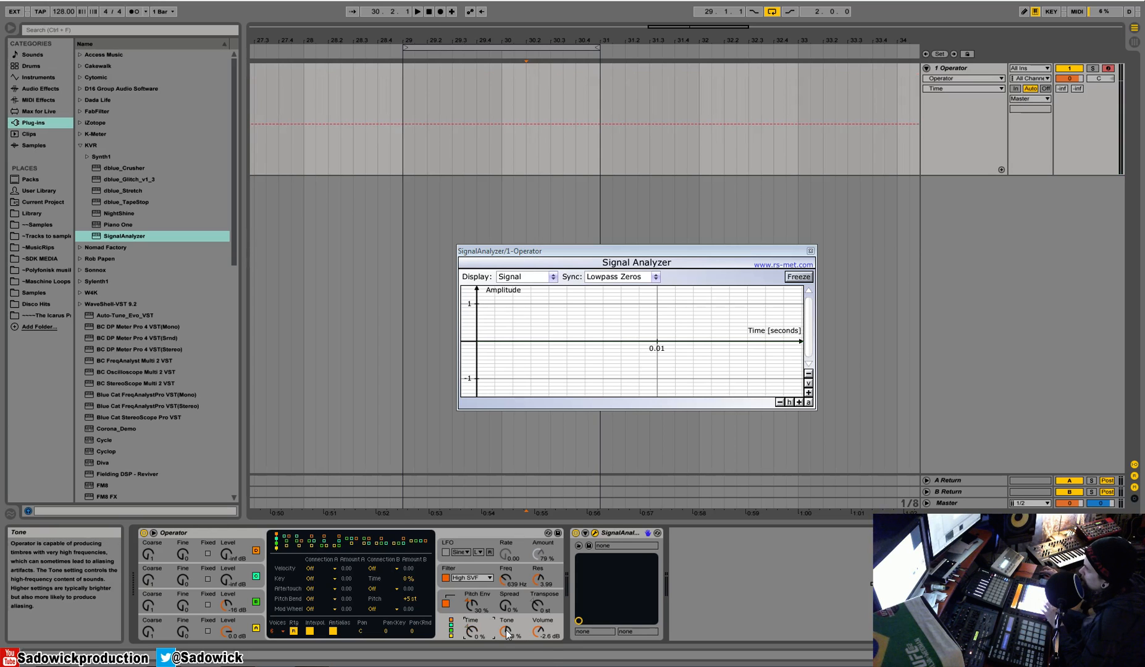
Raise the global tone to 100% and reset the pitch envelope amount to 0%
drag(506, 630, 505, 593)
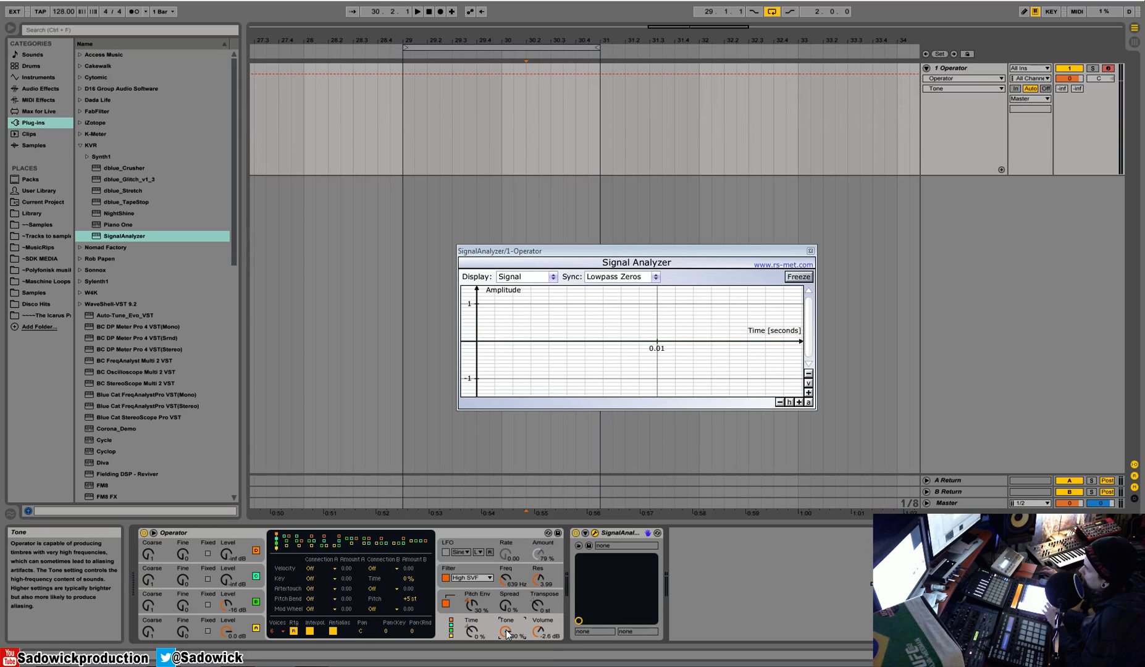
mouse_move(506, 634)
mouse_down()
mouse_move(507, 655)
mouse_move(507, 611)
mouse_move(507, 650)
mouse_move(514, 628)
mouse_up()
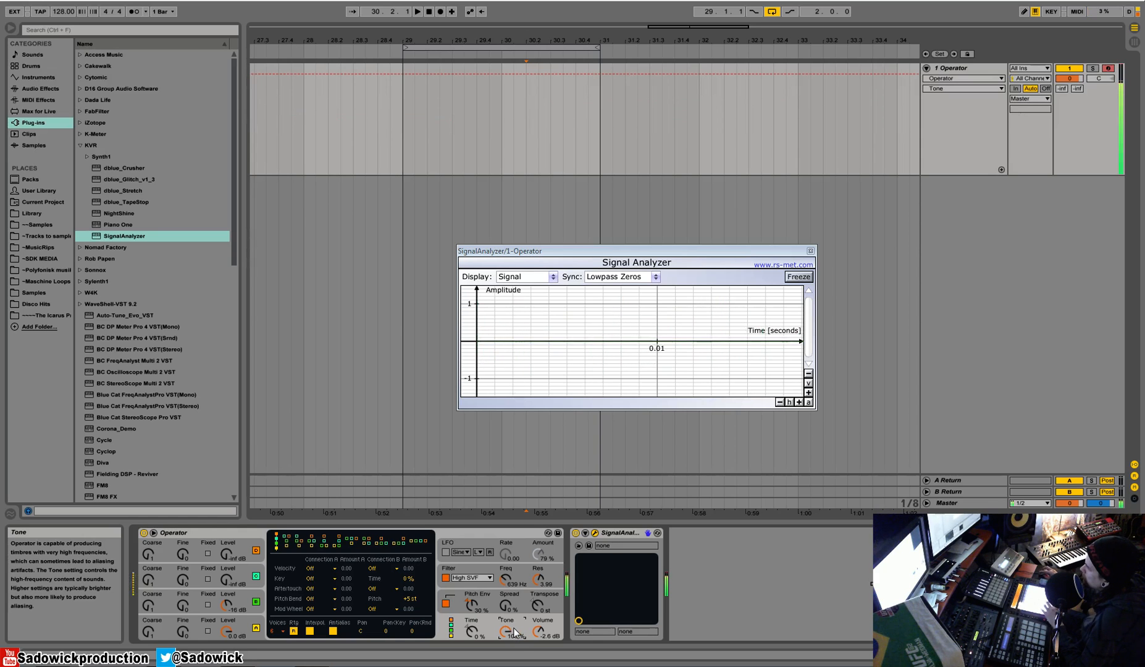
click(541, 631)
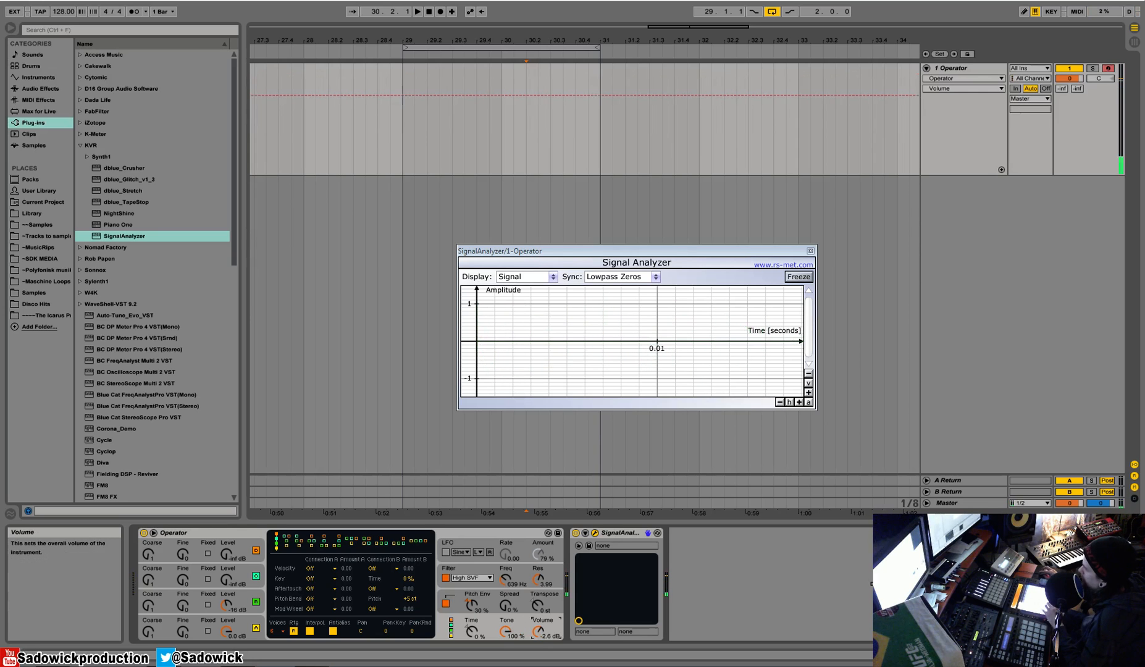
click(467, 600)
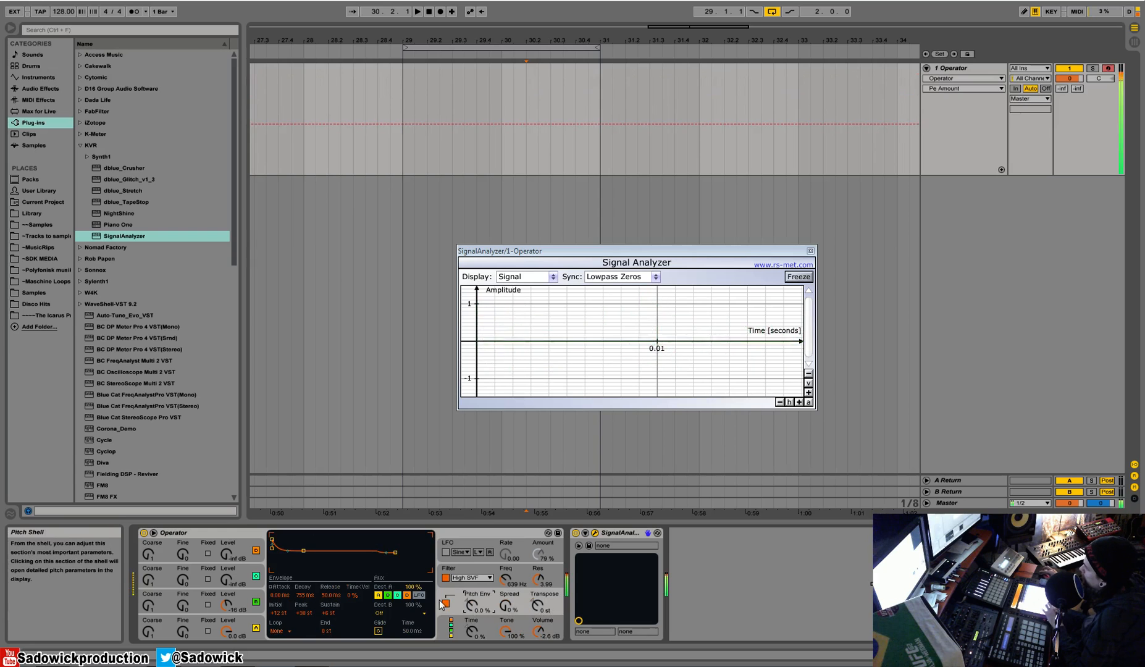
Raise oscillator C's level to -36 dB and set its coarse frequency to 12
click(226, 580)
drag(226, 580, 226, 554)
drag(148, 582, 148, 525)
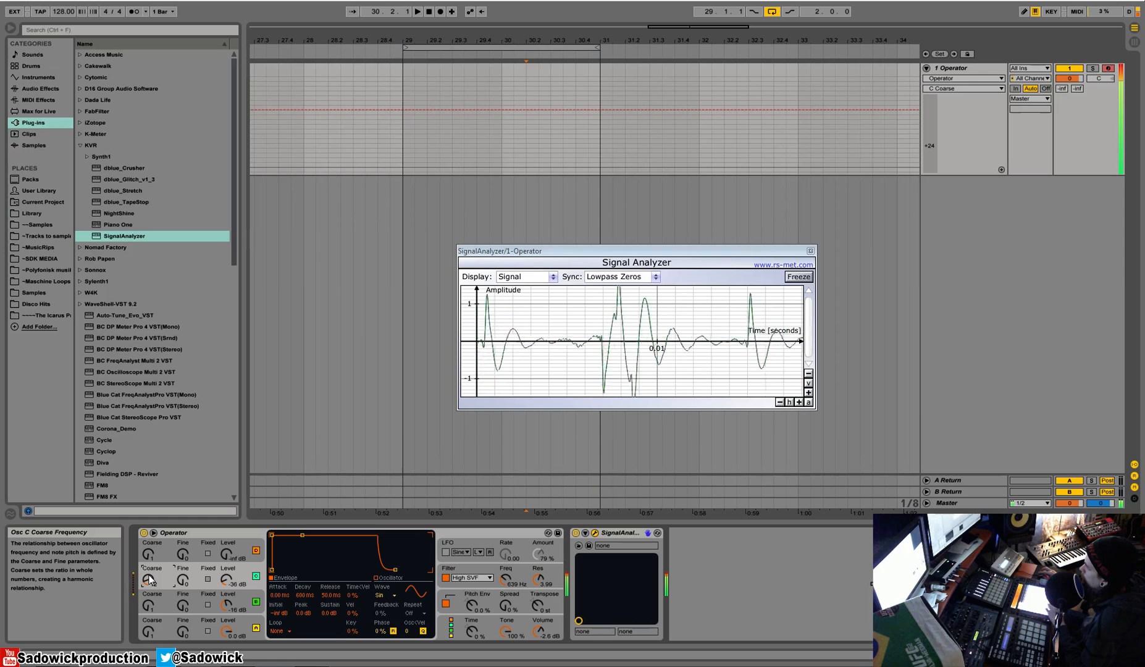
Turn on the LFO, set its rate to 78.62, and try longer envelope attacks before setting the attack to 0.13 ms
click(472, 630)
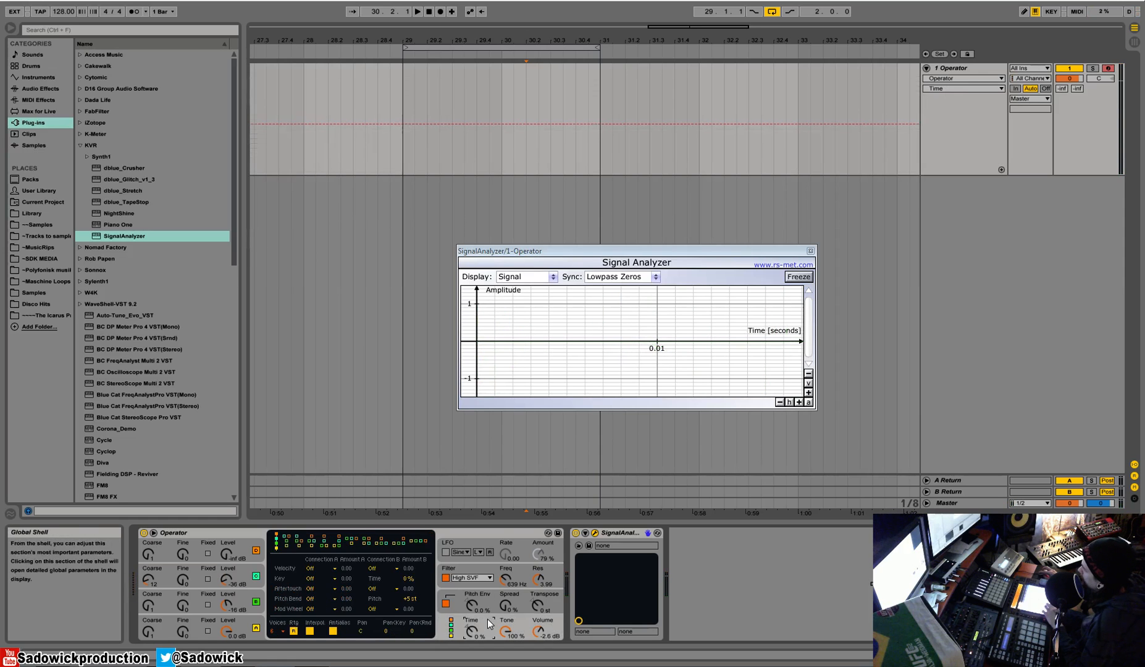
click(498, 552)
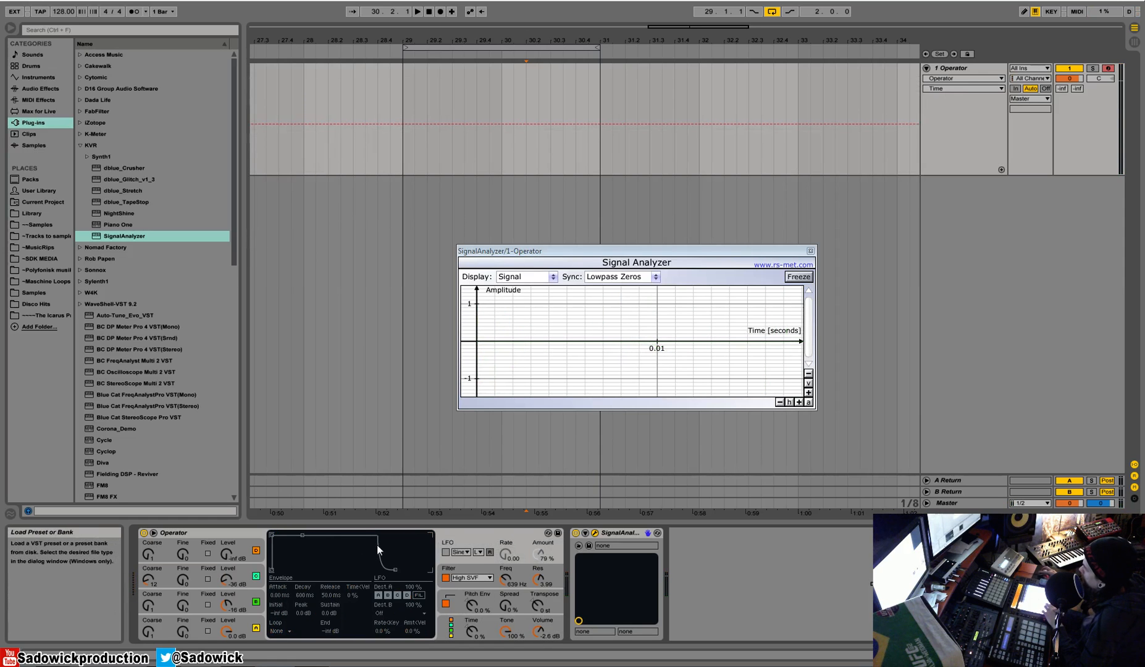
click(445, 552)
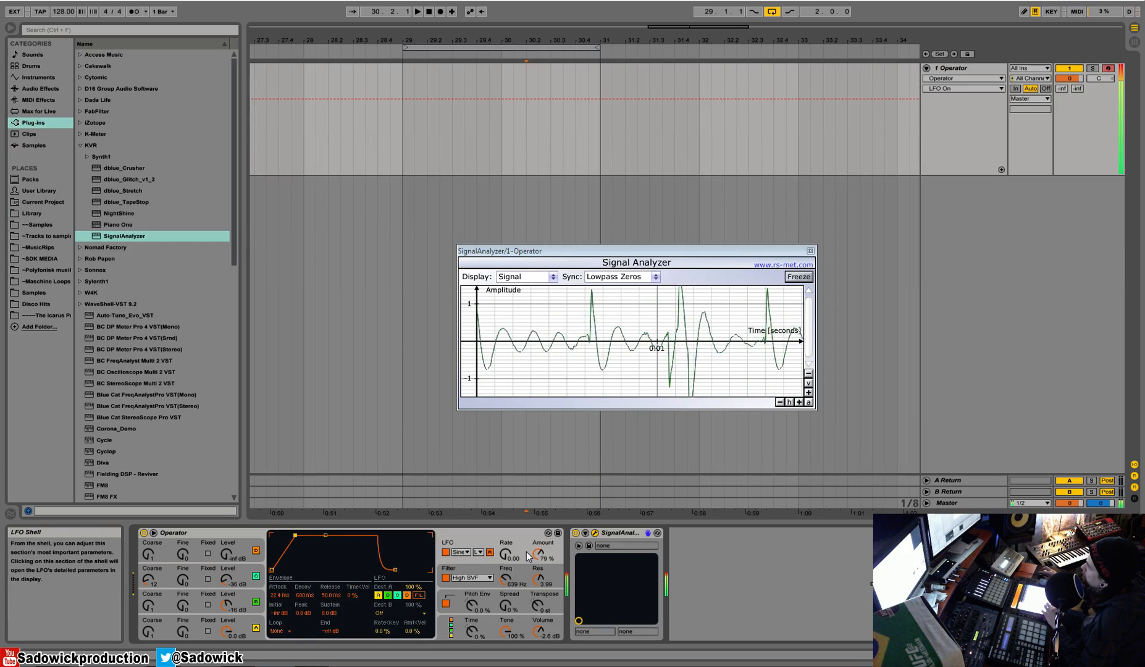
drag(507, 554, 509, 540)
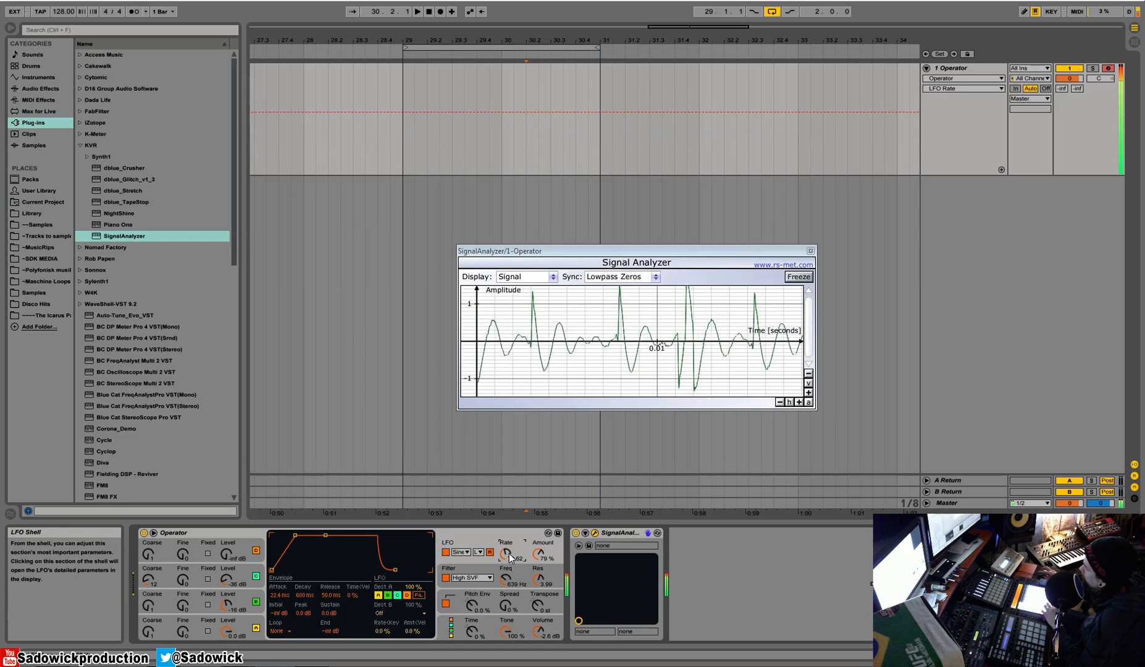
drag(296, 535, 324, 535)
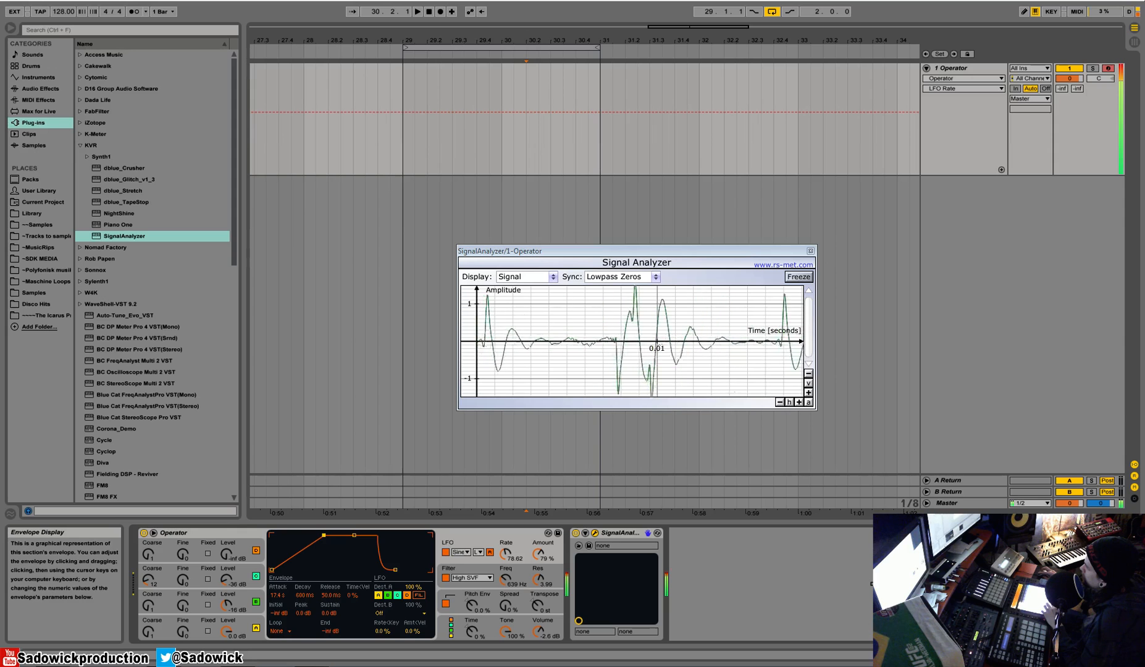
drag(323, 535, 273, 535)
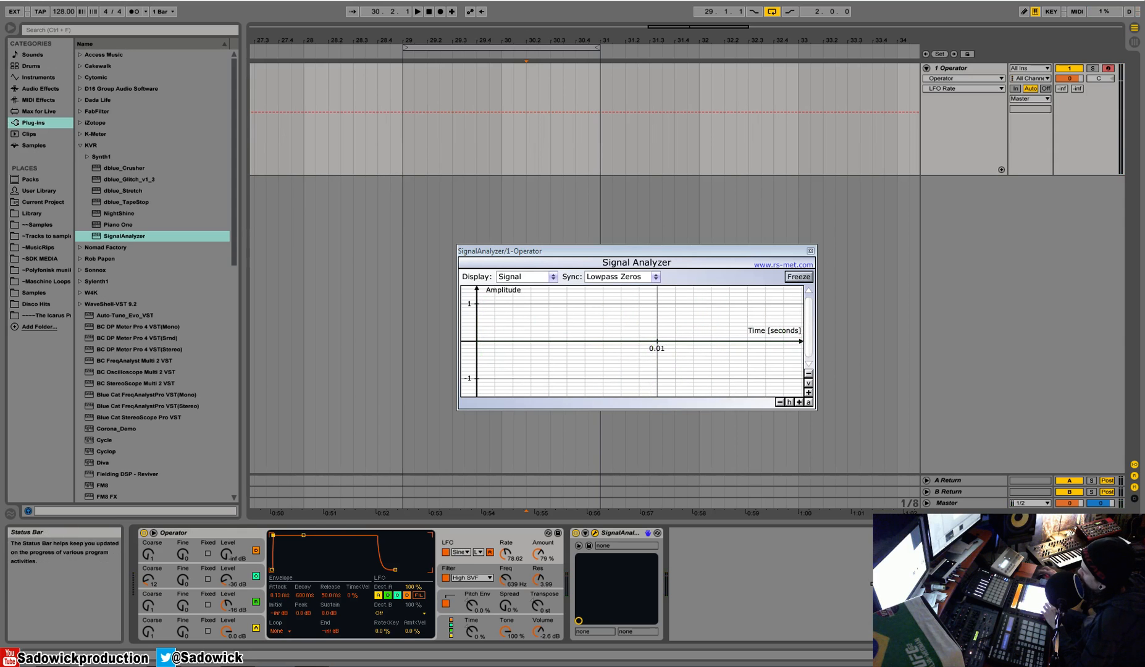
Switch the LFO's modulation of oscillator A off and back on, and its filter cutoff modulation on and back off
click(387, 596)
click(381, 596)
click(381, 597)
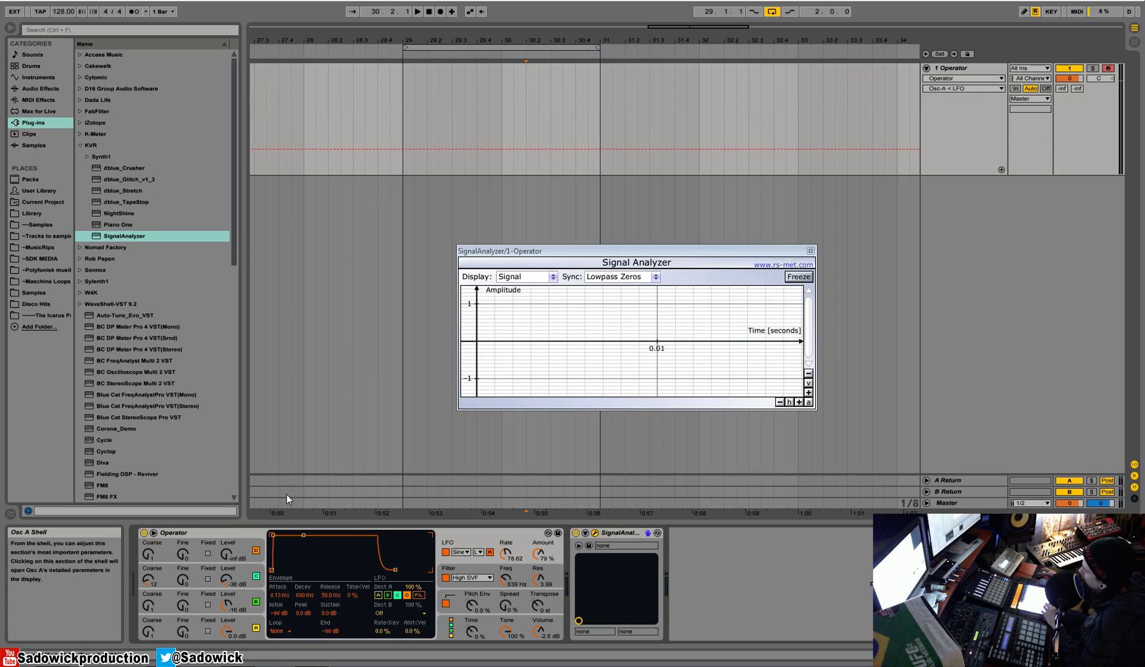
click(379, 596)
click(420, 596)
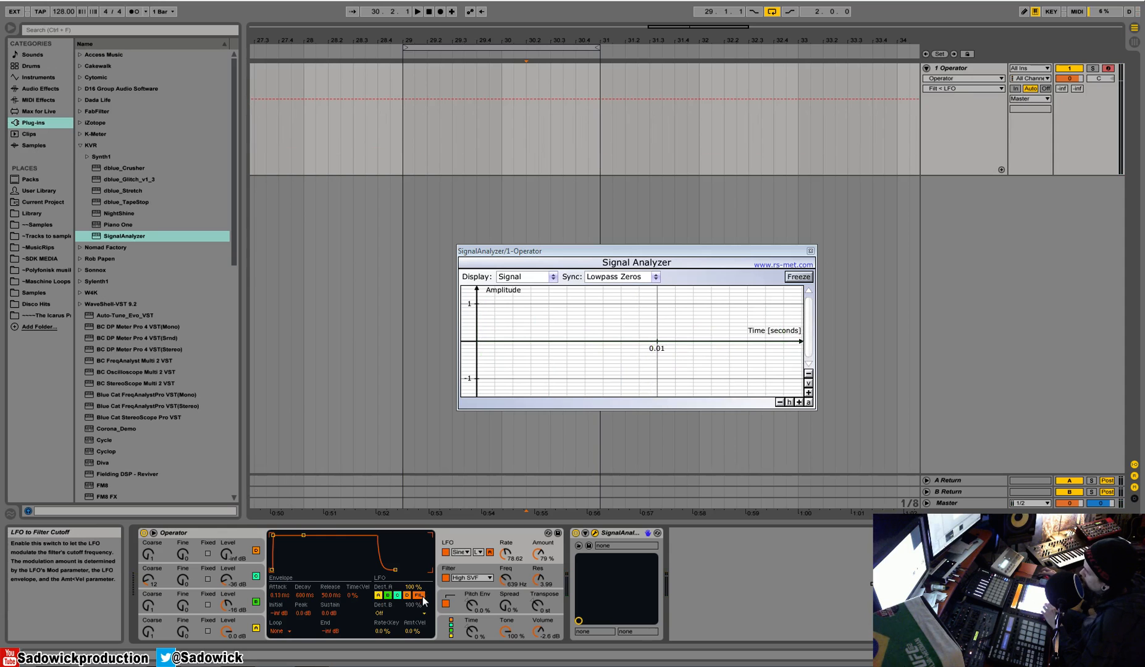
click(419, 595)
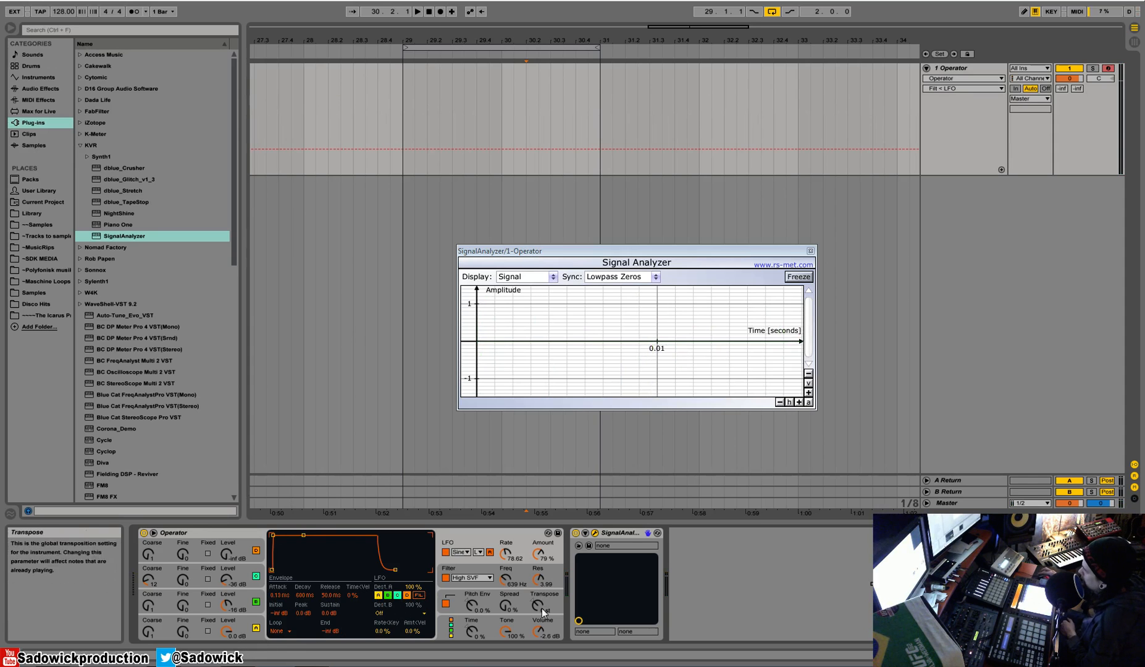
Change the oscillator algorithm to the second-to-last one, beside the all-parallel layout, and display oscillator A's settings
click(490, 573)
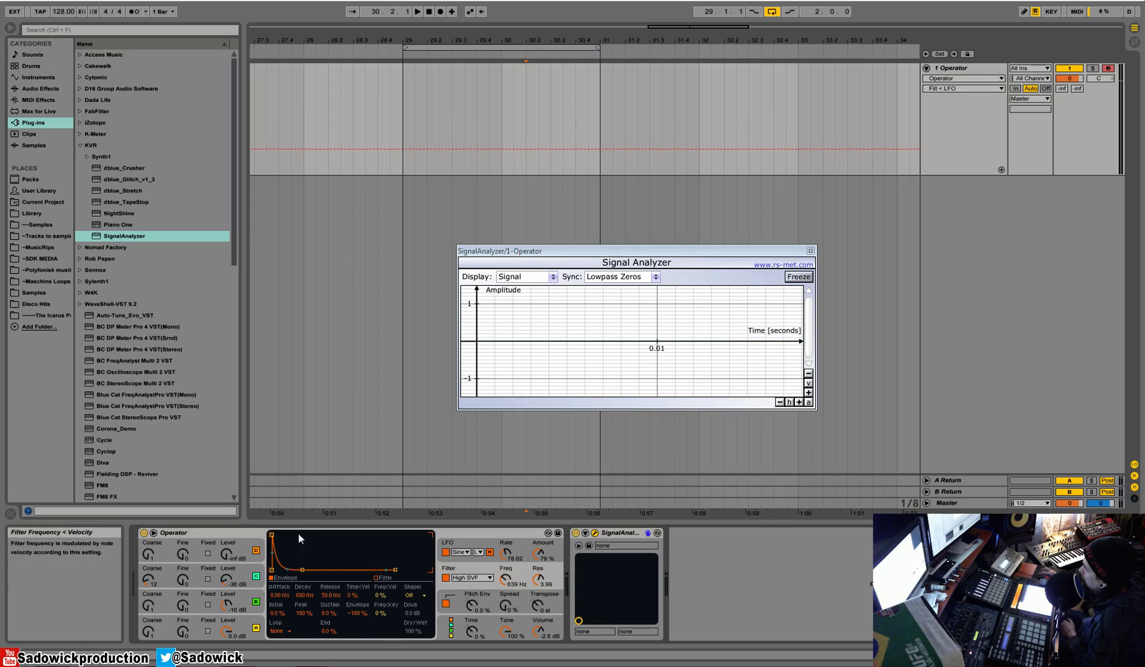
click(499, 597)
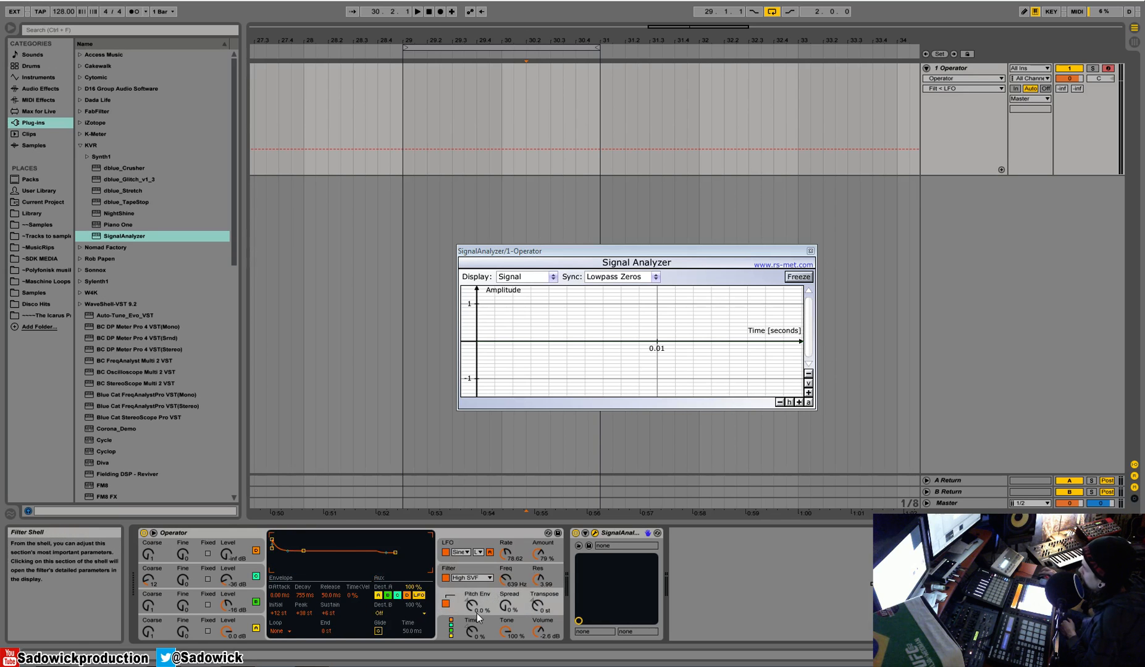
click(479, 618)
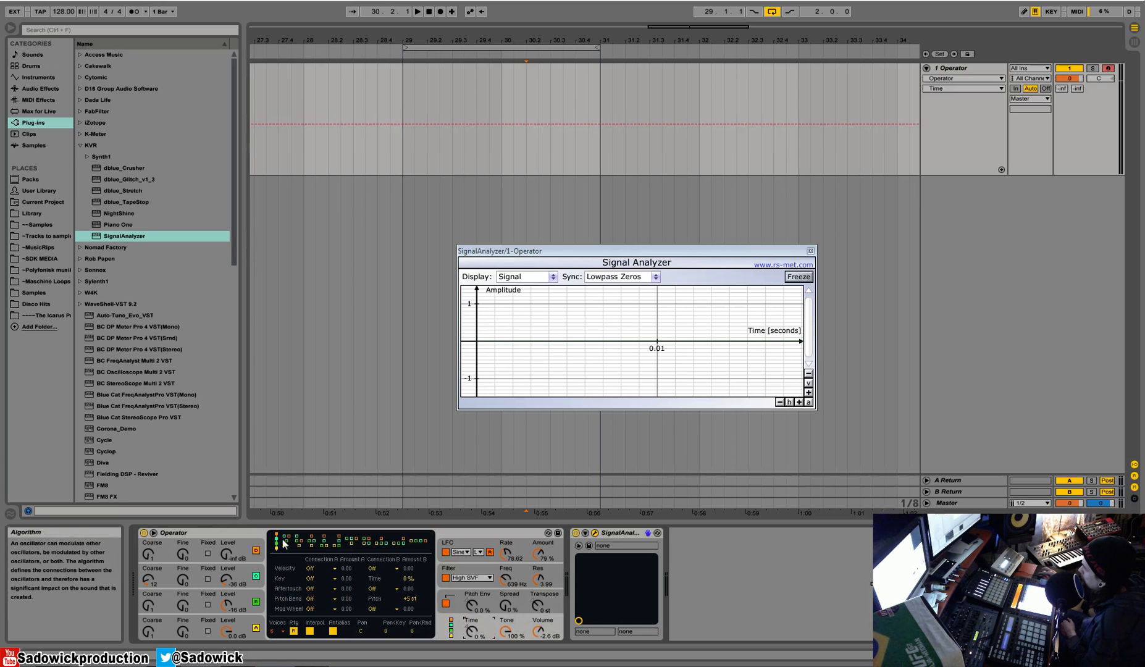
click(424, 542)
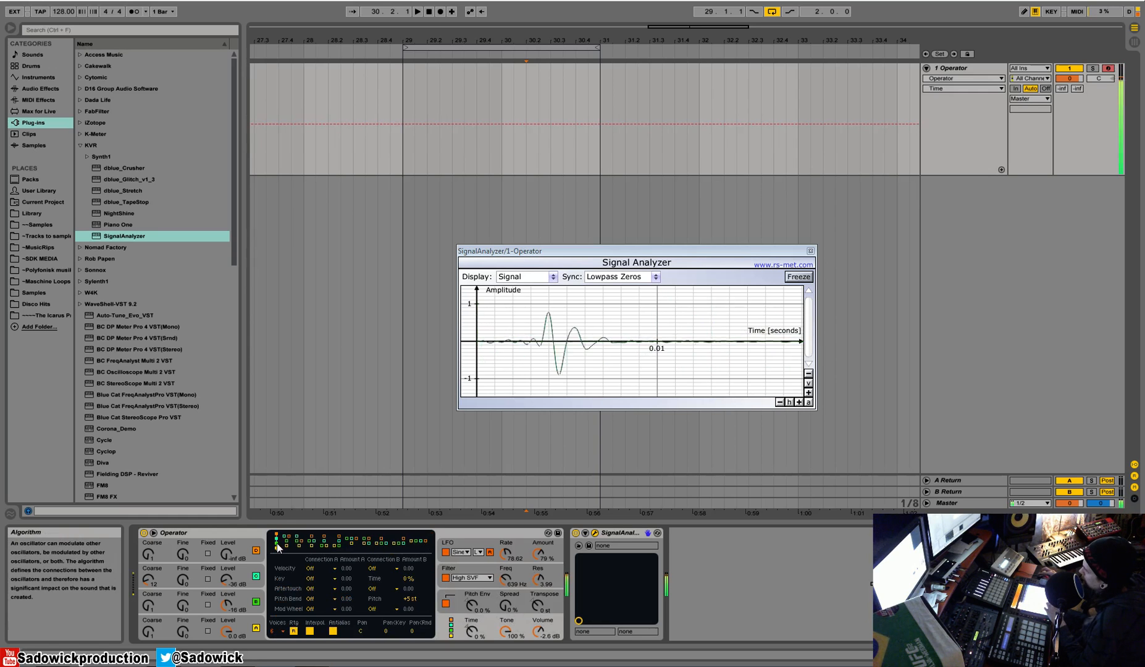
click(401, 543)
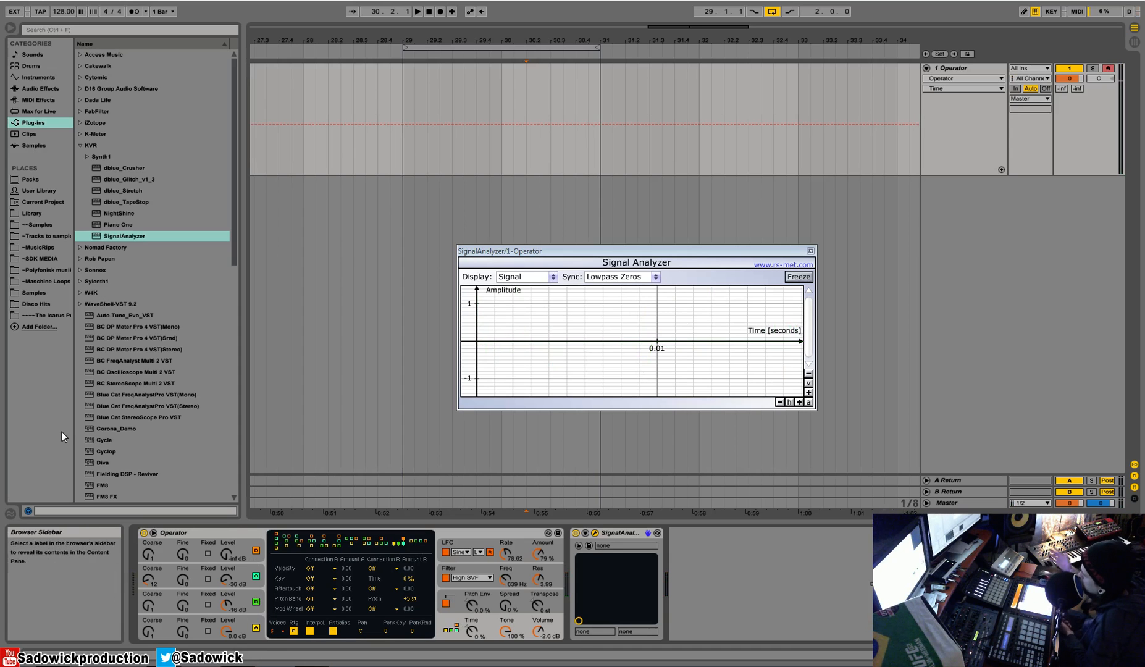
click(226, 630)
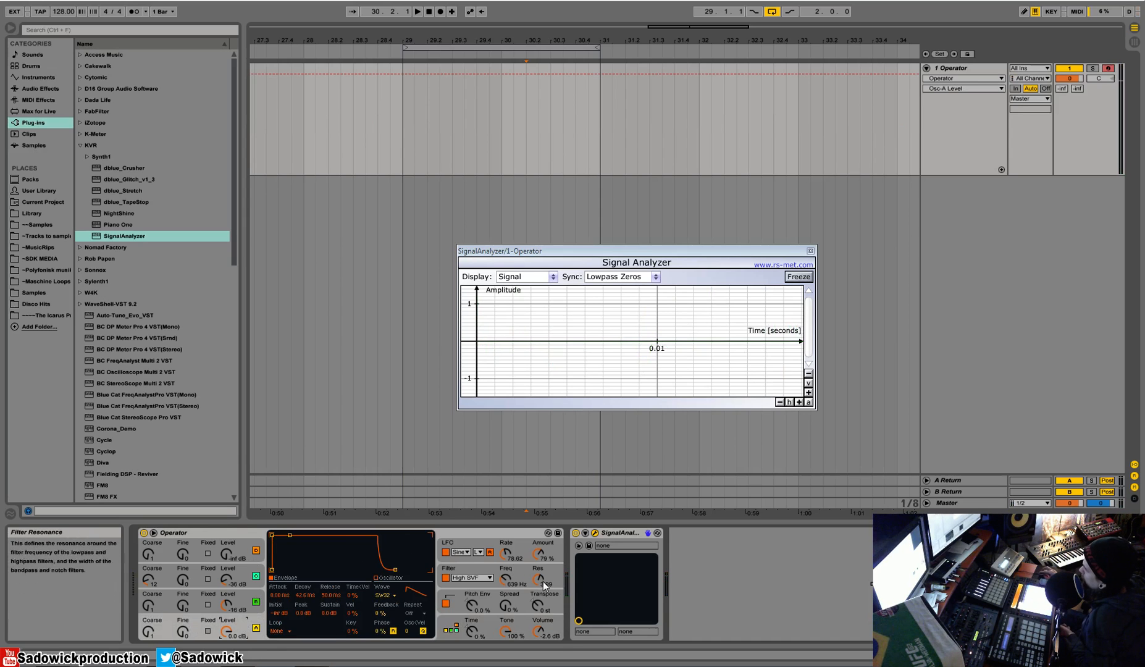
Display Operator's global settings and set the number of voices to 1
click(524, 623)
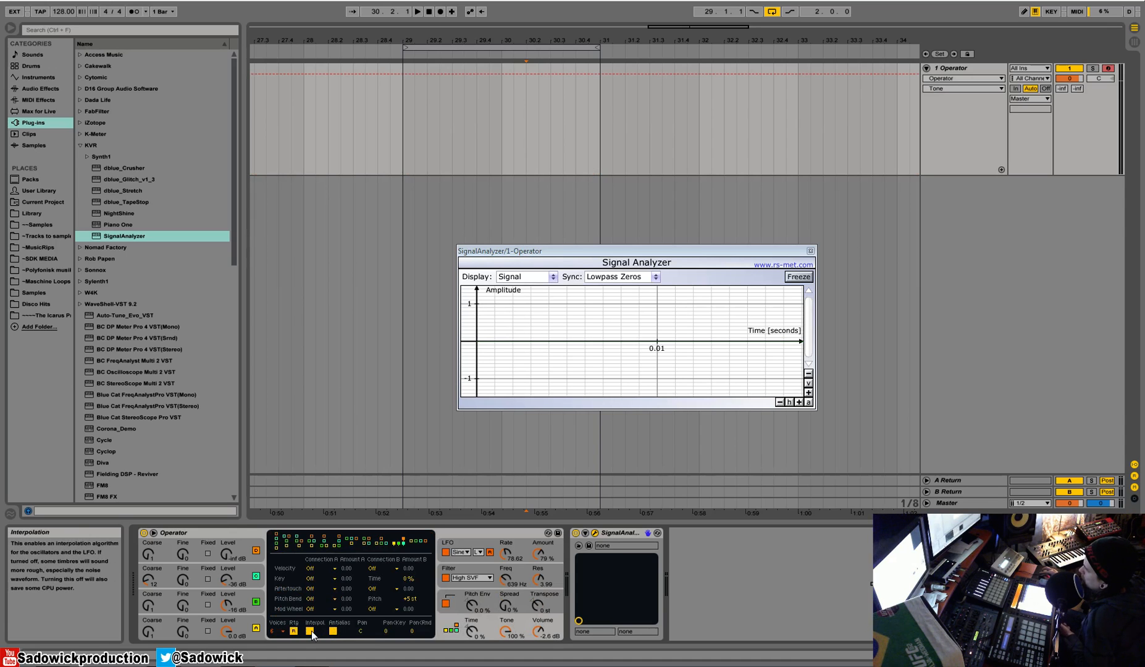
click(275, 630)
click(276, 514)
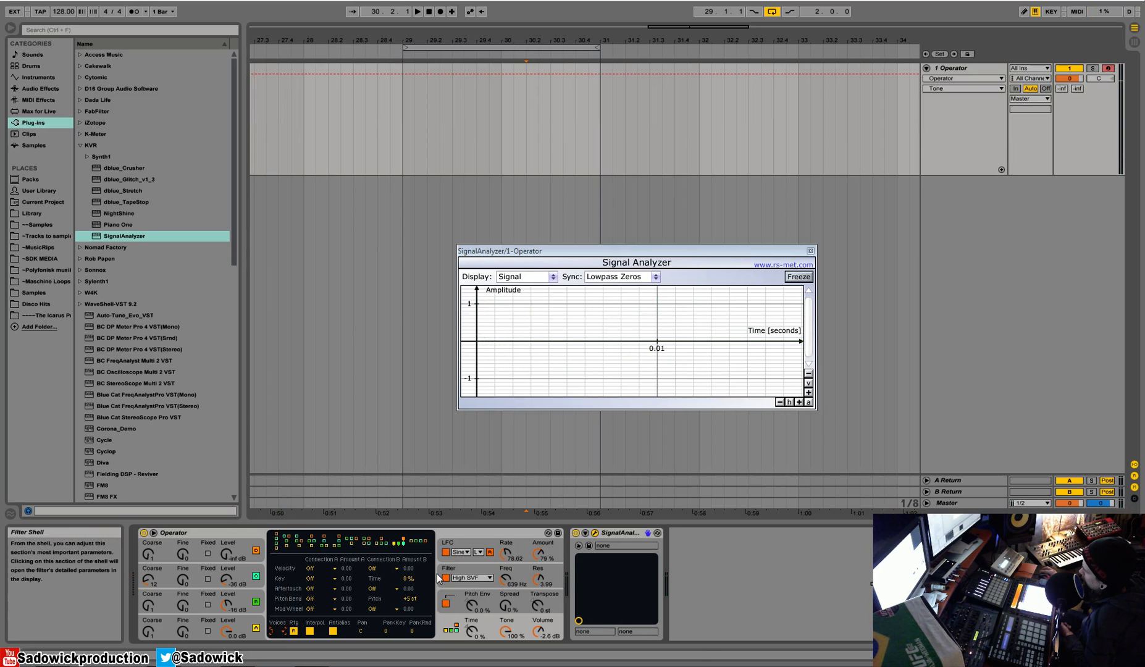
click(329, 568)
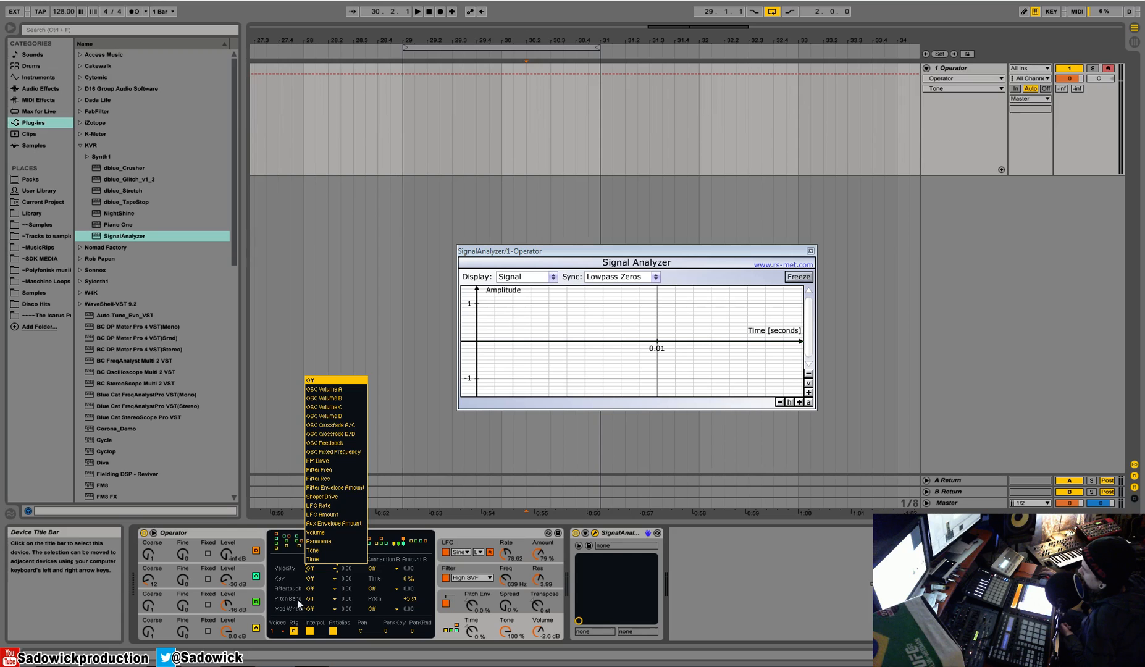
click(318, 610)
click(319, 611)
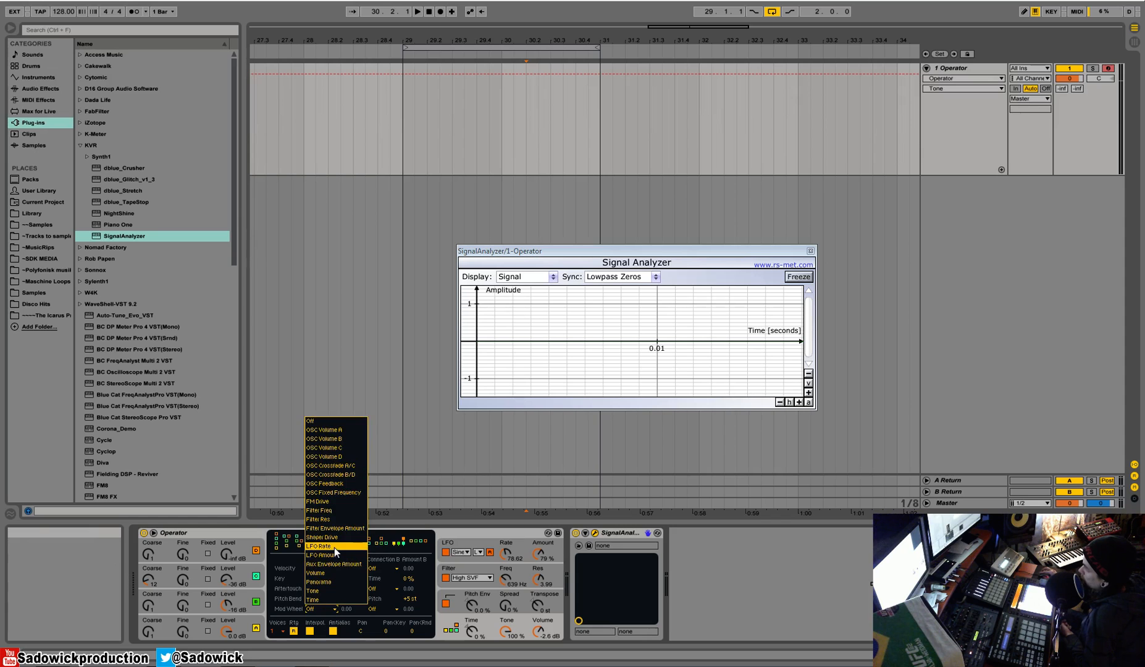
click(335, 547)
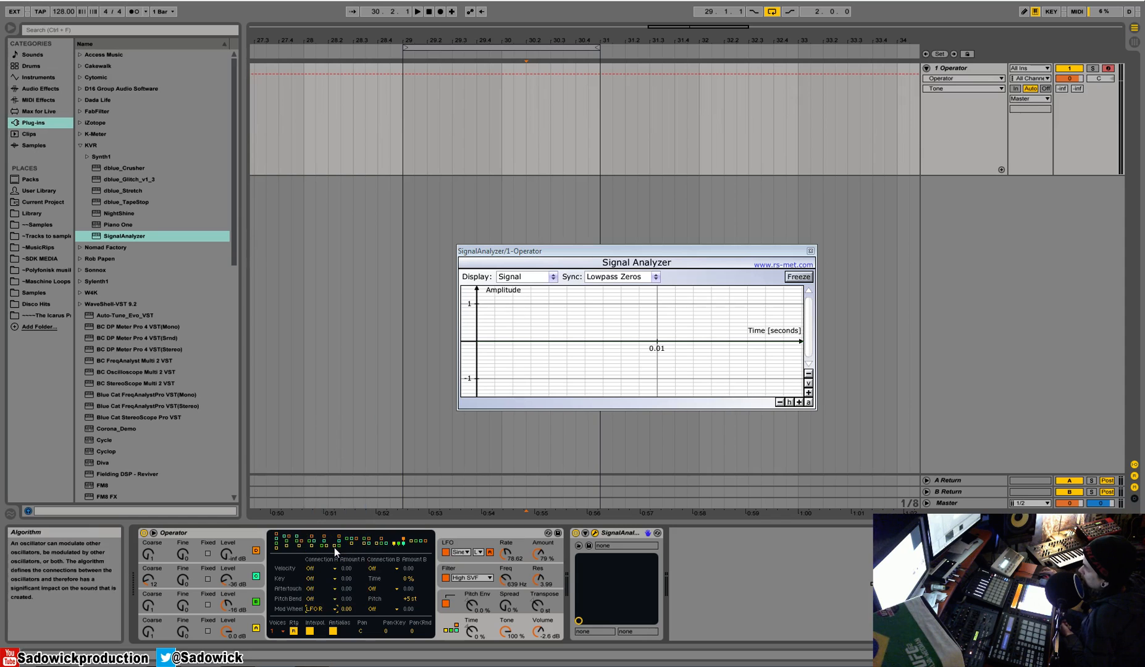
click(316, 607)
click(311, 421)
Assign pitch bend's destination A to LFO Rate and set its modulation amount to 100
click(325, 598)
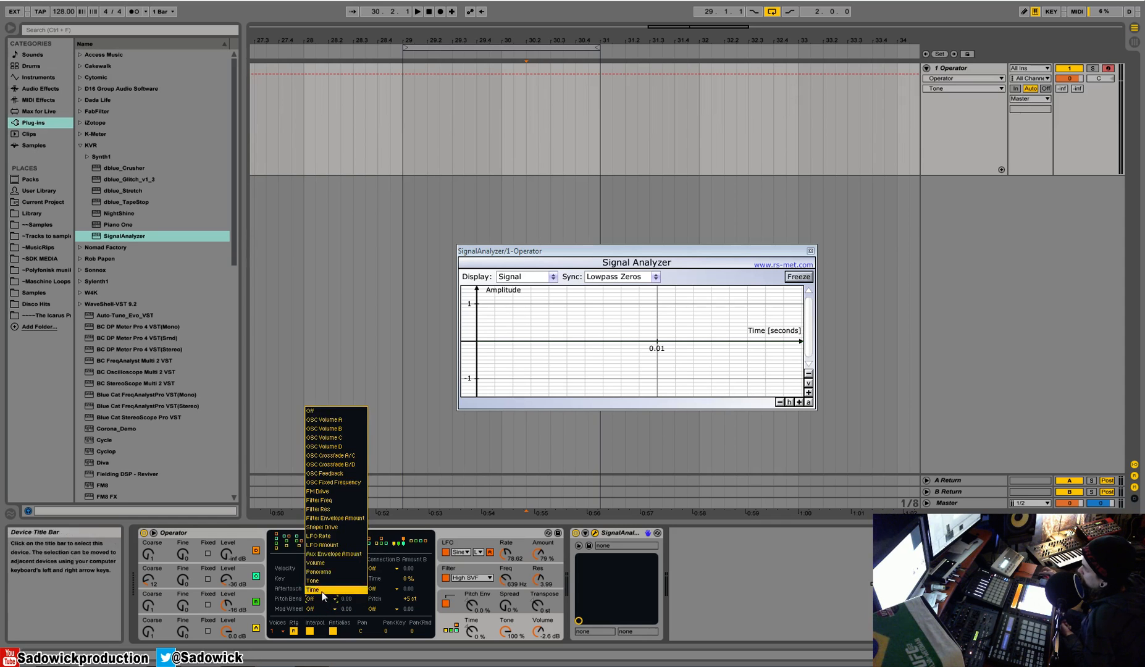
click(362, 536)
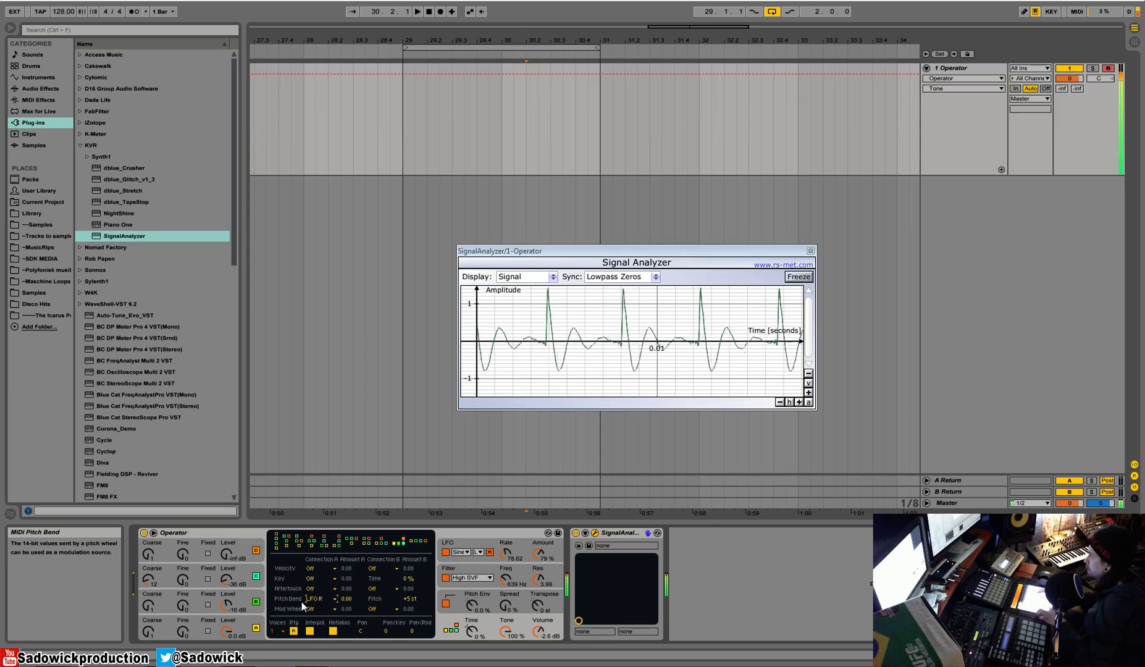
drag(347, 600, 348, 538)
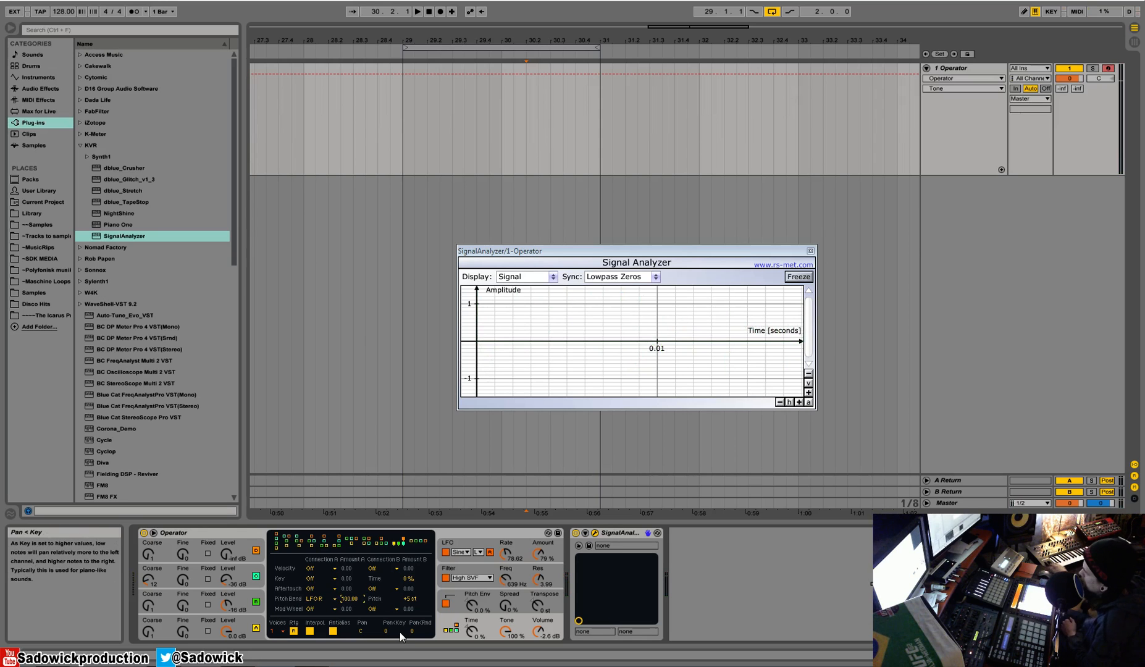
Assign velocity's destination A to LFO Rate and aftertouch's destination A to Filter Freq with an amount of 100
click(314, 569)
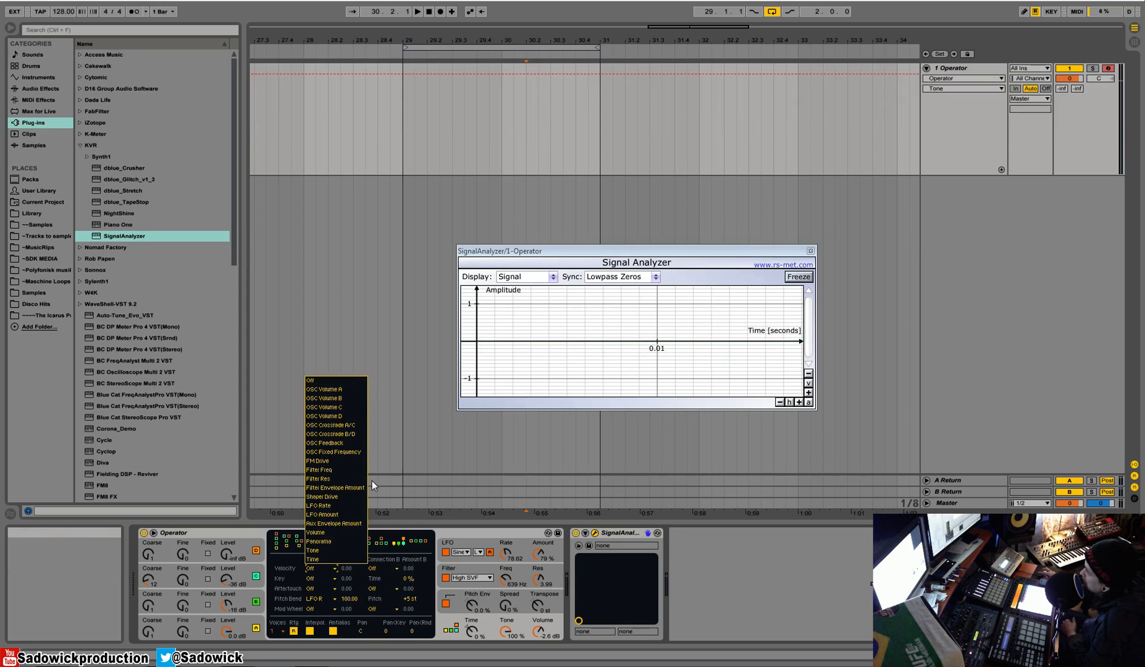
click(348, 506)
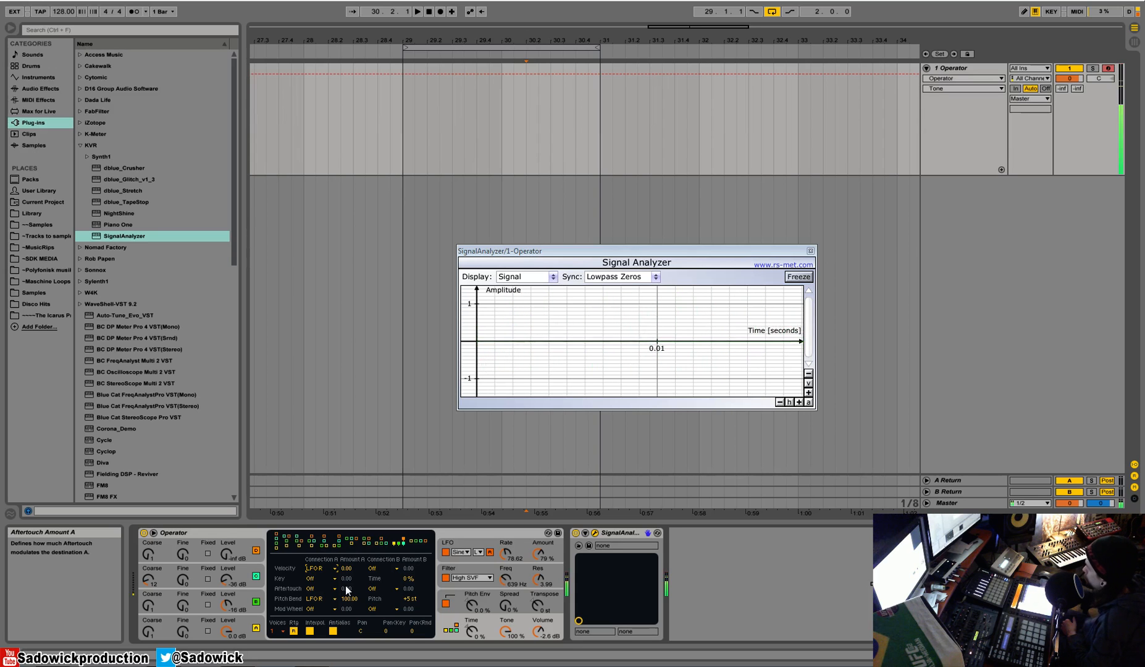
click(316, 589)
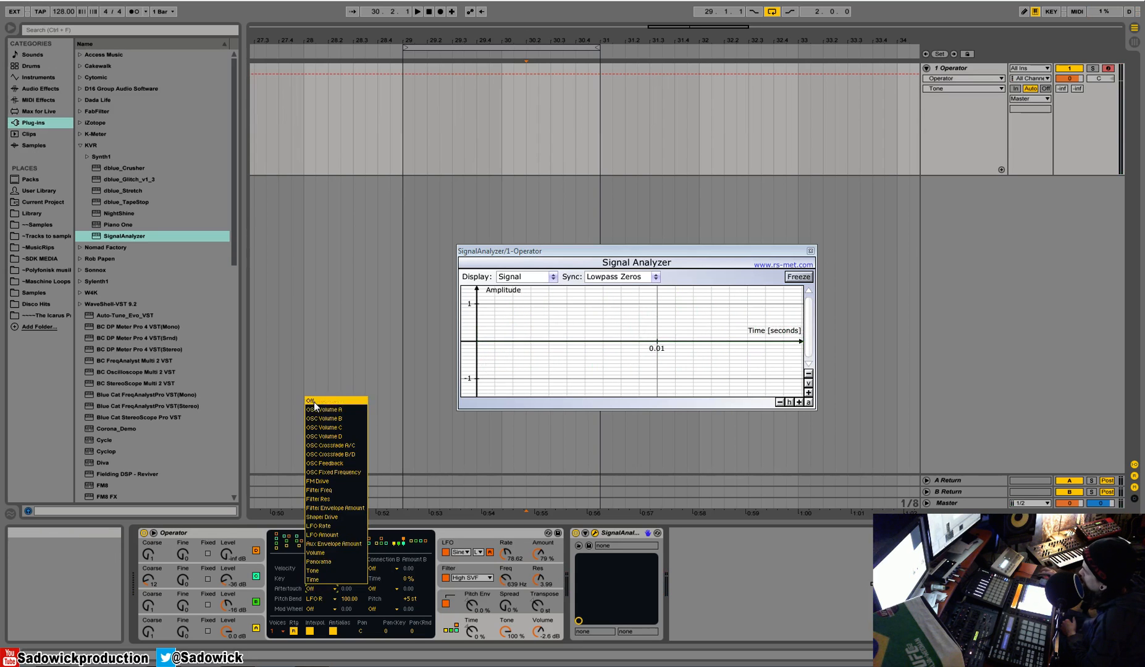
click(335, 491)
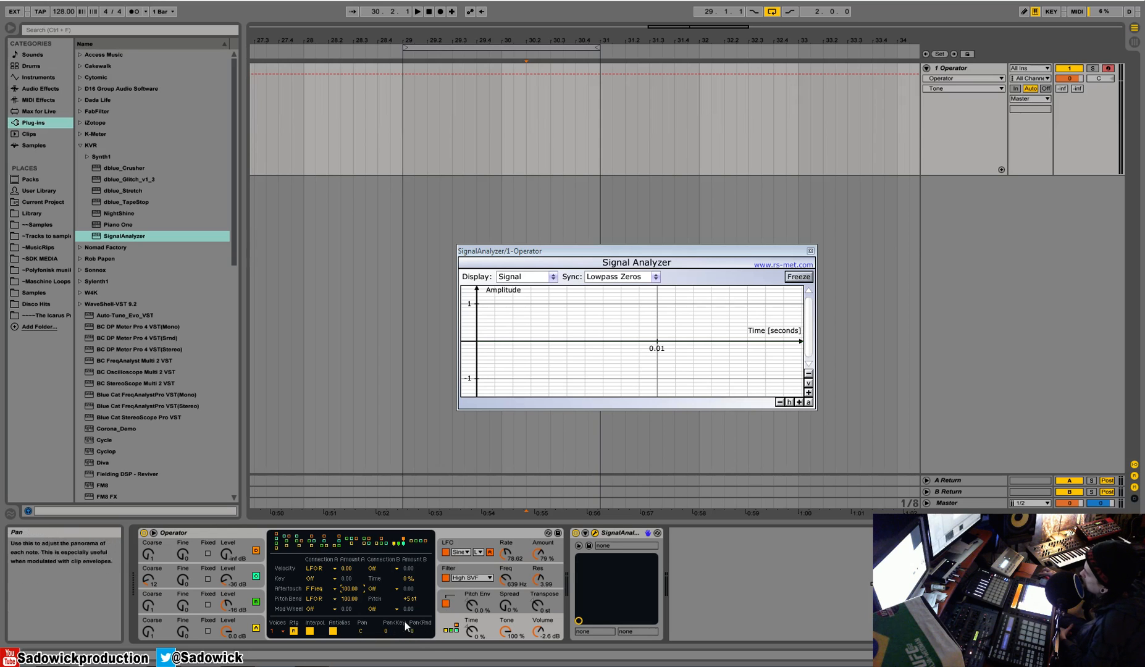
Set the pan to 13R and its random amount to 27, and select the Operator device
drag(365, 630, 410, 631)
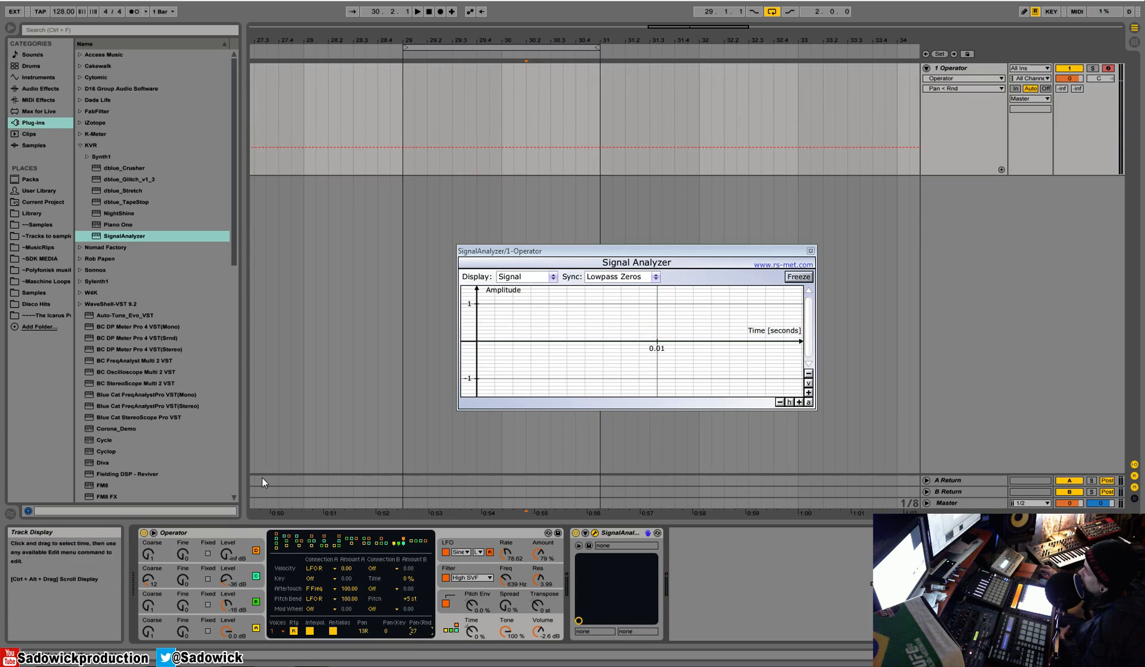
click(243, 533)
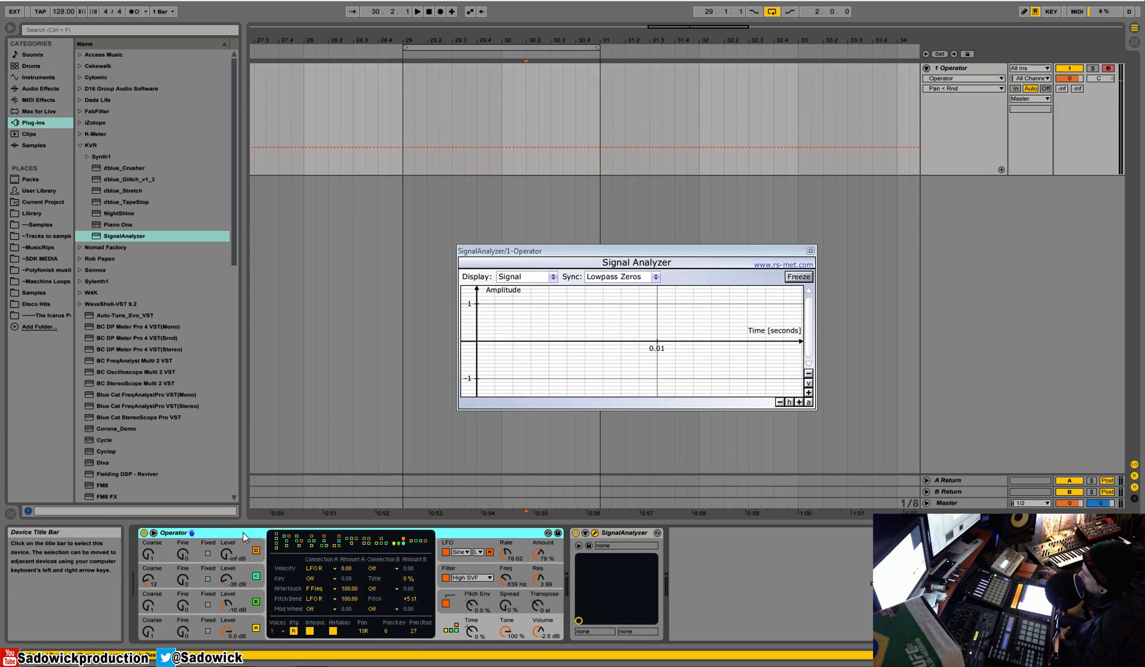